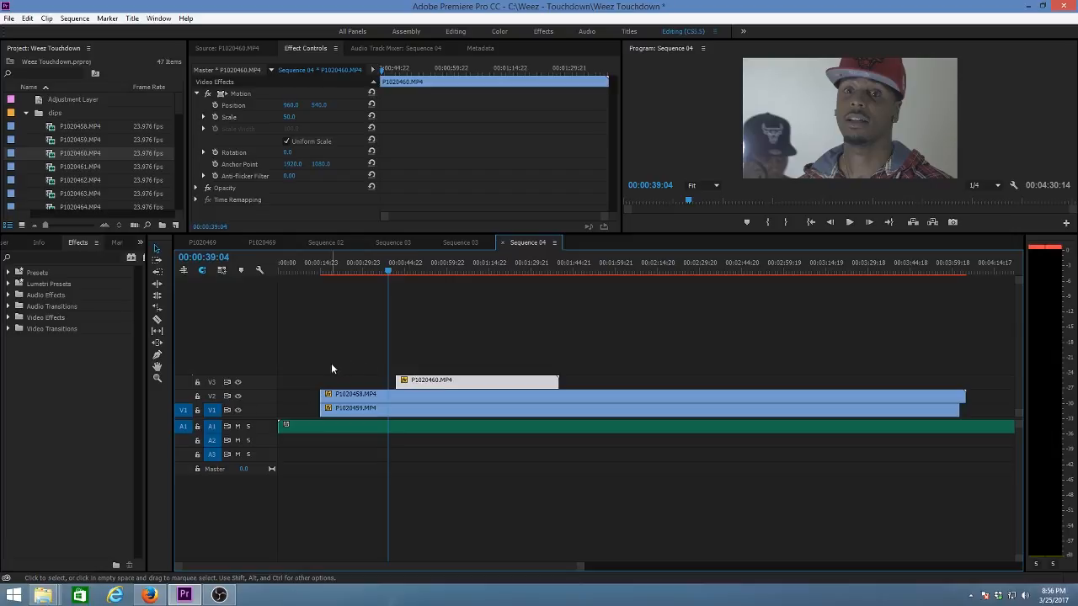
Inspect the three stacked video clips and the touchdown.mp3 clip, playing the sequence from near the first clips' start to about 00:00:20:05
click(322, 269)
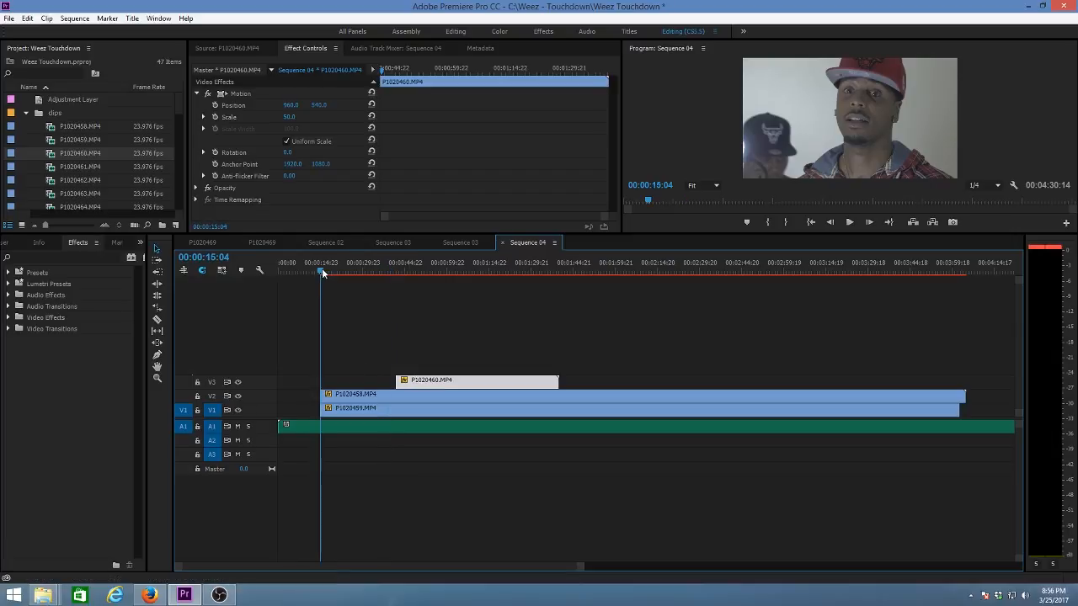
drag(322, 270, 323, 270)
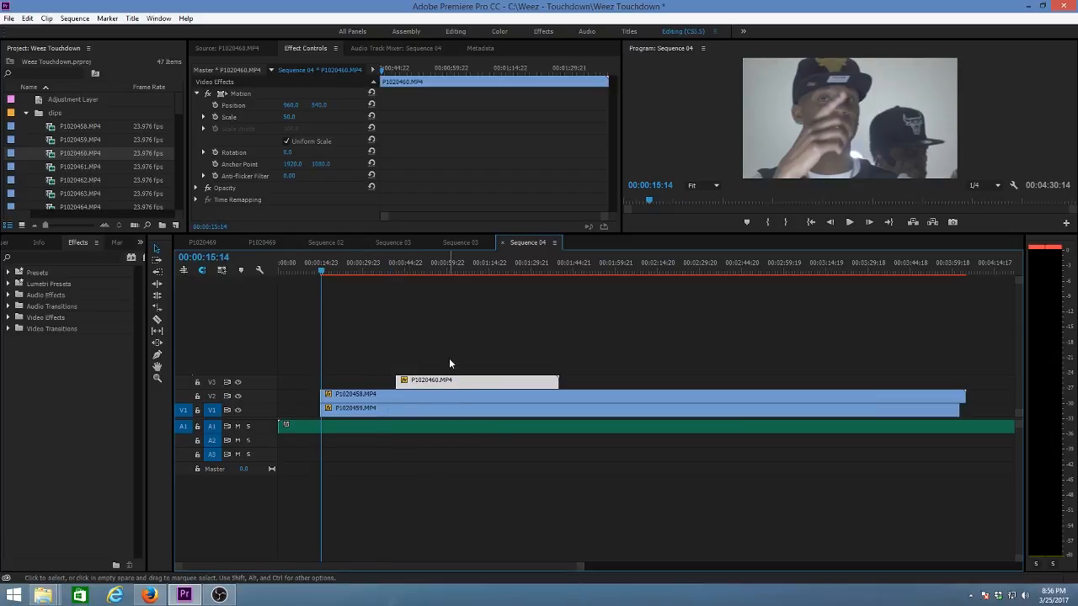
drag(449, 359, 447, 410)
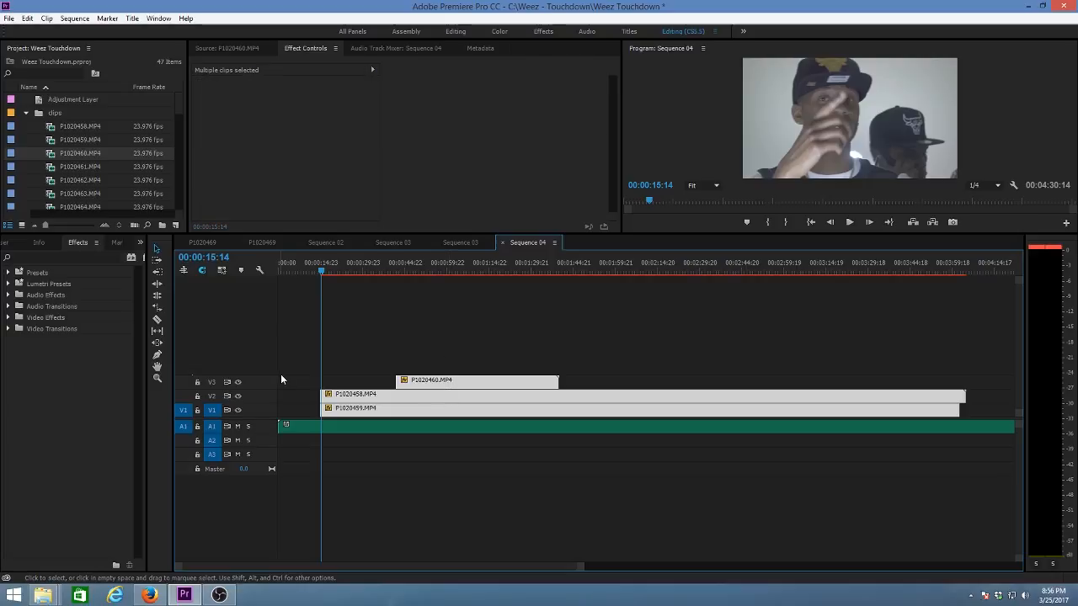
click(378, 382)
click(353, 427)
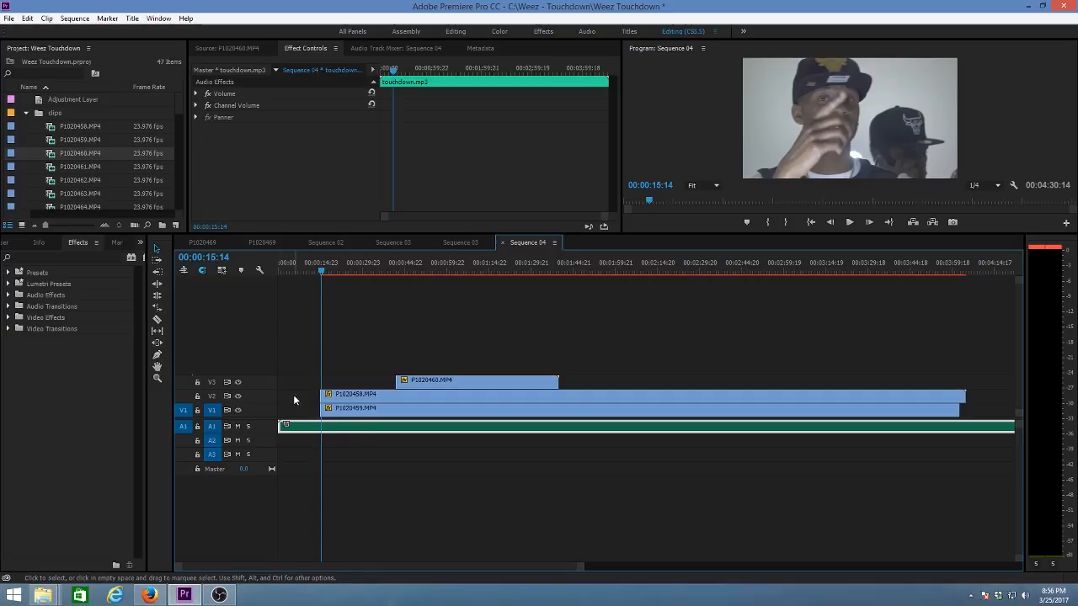
click(327, 271)
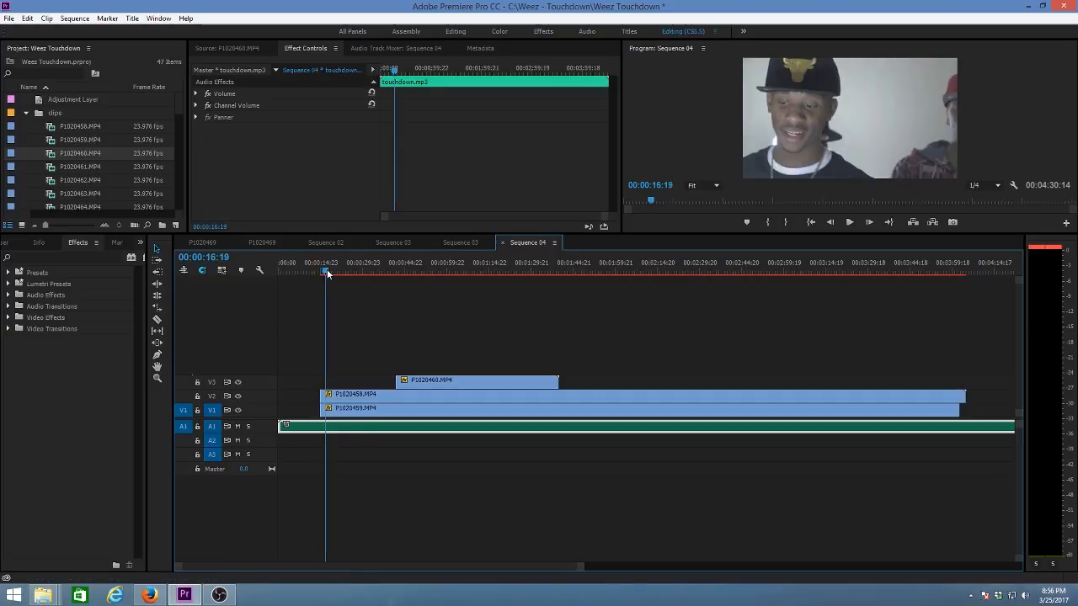
drag(327, 272, 329, 272)
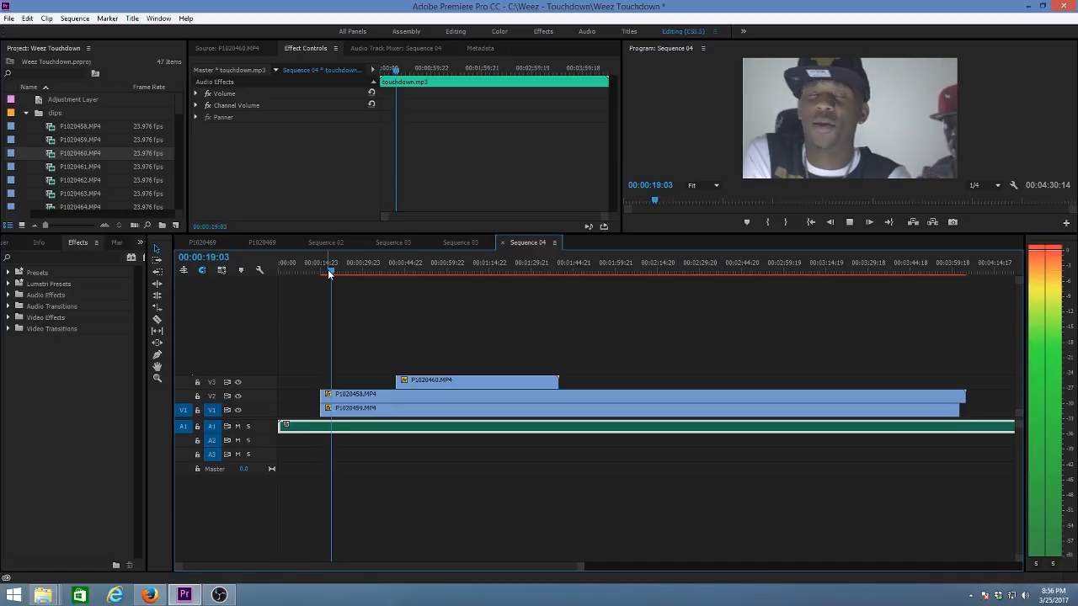
key(space)
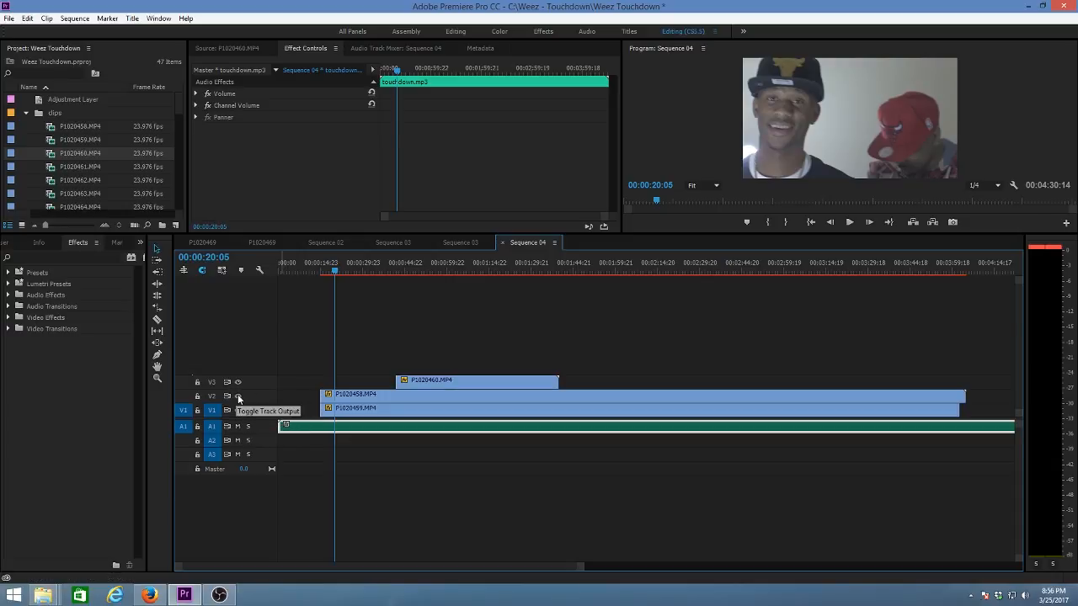
Temporarily hide track V2 to view P1020459.MP4 underneath, select that clip, and turn V2 back on
click(239, 397)
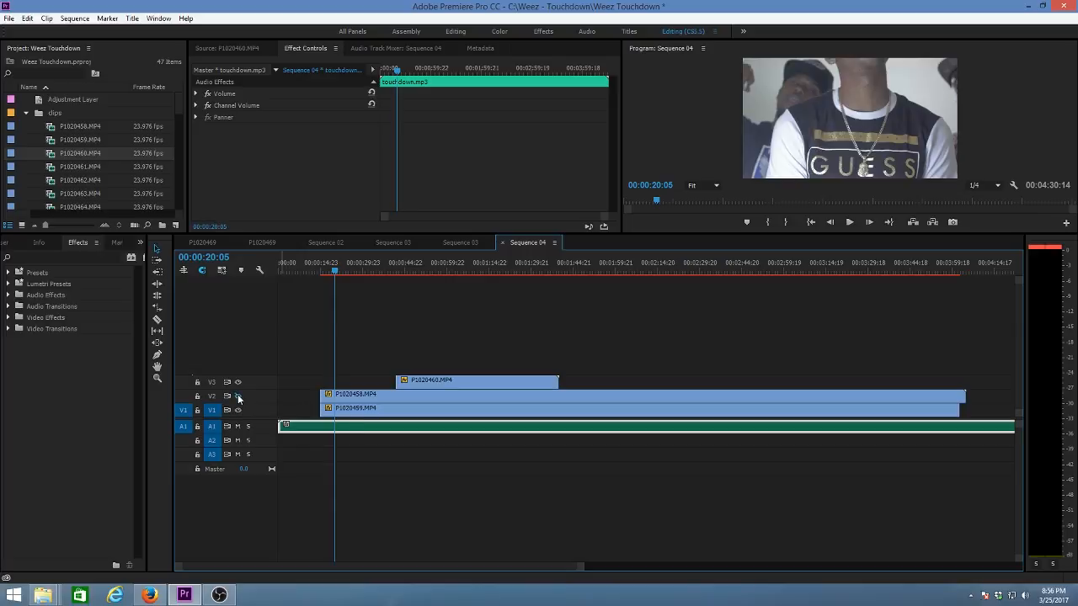
click(356, 413)
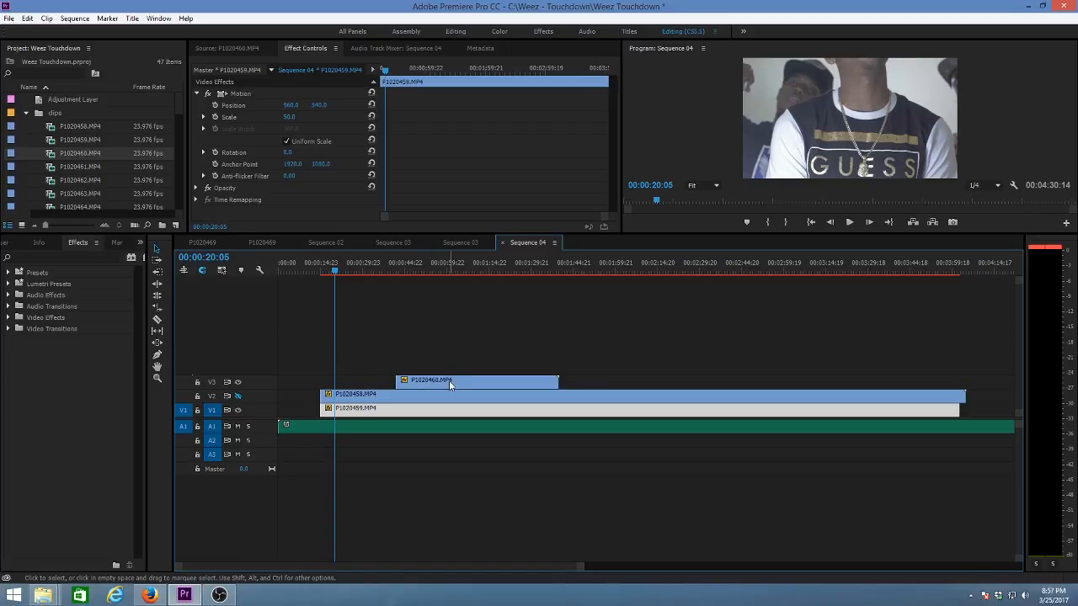
click(239, 397)
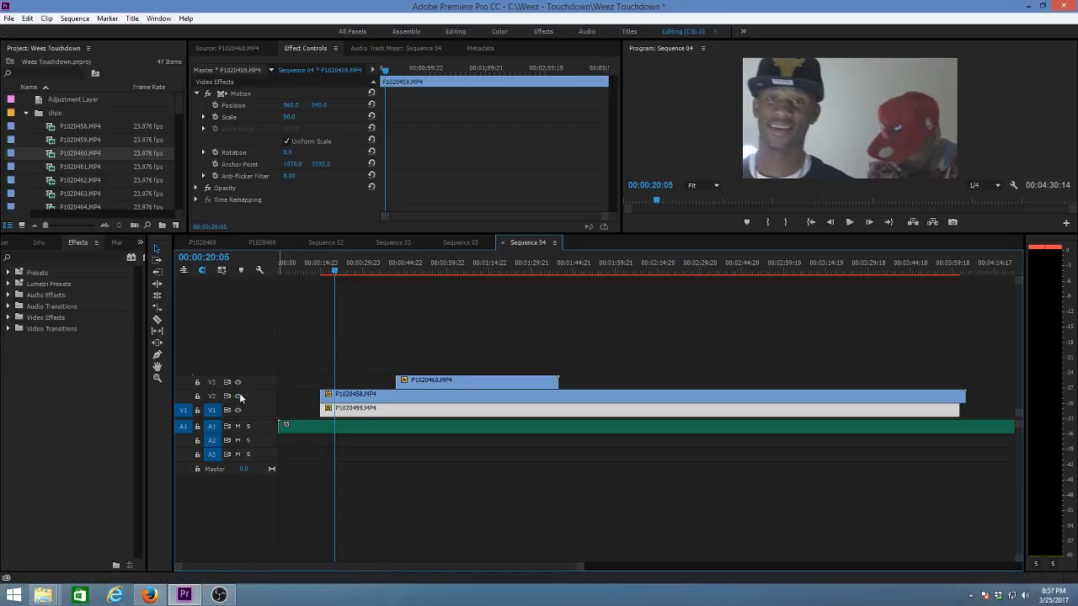
At about 00:01:02:18, compare the stacked takes by hiding tracks V3 and V2 in turn and restoring both
click(452, 265)
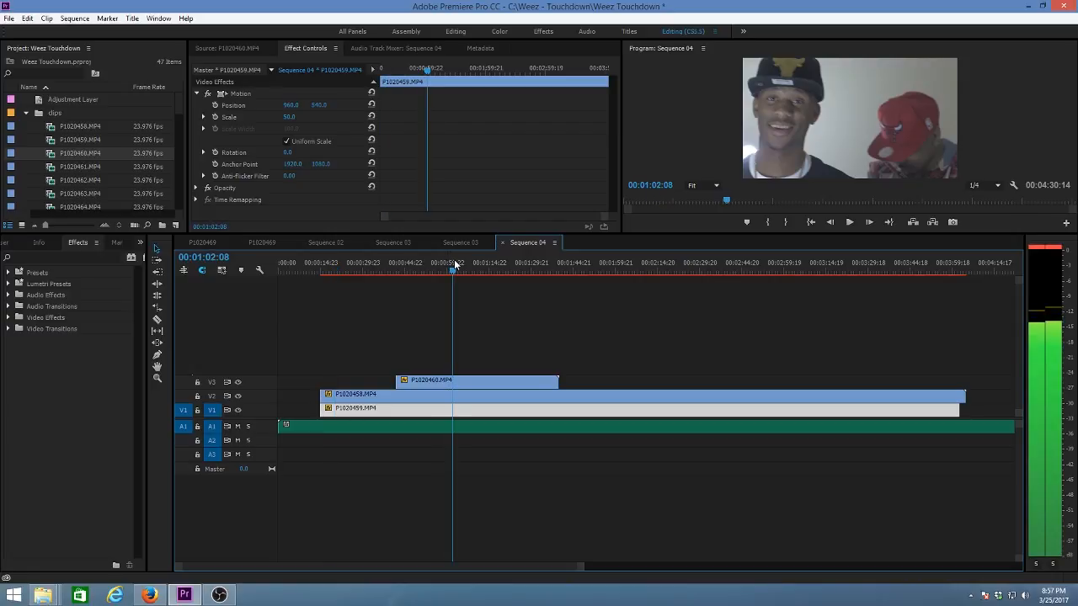
click(455, 261)
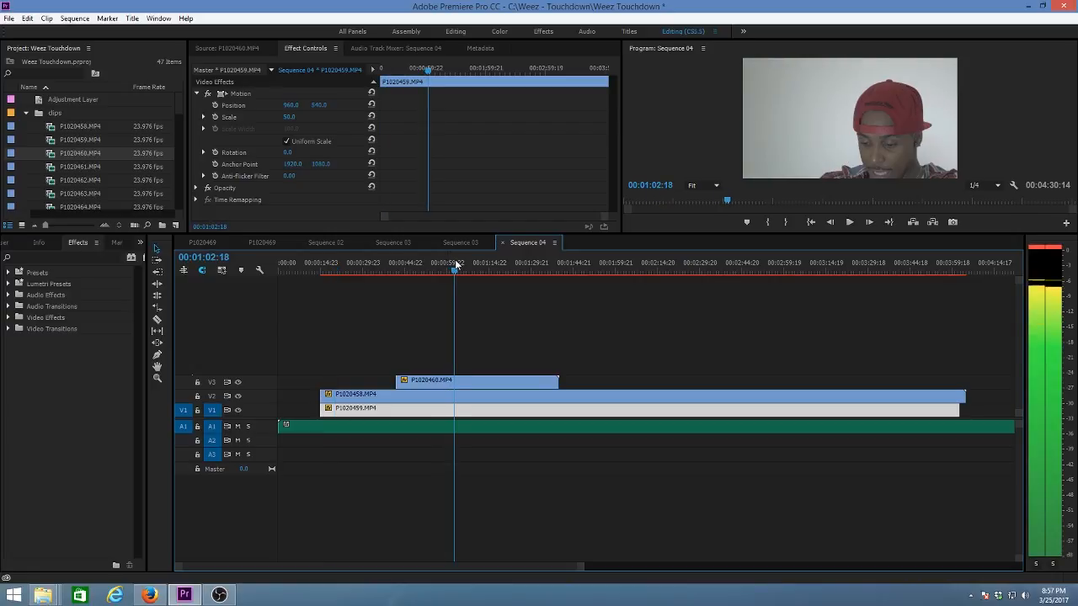
click(238, 383)
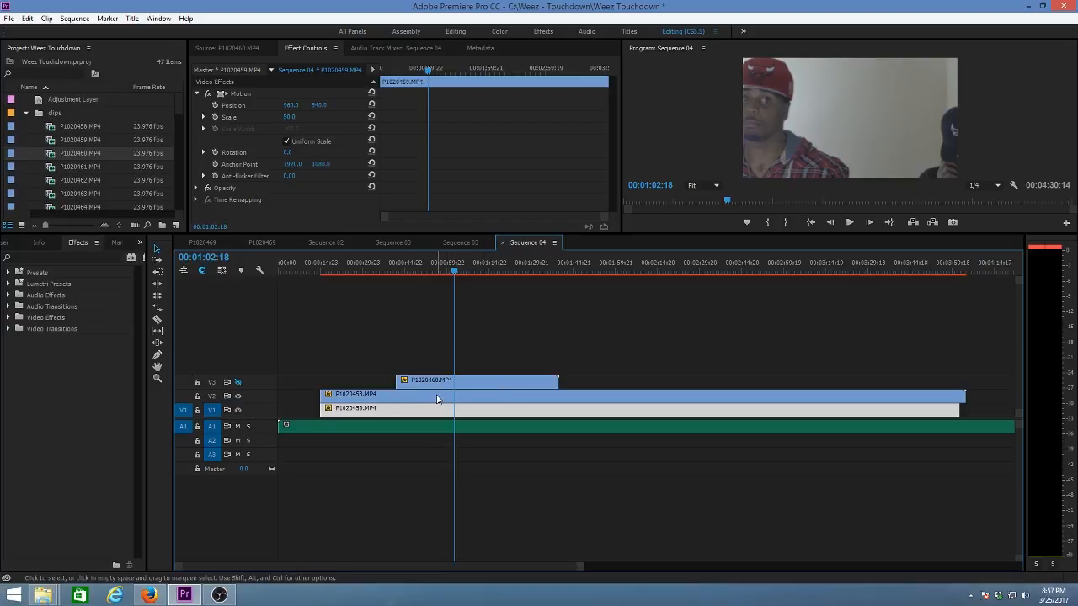
click(237, 397)
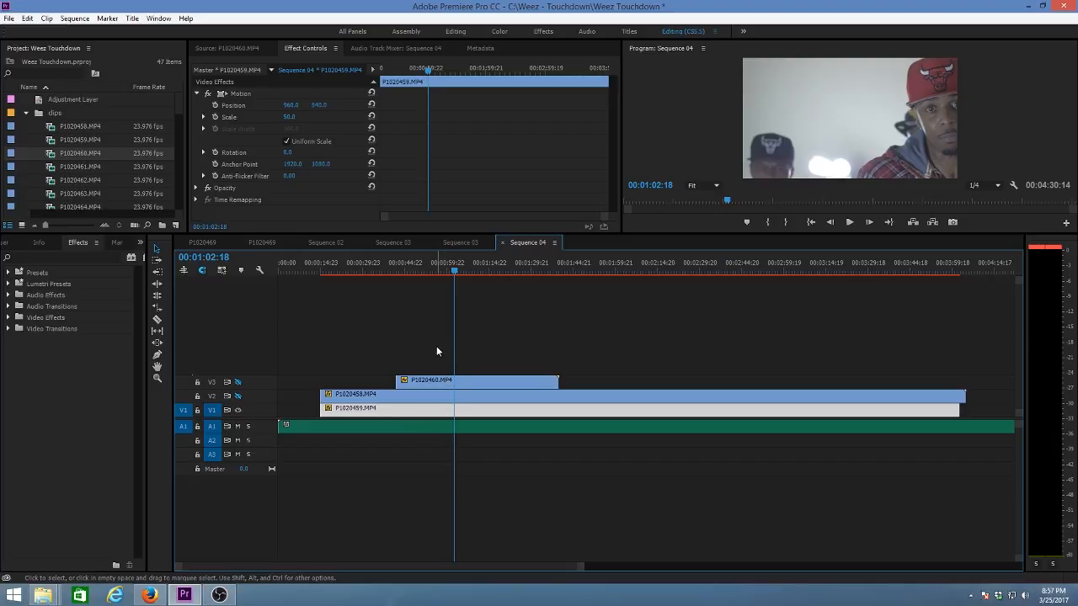
click(238, 396)
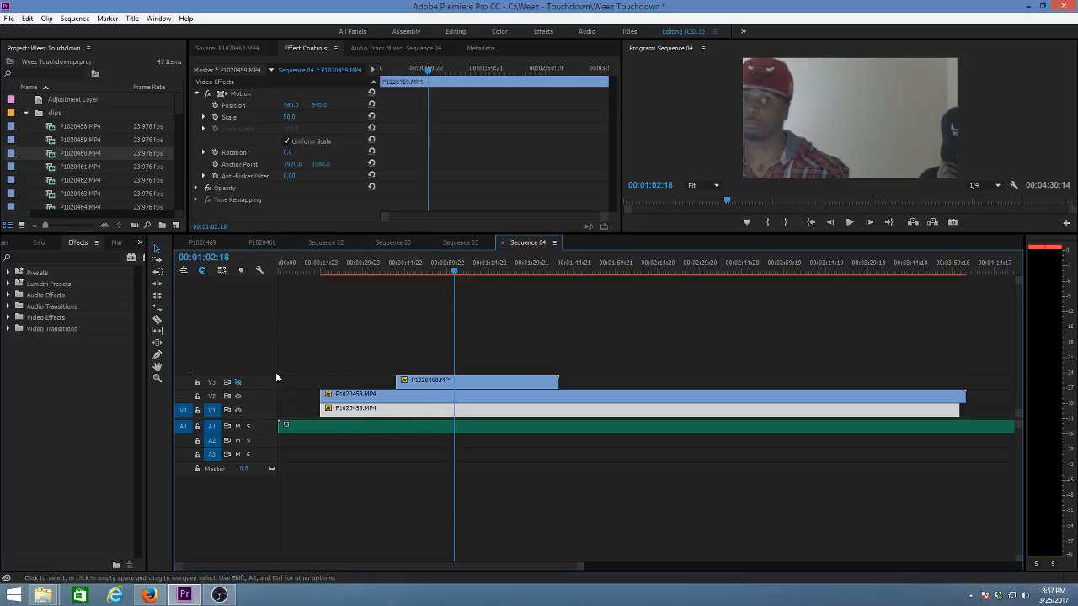
click(237, 382)
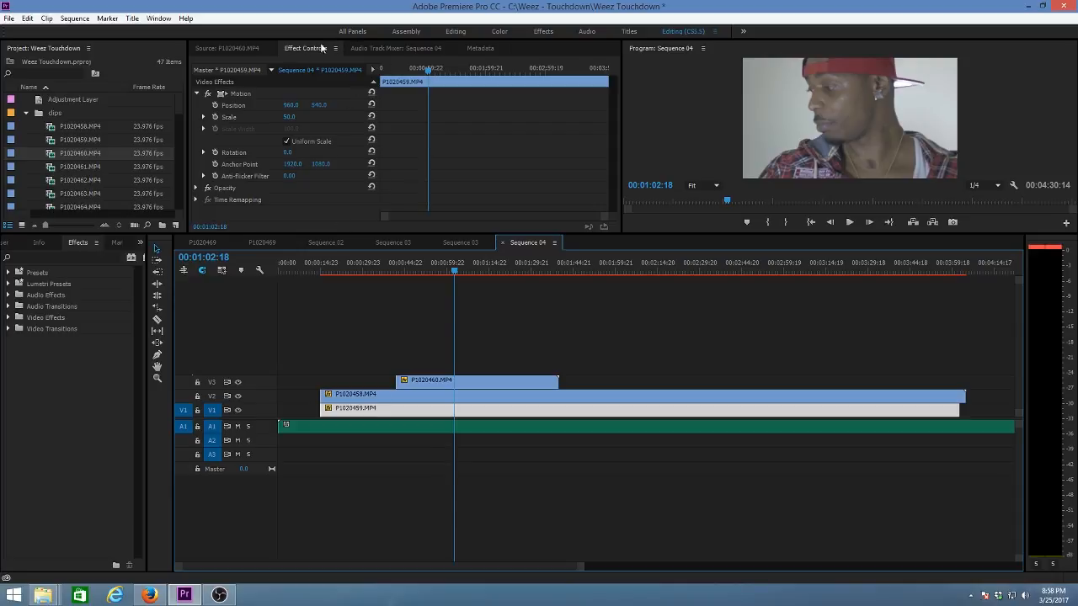
Open P1020459.MP4 in the Source monitor and mark a short range ending at 12:27:25:17 with In and Out points
click(233, 70)
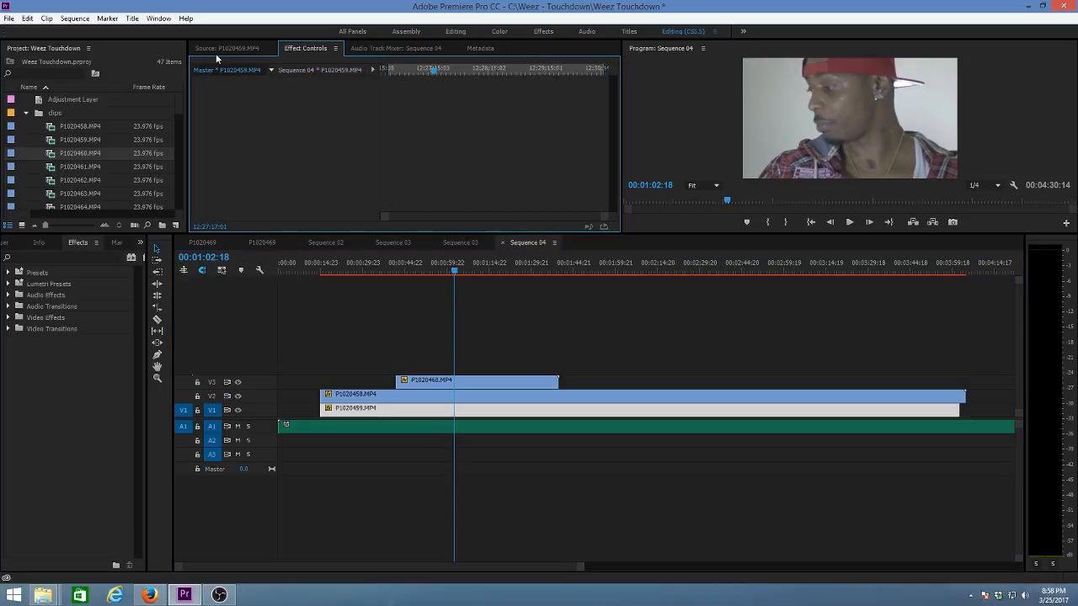
click(215, 48)
click(297, 201)
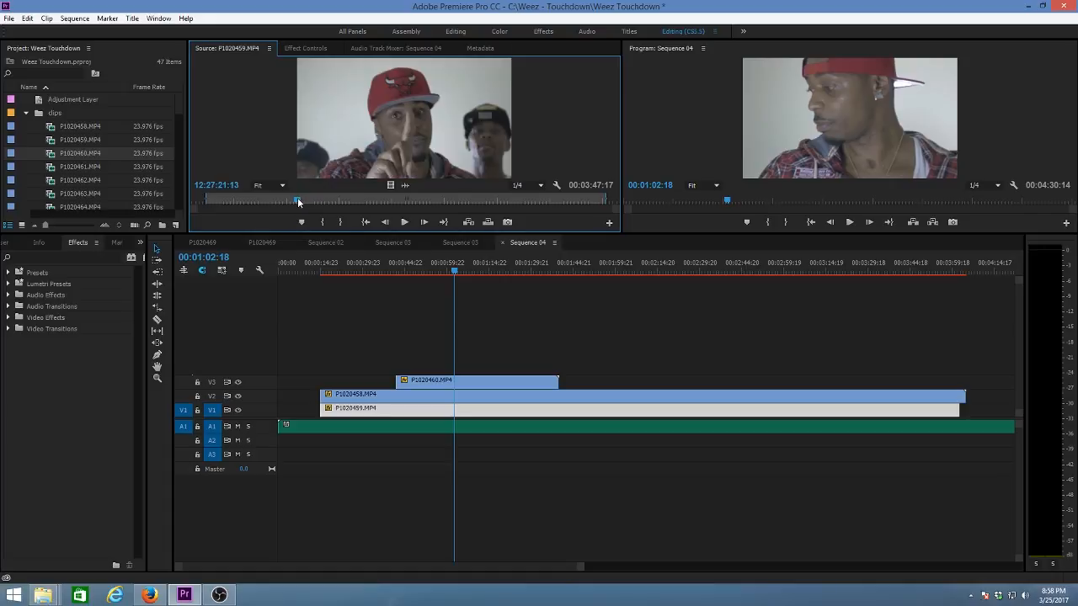
drag(297, 200, 305, 200)
key(i)
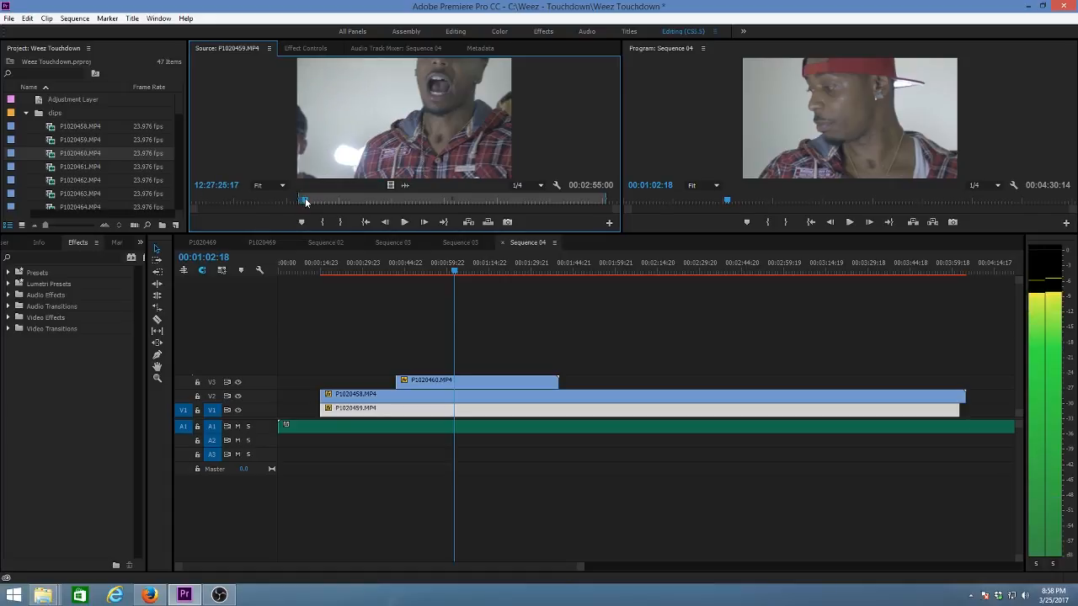
key(o)
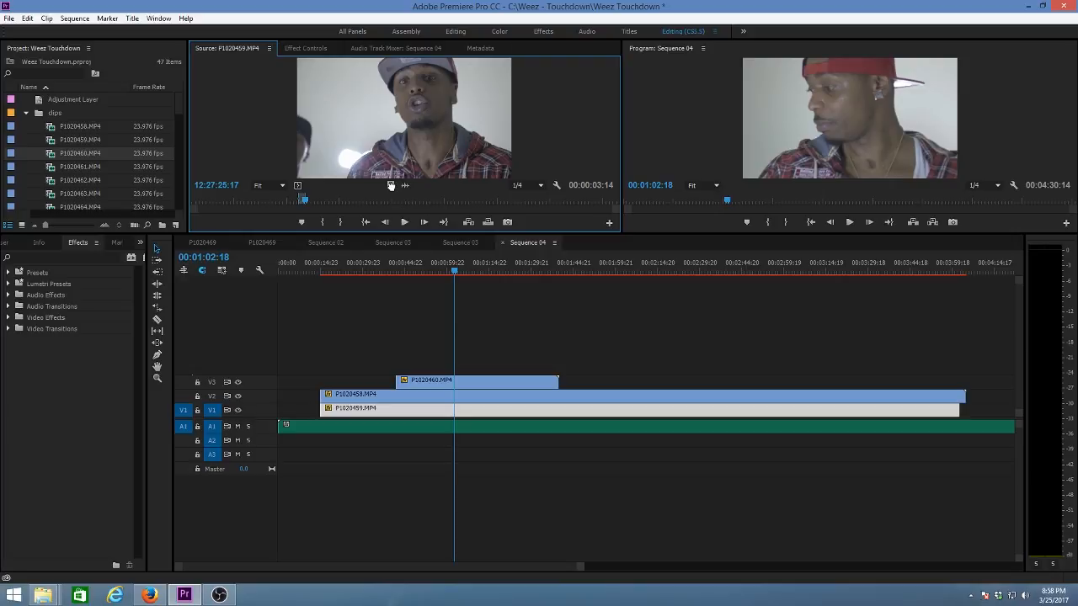
Place the marked range as video only on a new track V4 above P1020460.MP4, and delete the placed clip
drag(391, 185, 410, 353)
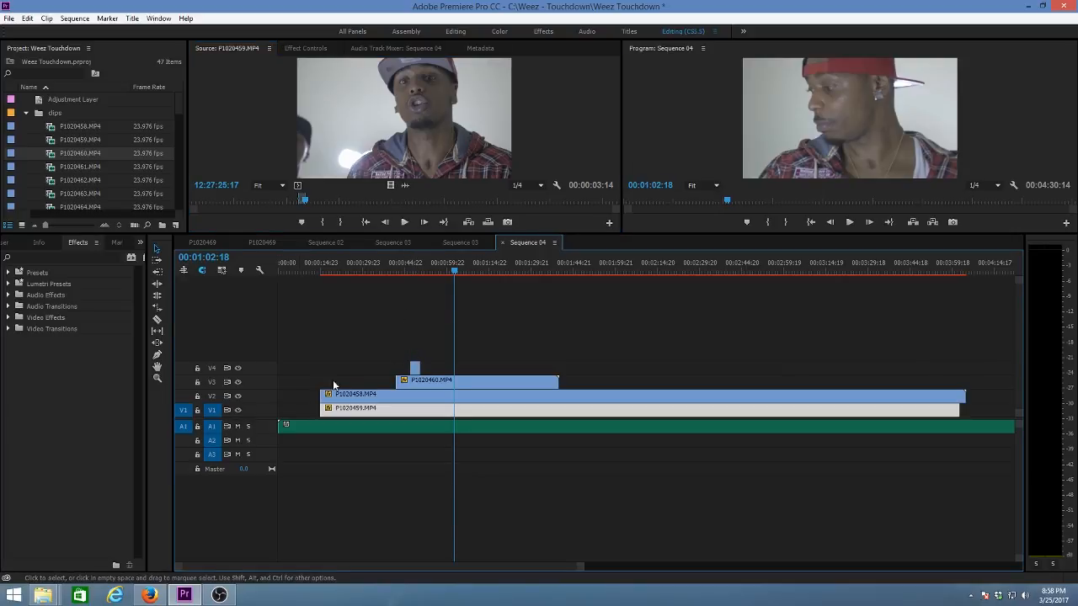
click(415, 369)
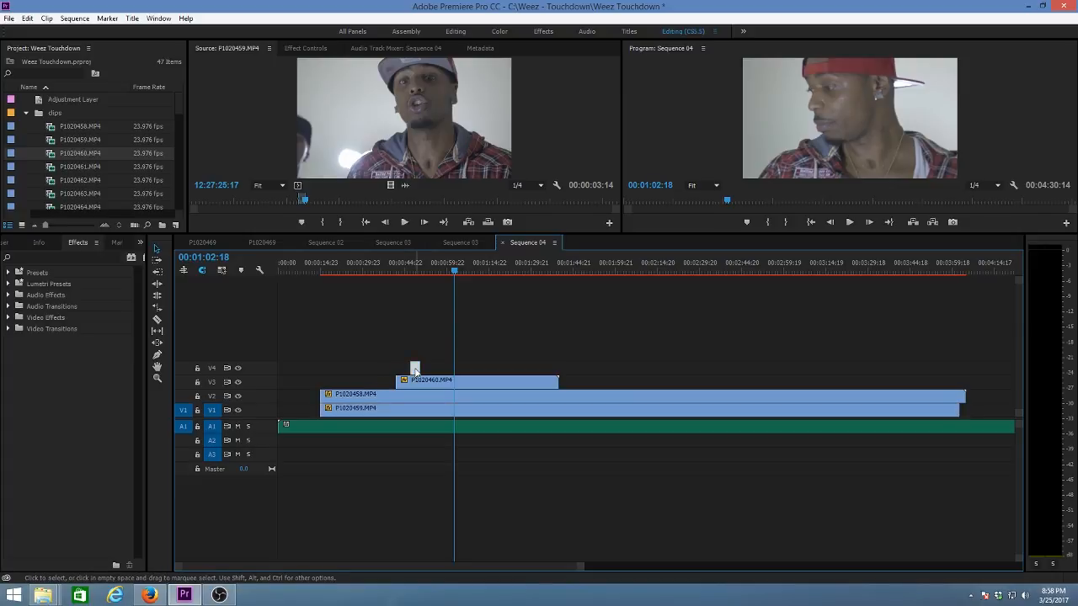
key(Delete)
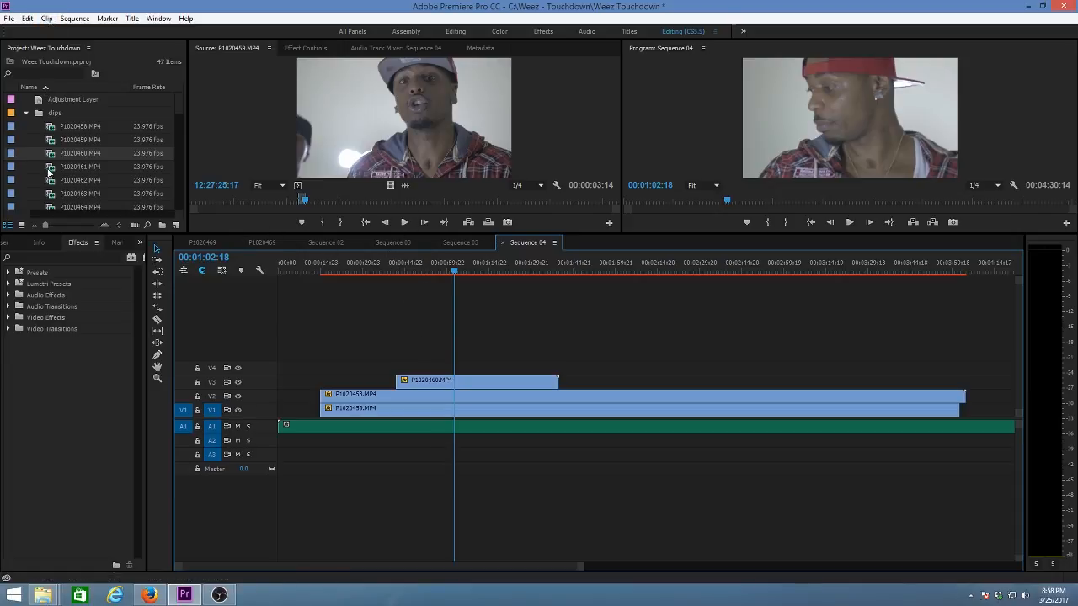
Add 5 video tracks after Video 4 and 1 audio track after Audio 3 to the sequence
click(73, 19)
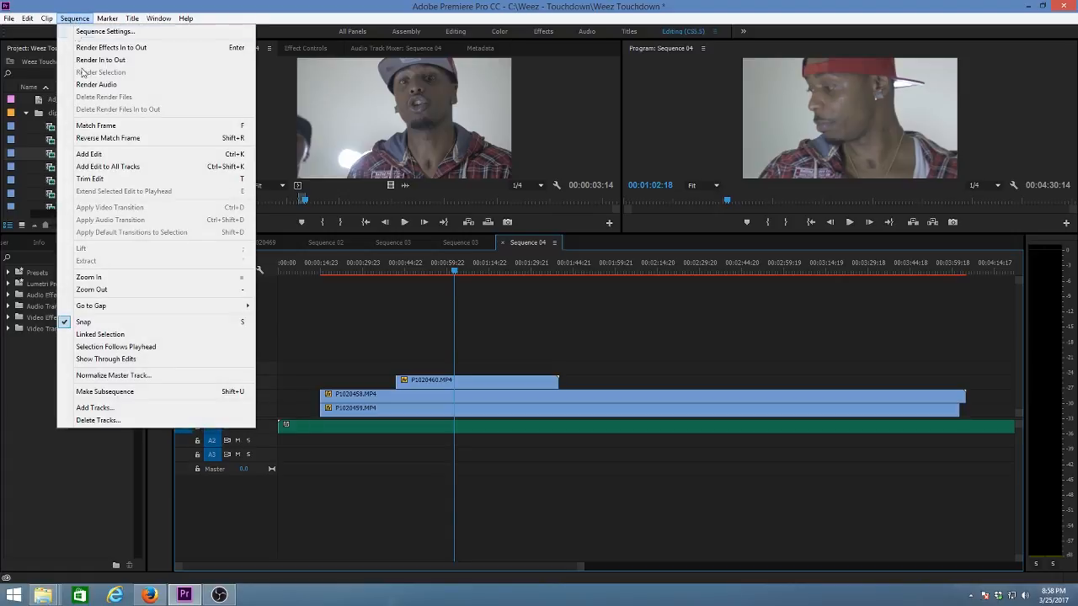
click(109, 408)
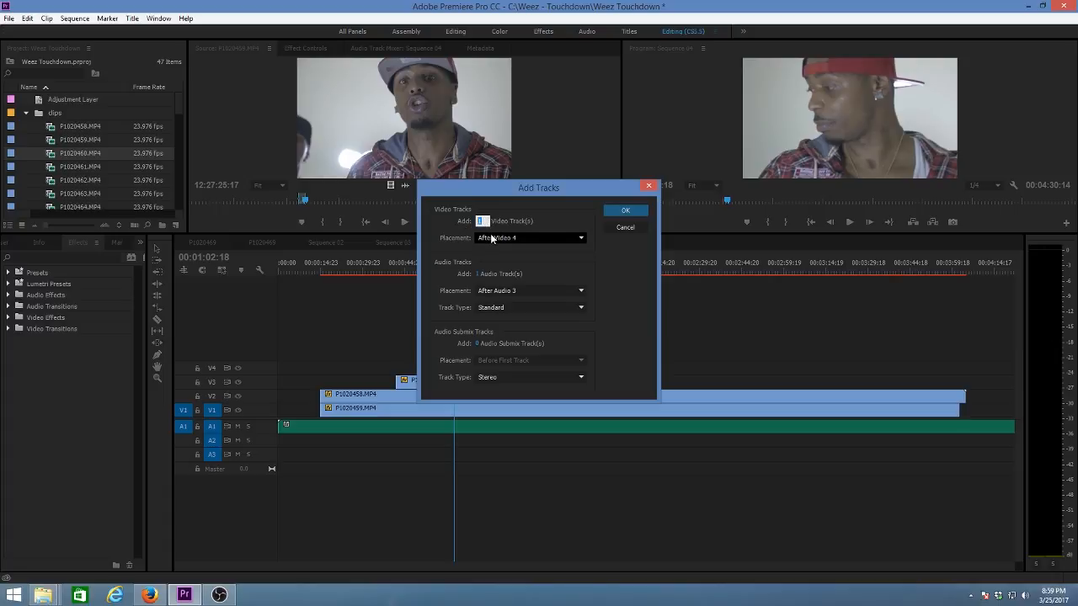
text(5)
key(Return)
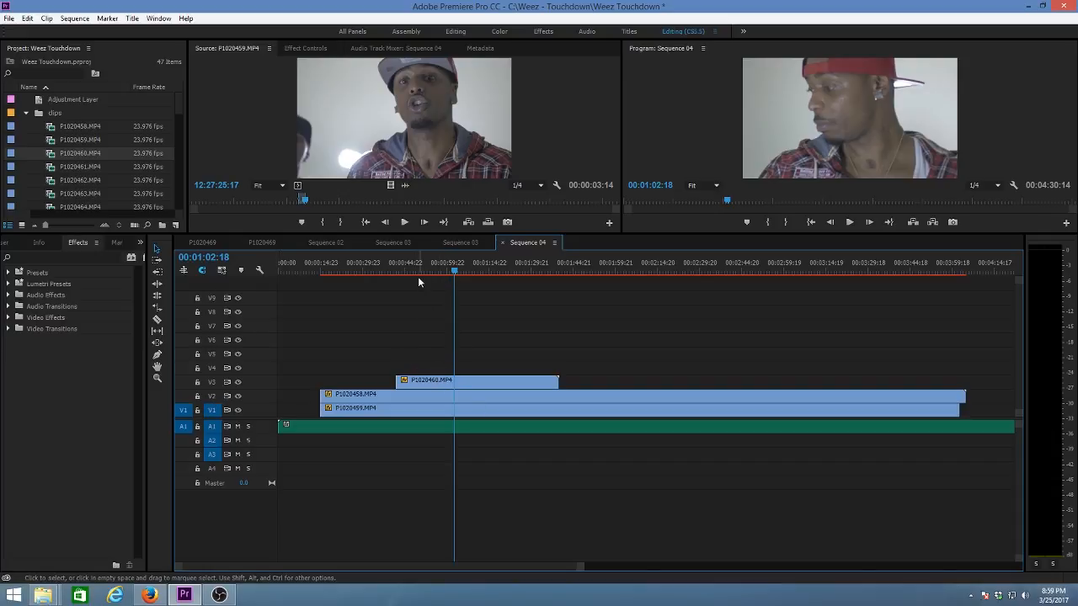
Check the frame at the end of P1020460.MP4, and play the section from about 00:00:29:18 to 00:00:35:03
click(555, 271)
drag(558, 270, 561, 270)
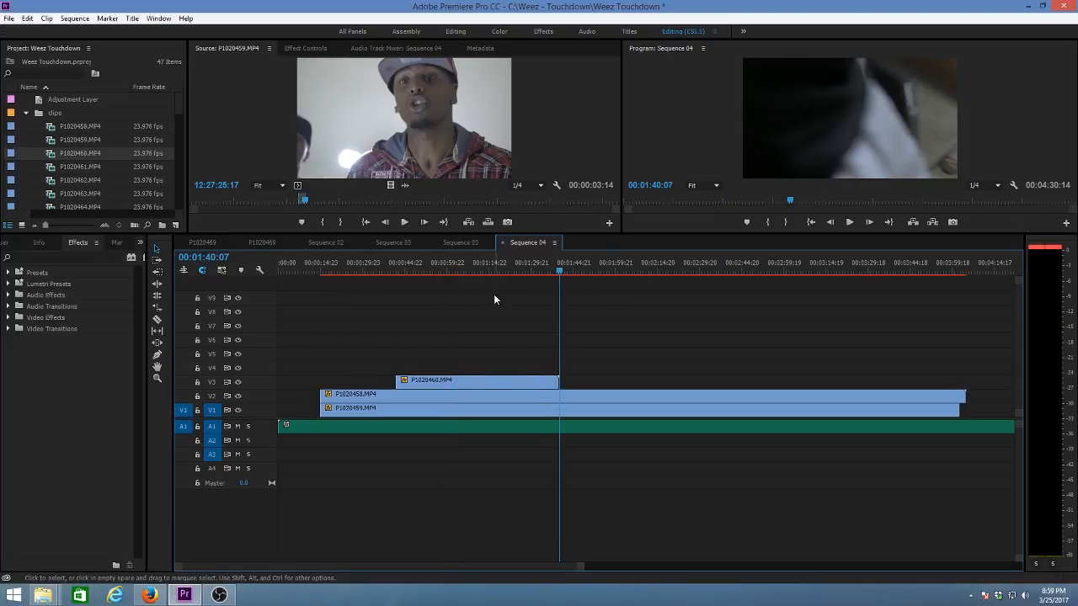
click(360, 268)
drag(361, 269, 363, 270)
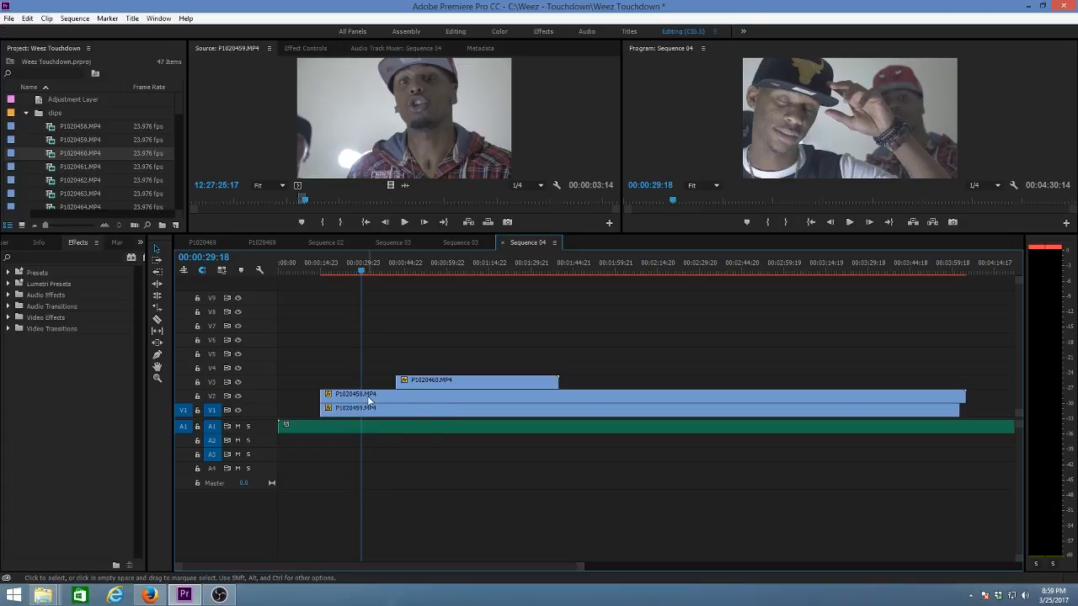
key(space)
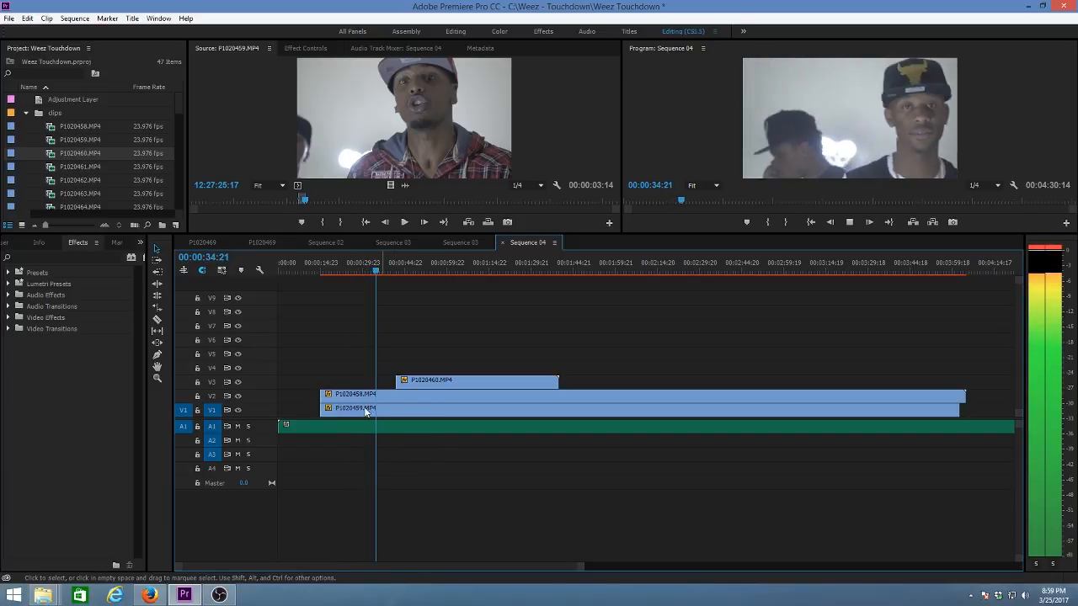
key(space)
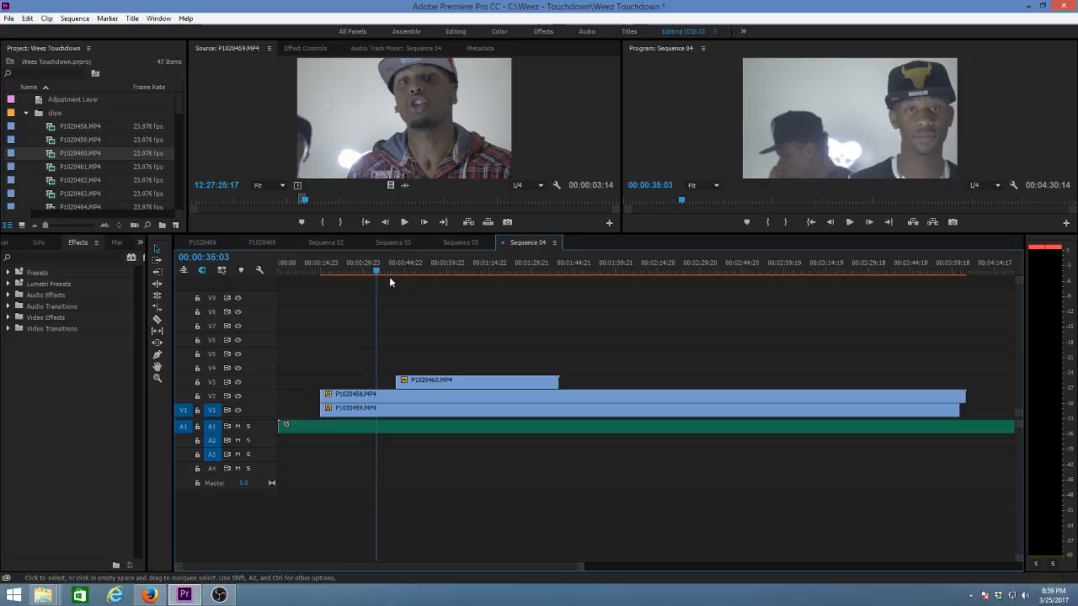
Play the sequence through the part covered by P1020460.MP4 on V3, up to about 00:01:03:02
click(414, 277)
key(space)
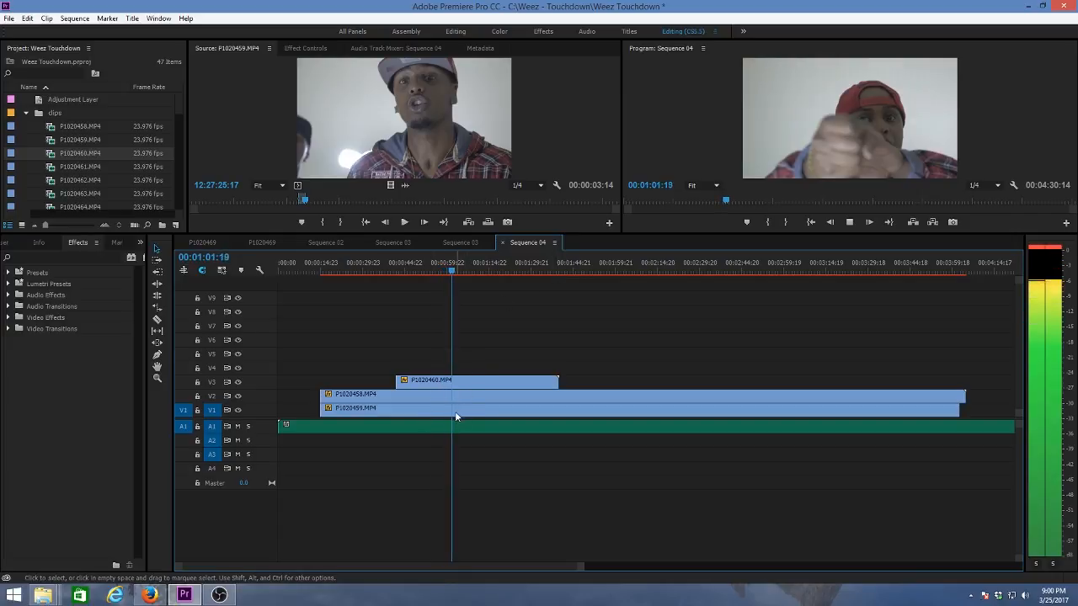
key(space)
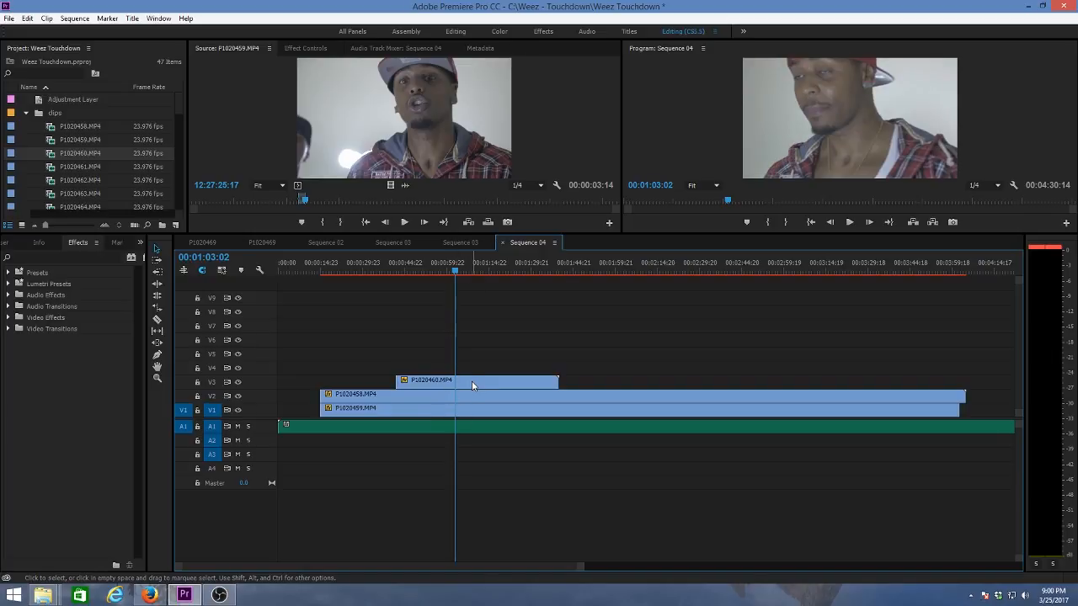
Replay briefly to about 00:01:04:21, and hide tracks V2 and V1 so only P1020460.MP4 on V3 is output
click(453, 268)
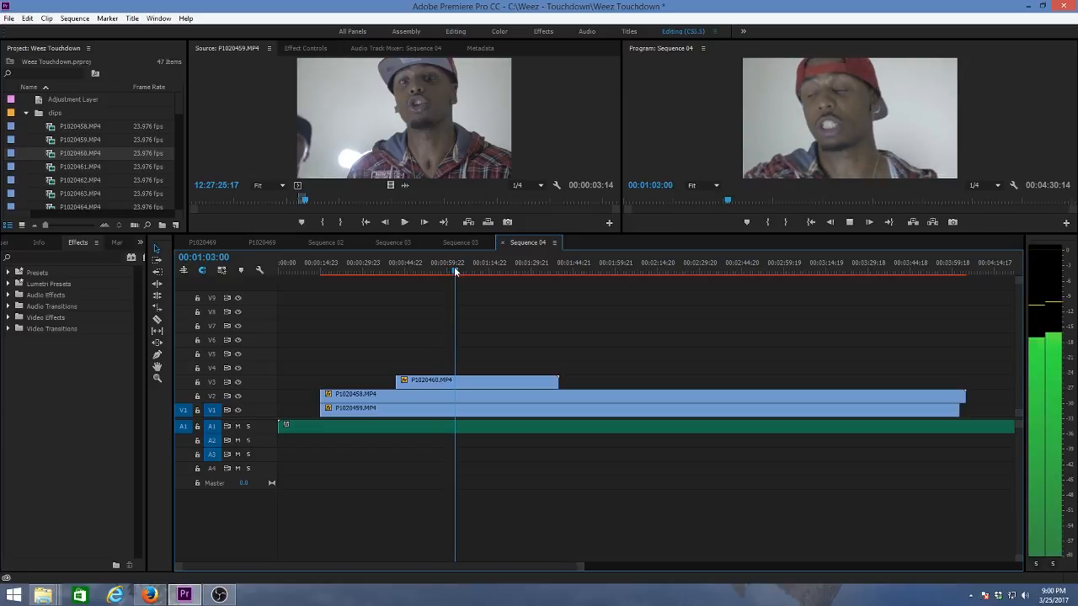
key(space)
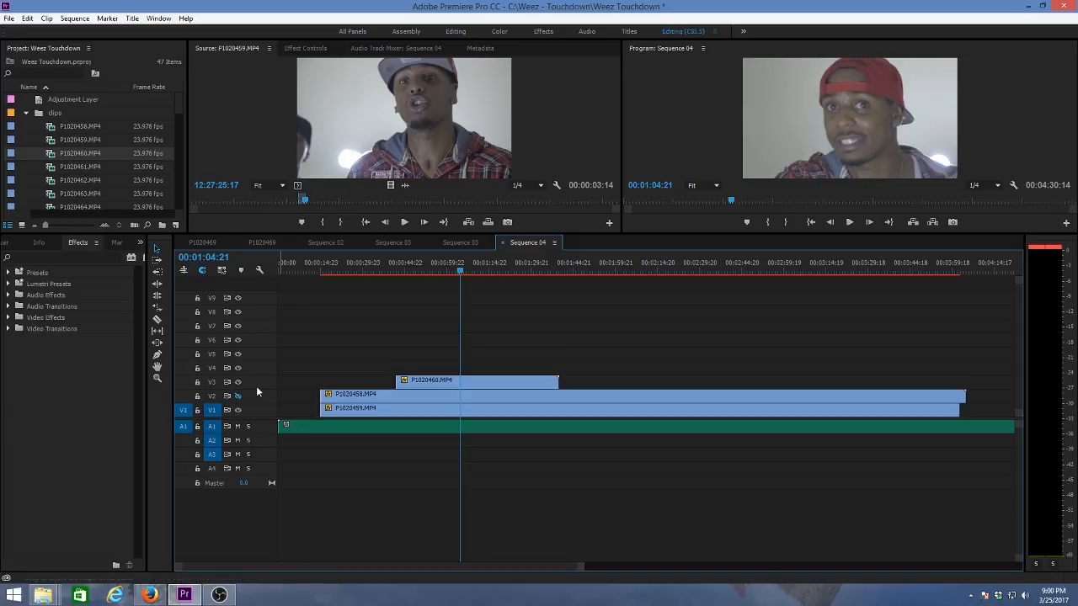
click(238, 410)
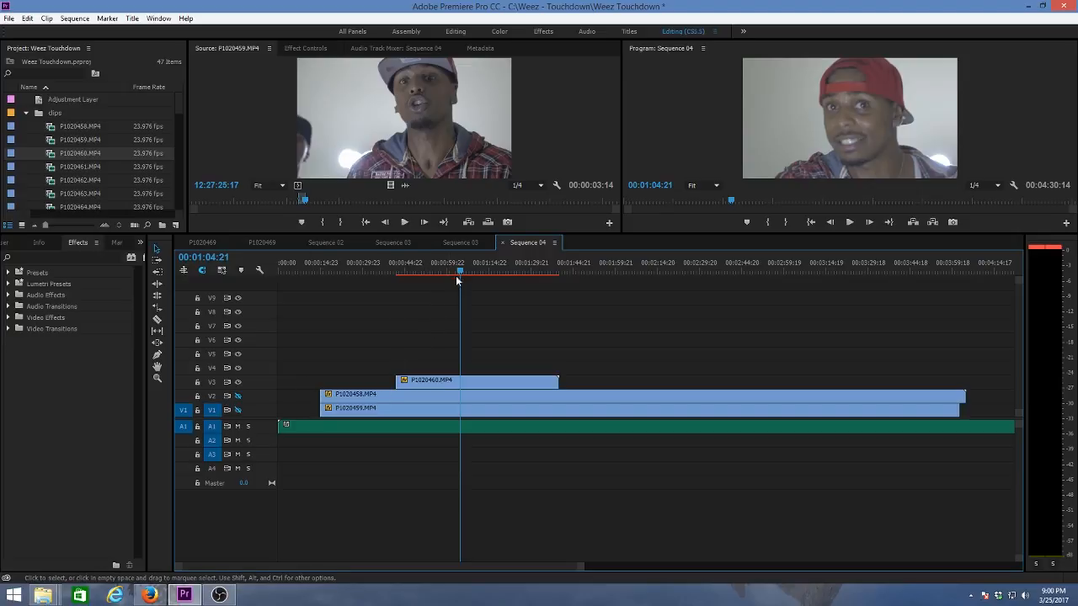
Play the sequence from about 00:01:04:21 to 00:01:16:23, showing tracks V2 and V1 partway and hiding both again
key(space)
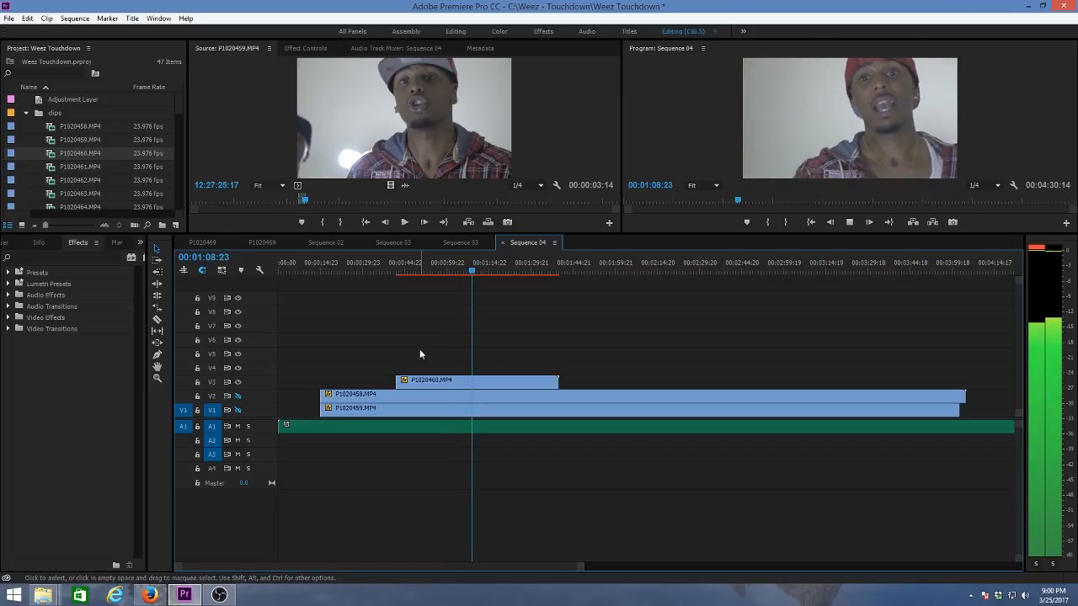
key(space)
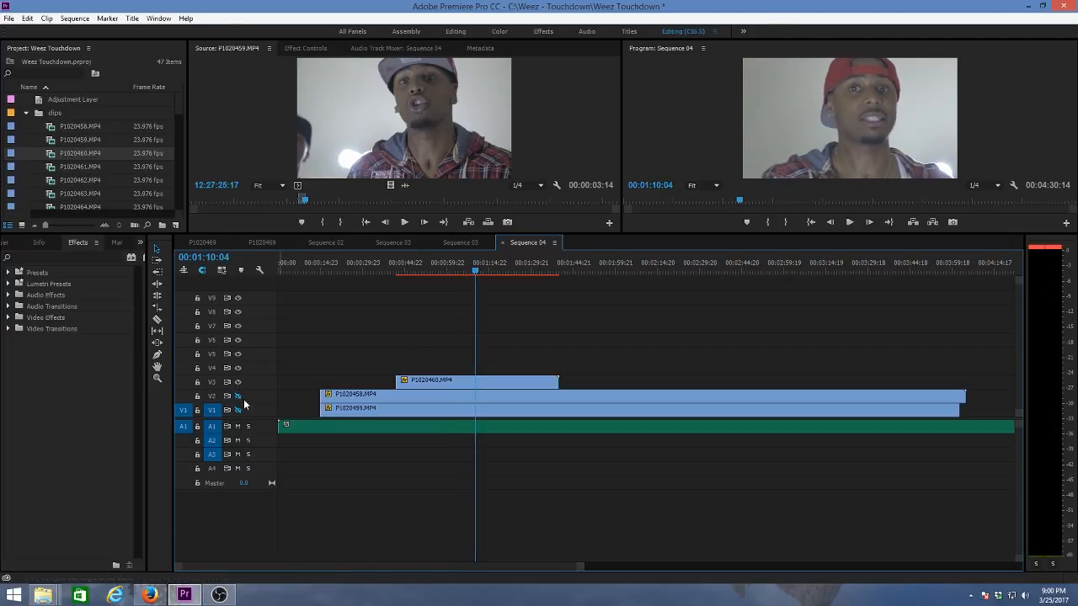
click(238, 398)
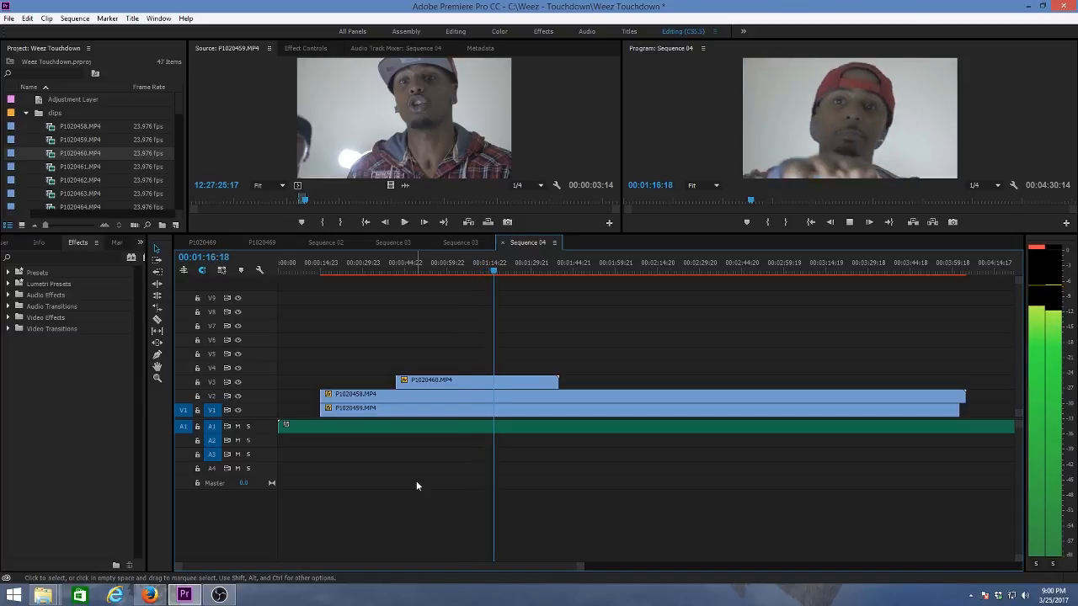
key(space)
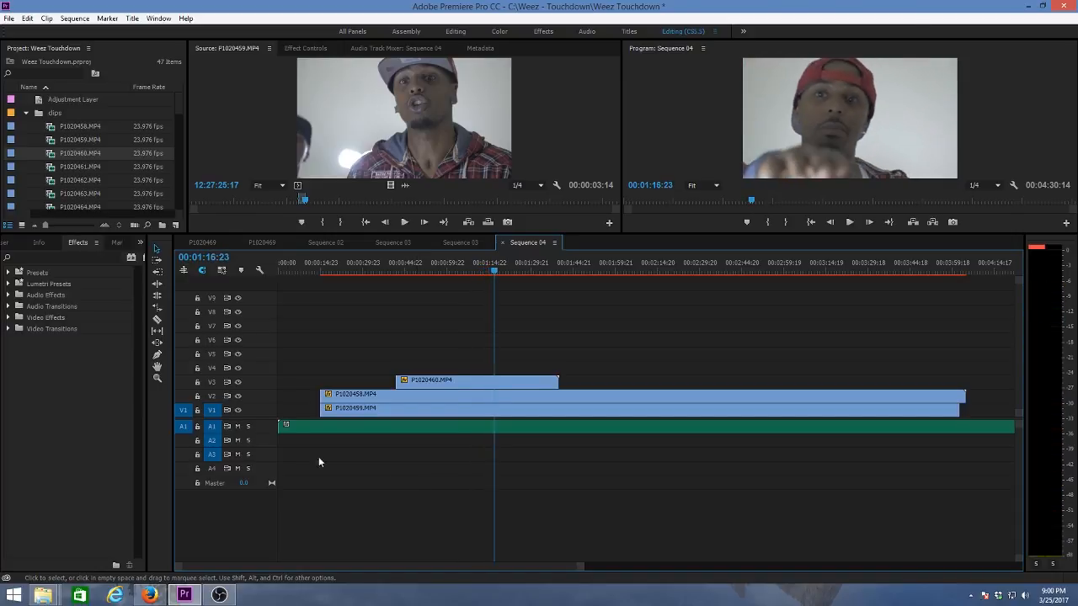
click(239, 410)
click(239, 395)
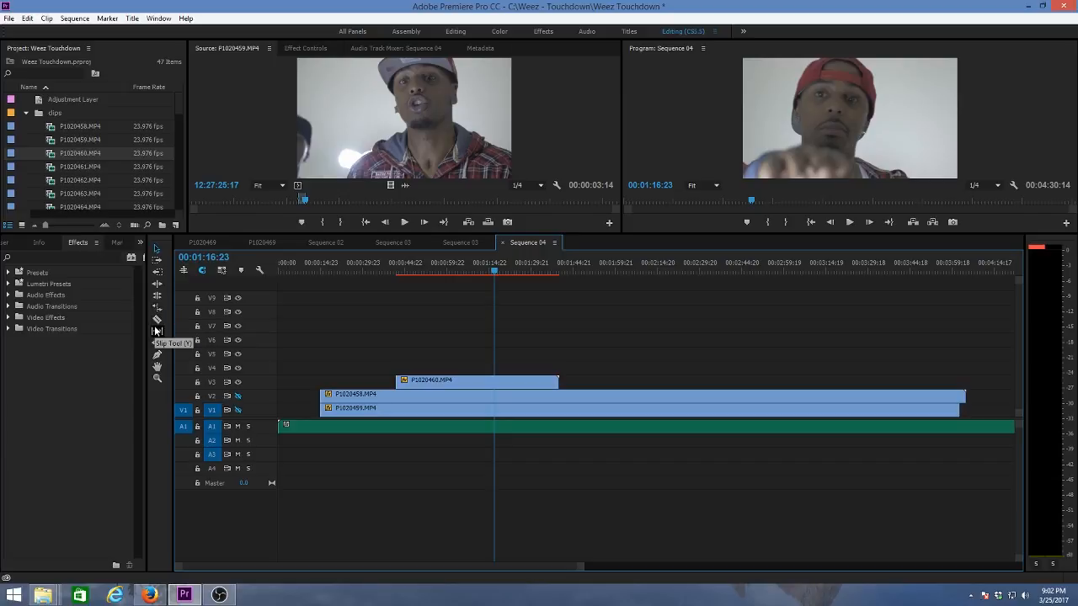
Try Track Select Forward and Track Select Backward on the stacked clips and song, and return to the Selection tool
click(156, 263)
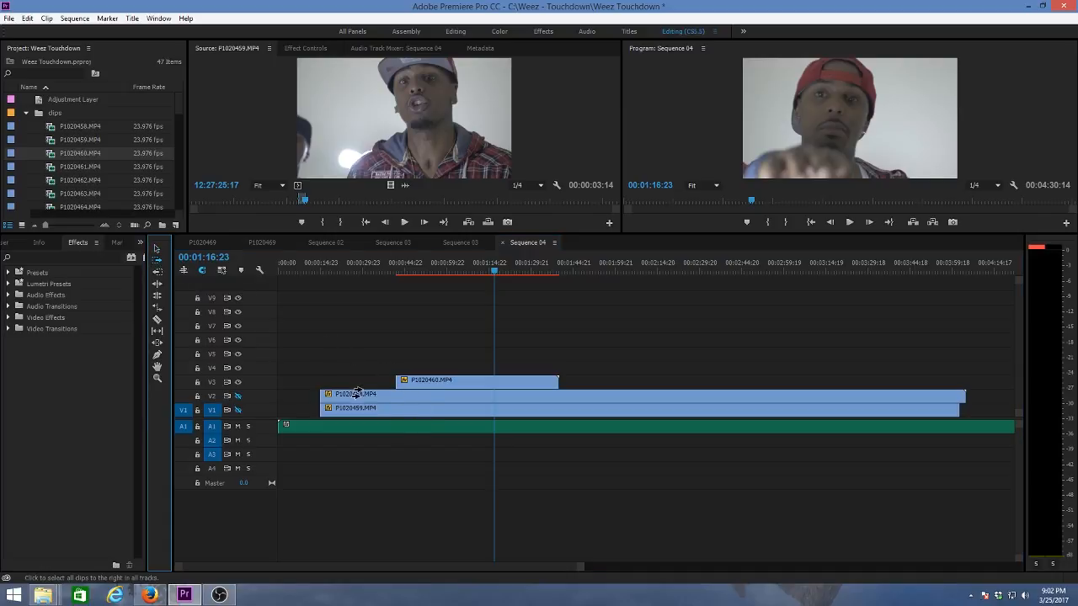
click(304, 397)
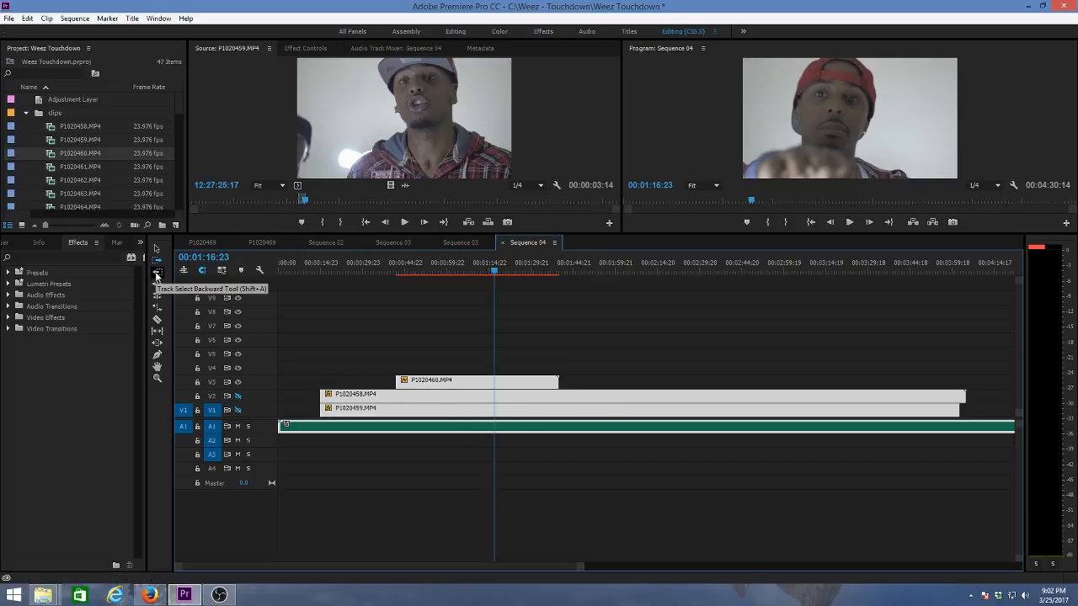
click(157, 273)
click(362, 383)
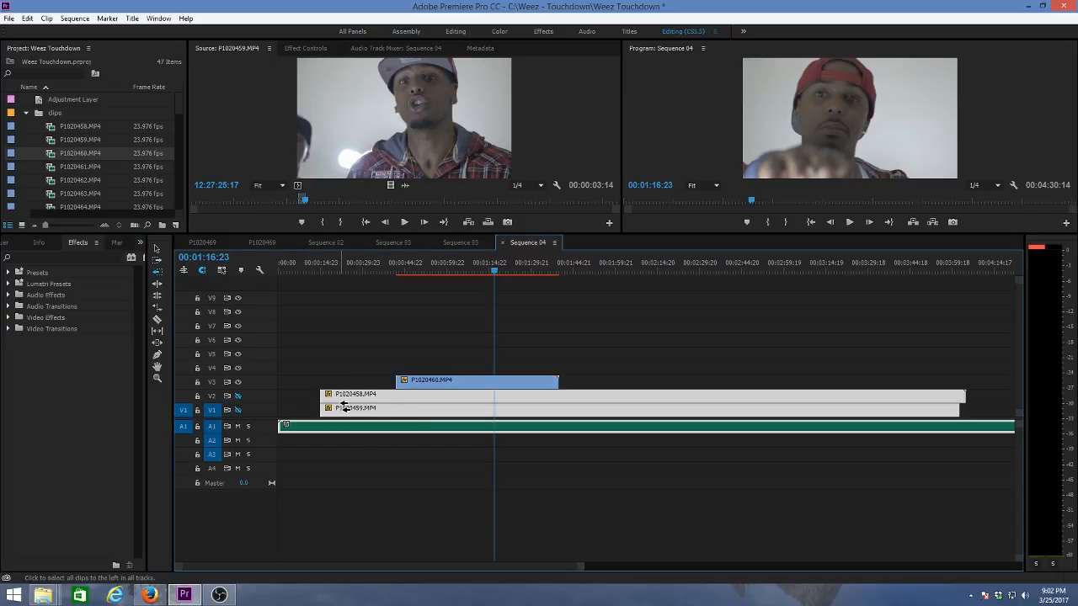
click(303, 405)
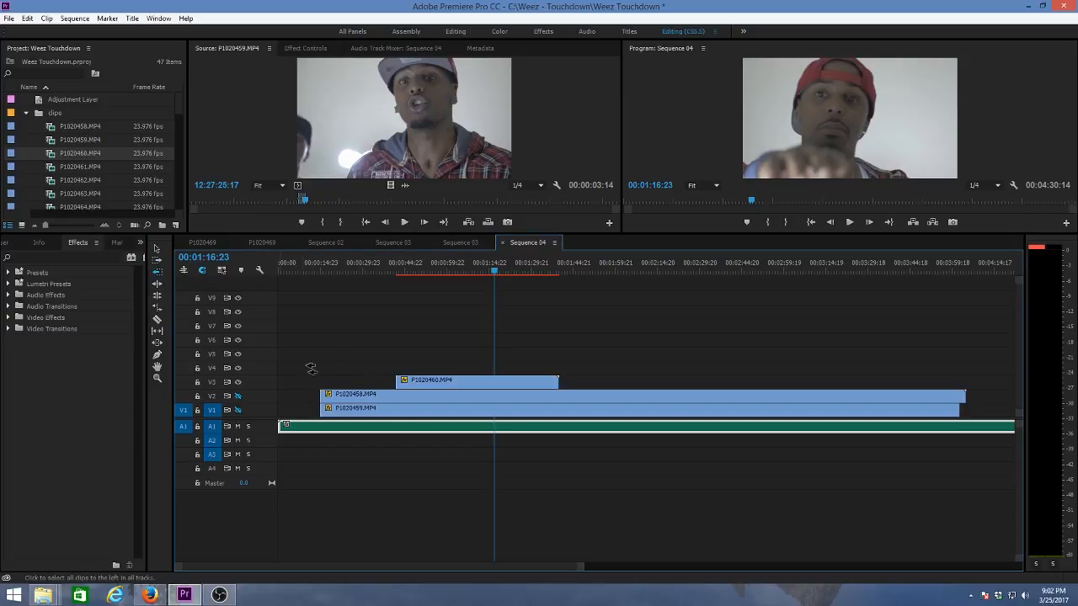
click(157, 273)
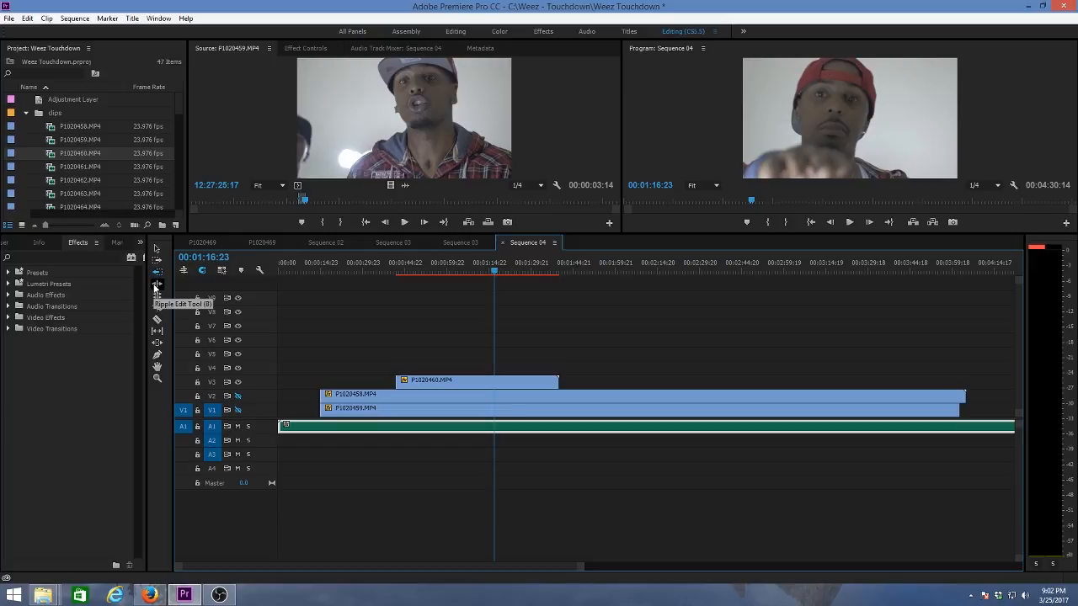
click(155, 251)
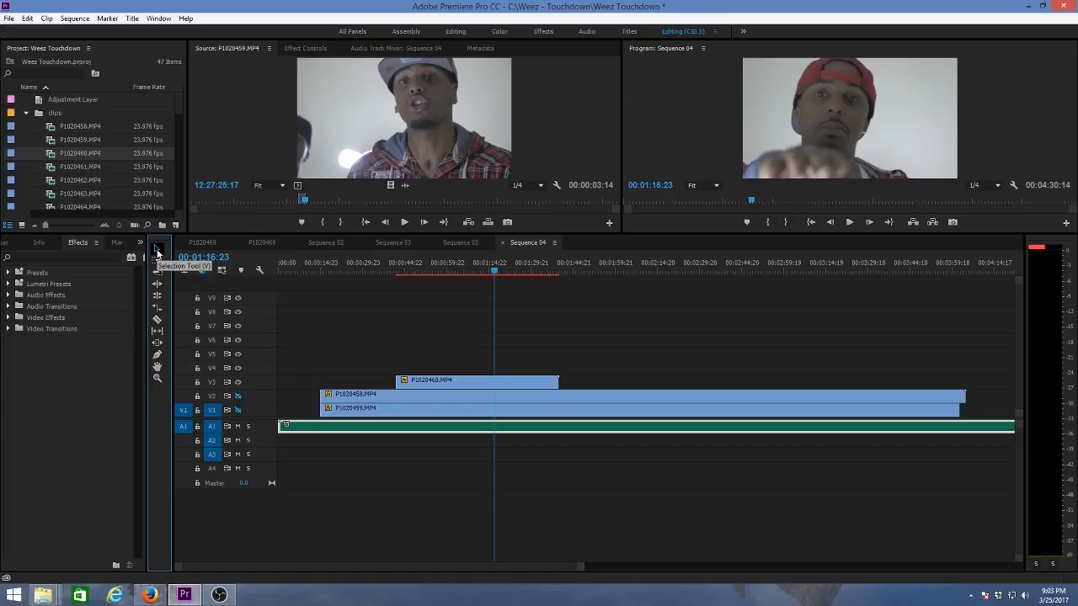
click(157, 251)
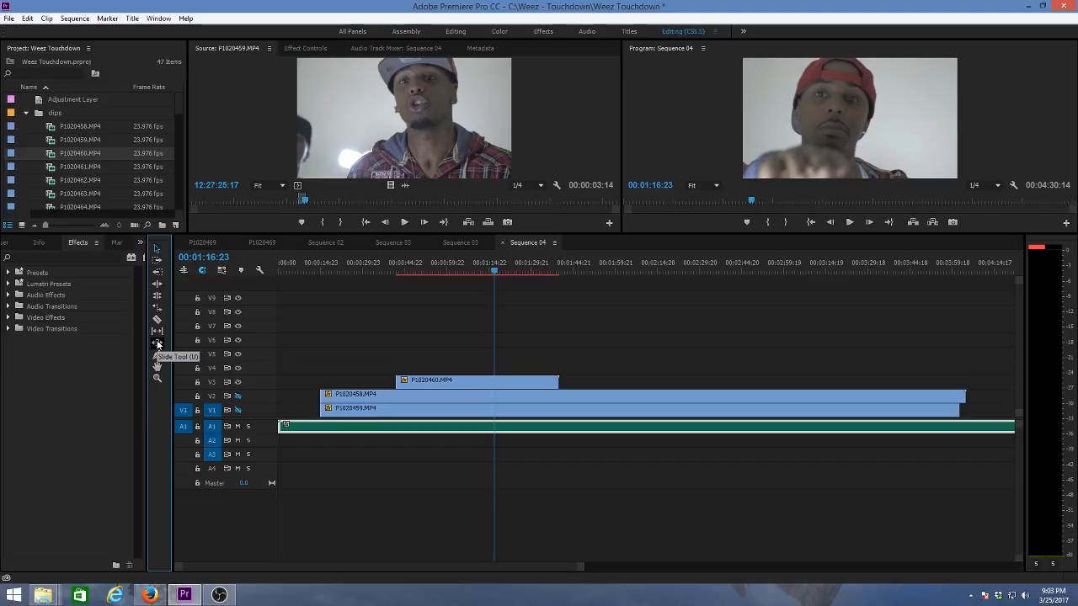
Try splitting P1020460.MP4 on V3 at about 00:00:59 with the Razor tool, and undo the cut
click(157, 319)
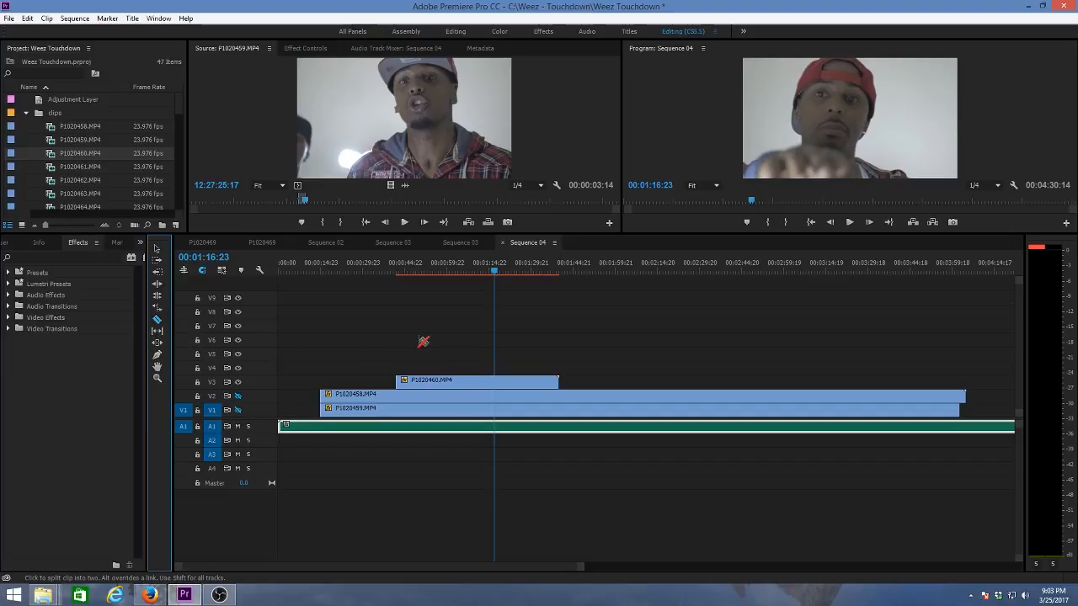
click(444, 380)
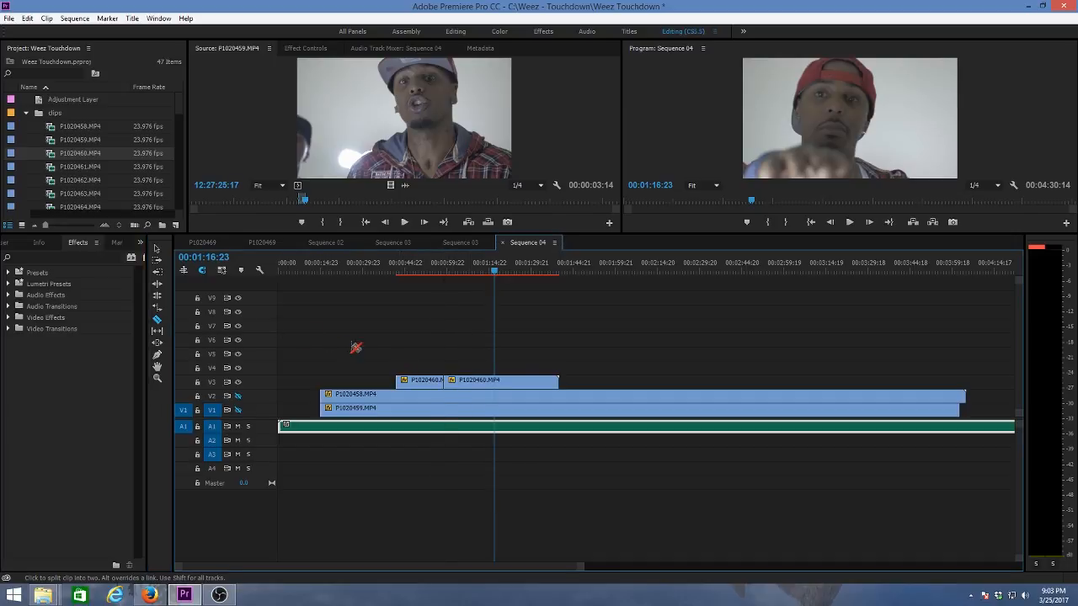
click(157, 248)
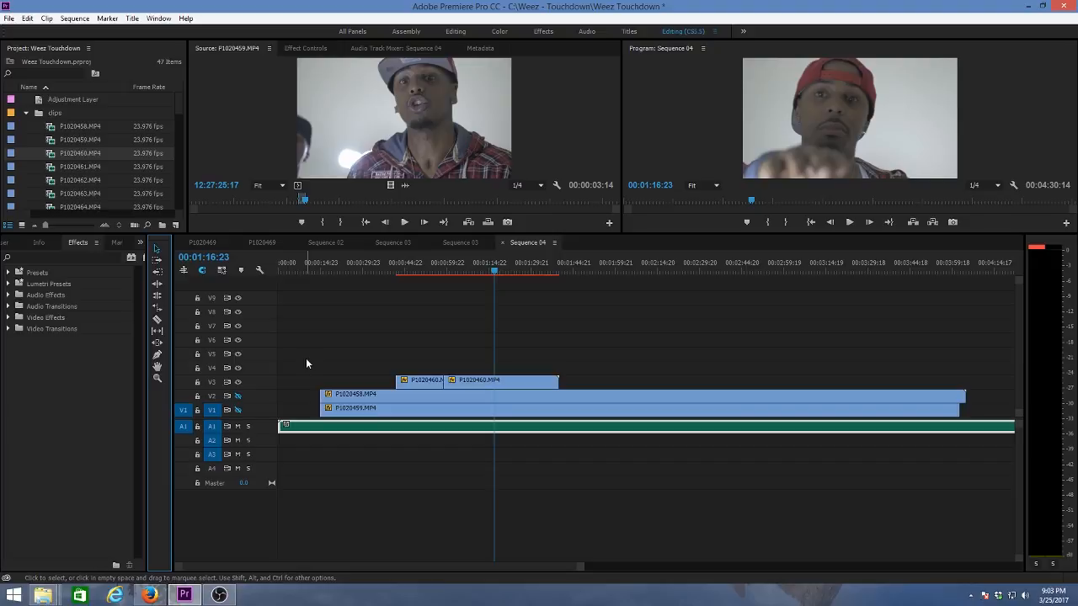
key(ctrl+z)
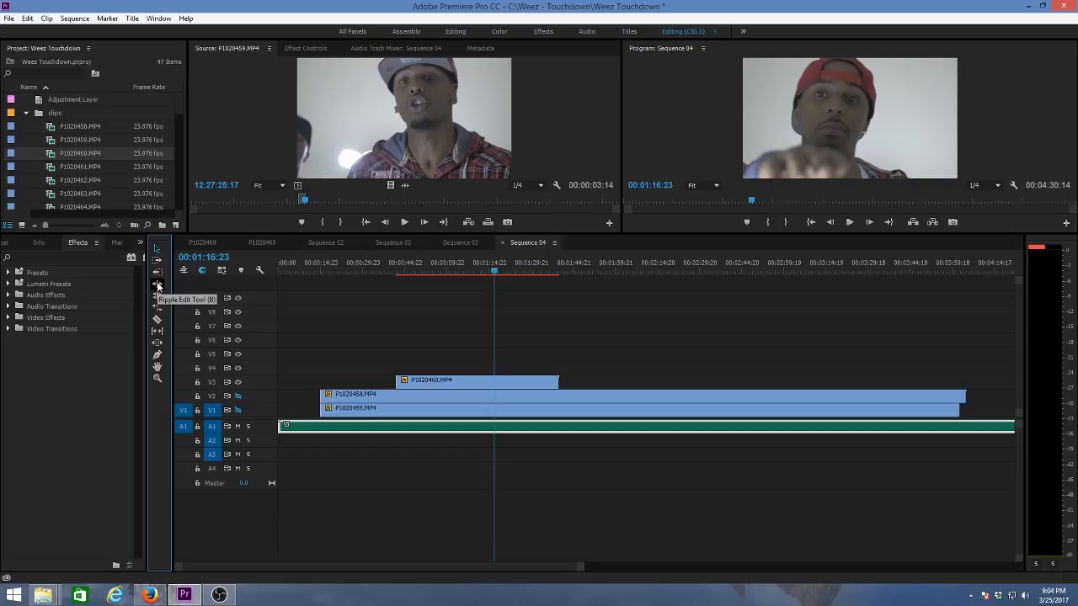
Try the Ripple Edit tool on the middle of P1020460.MP4, and split the clip with the Razor at about 00:01:09
click(157, 286)
click(454, 381)
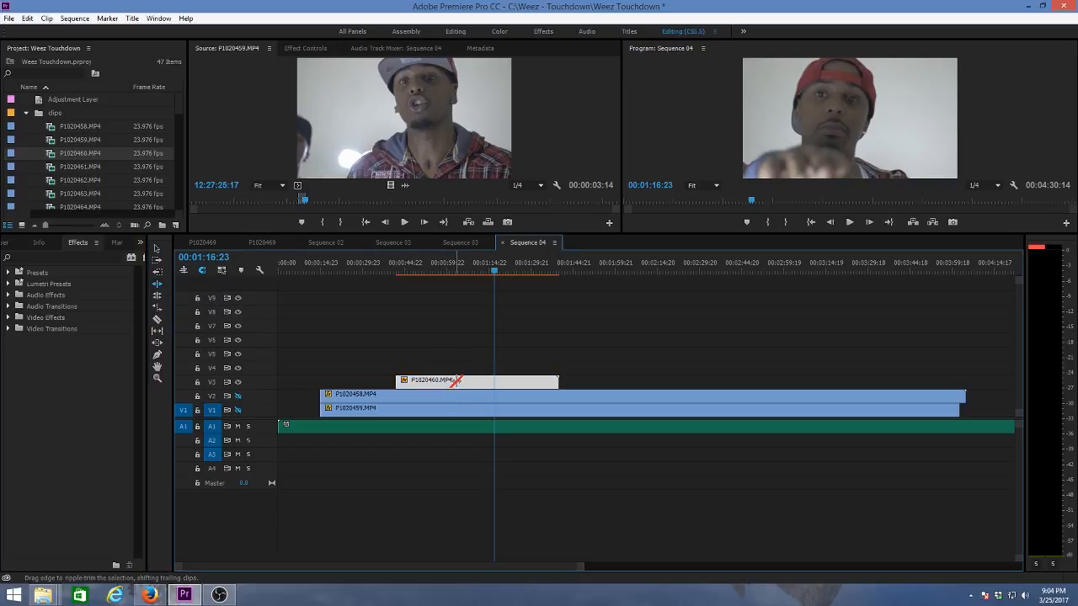
click(461, 381)
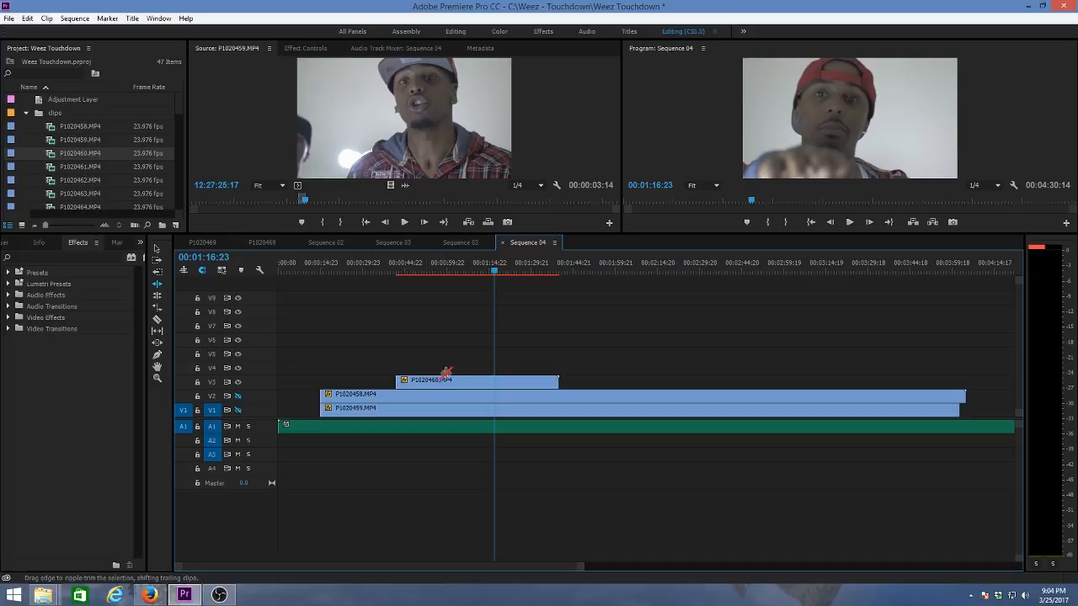
key(c)
click(472, 380)
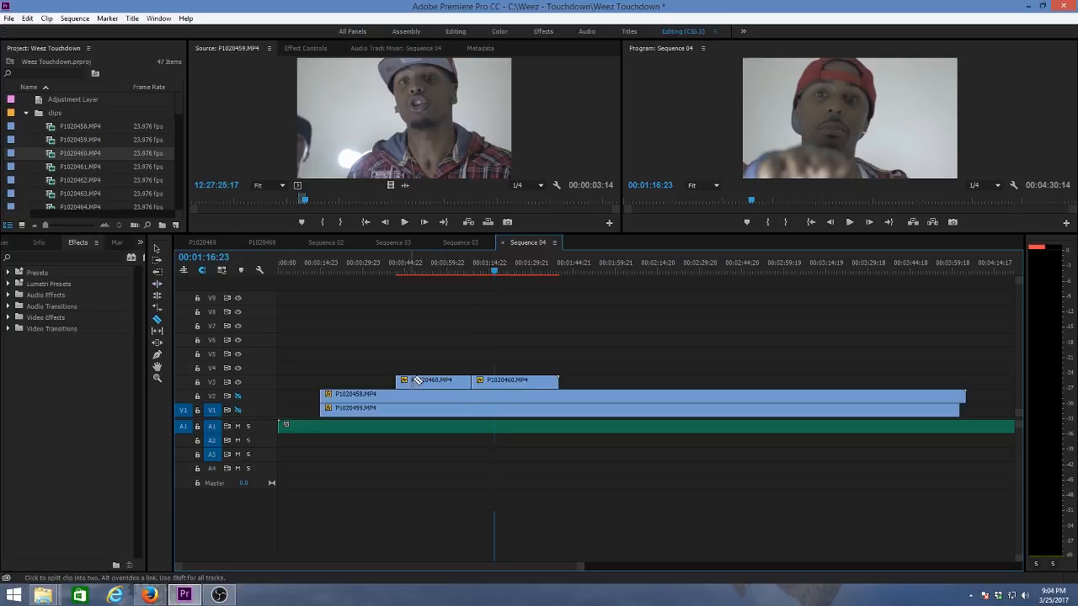
click(156, 249)
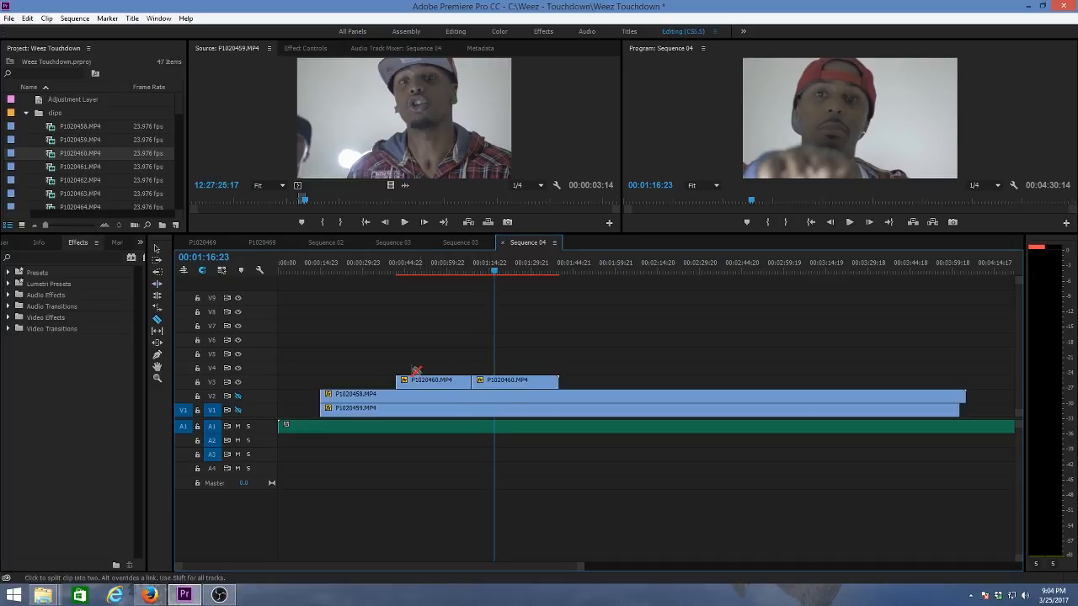
Ripple-trim the end of the first P1020460.MP4 piece by about 6 seconds, and undo the trim and the split
click(156, 284)
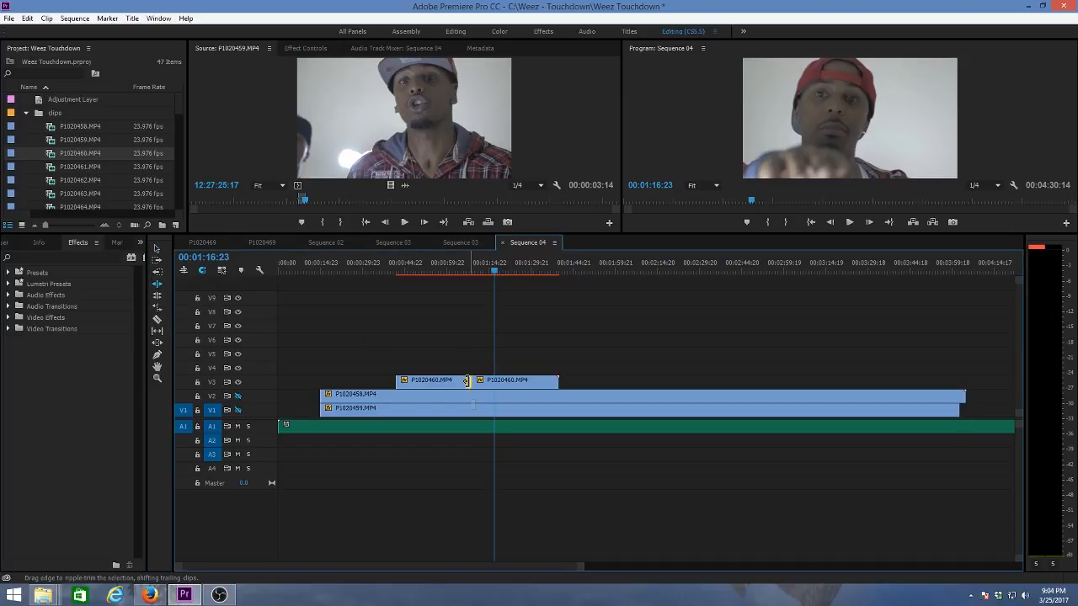
drag(469, 381, 452, 380)
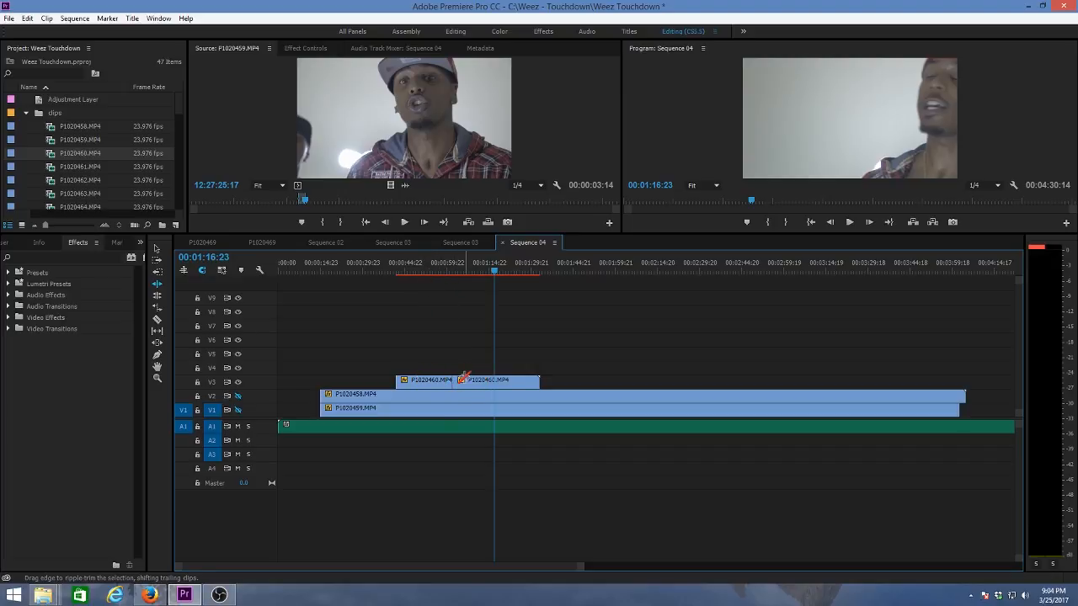
drag(464, 379, 476, 379)
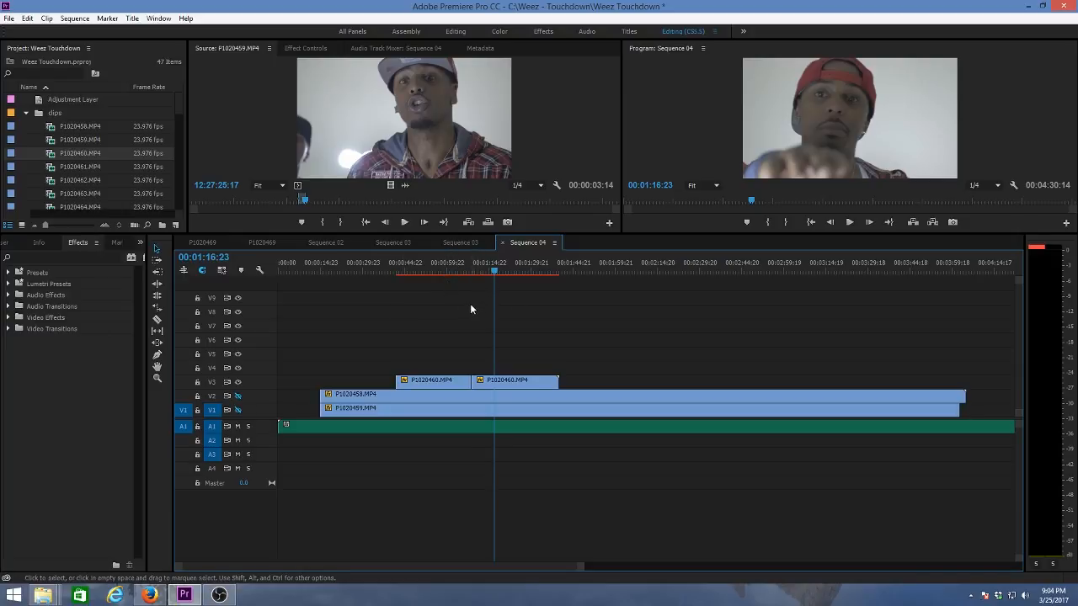
key(ctrl+z)
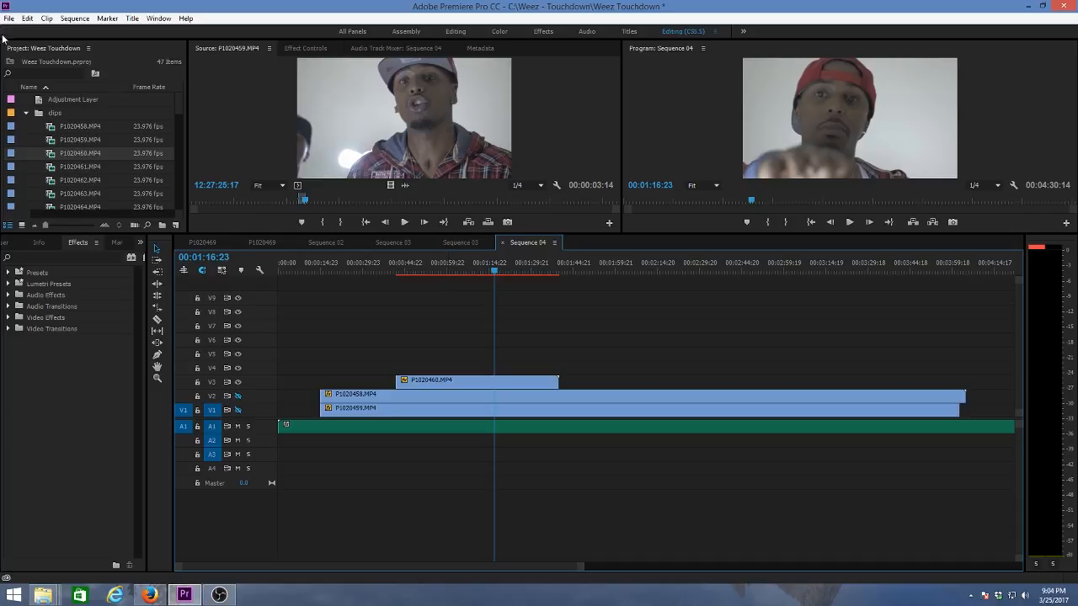
click(27, 19)
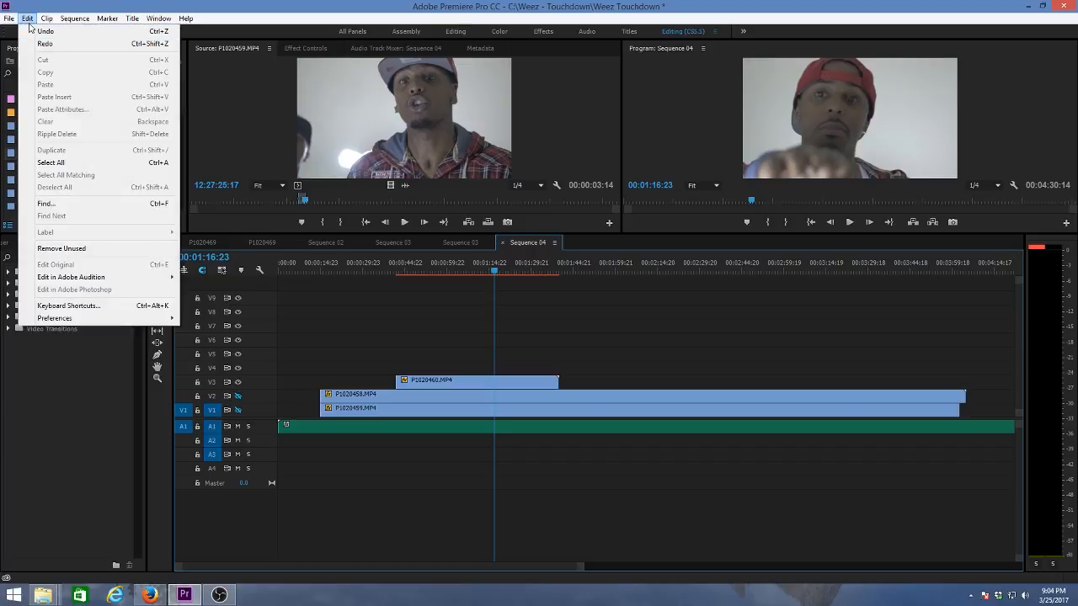
mouse_move(46, 18)
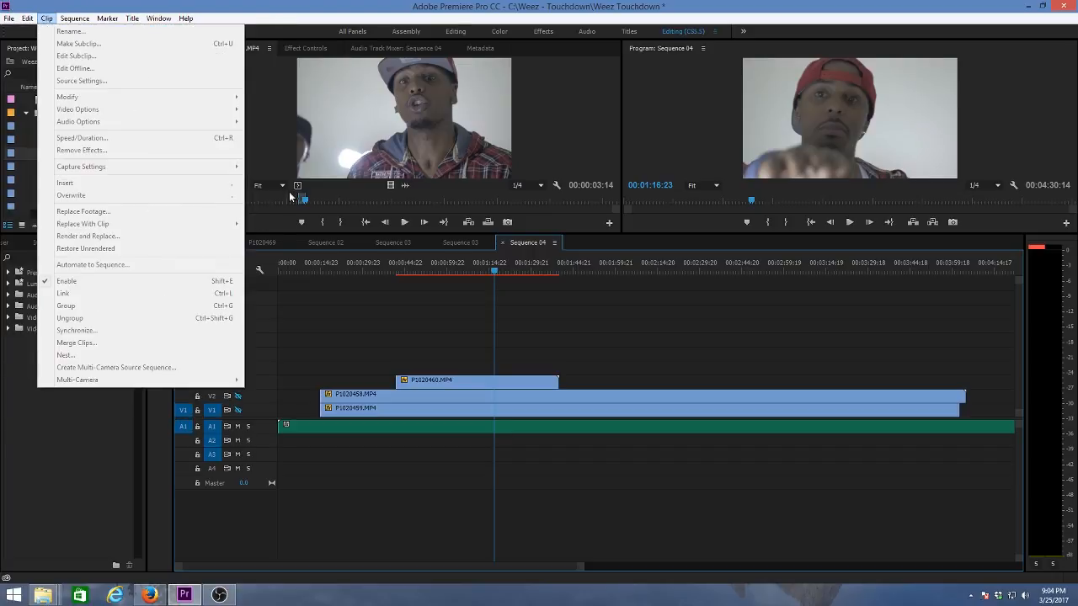
click(472, 343)
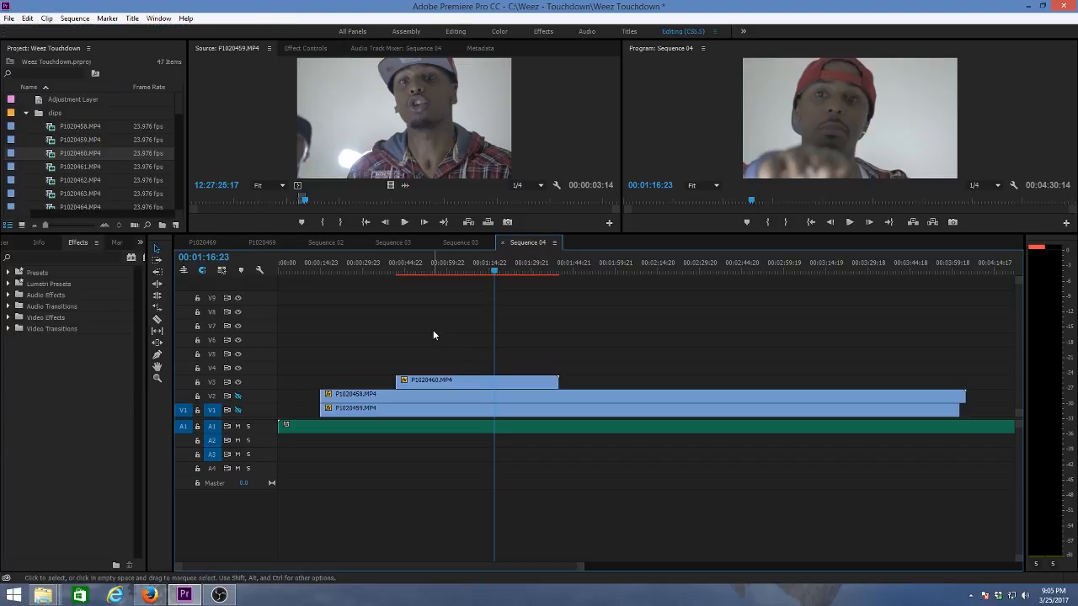
Slip the content of P1020460.MP4 on V3 slightly, and split the clip with the Razor at about 00:01:10
click(157, 331)
mouse_move(470, 385)
mouse_down()
mouse_move(505, 385)
mouse_move(465, 385)
mouse_up()
key(c)
click(476, 384)
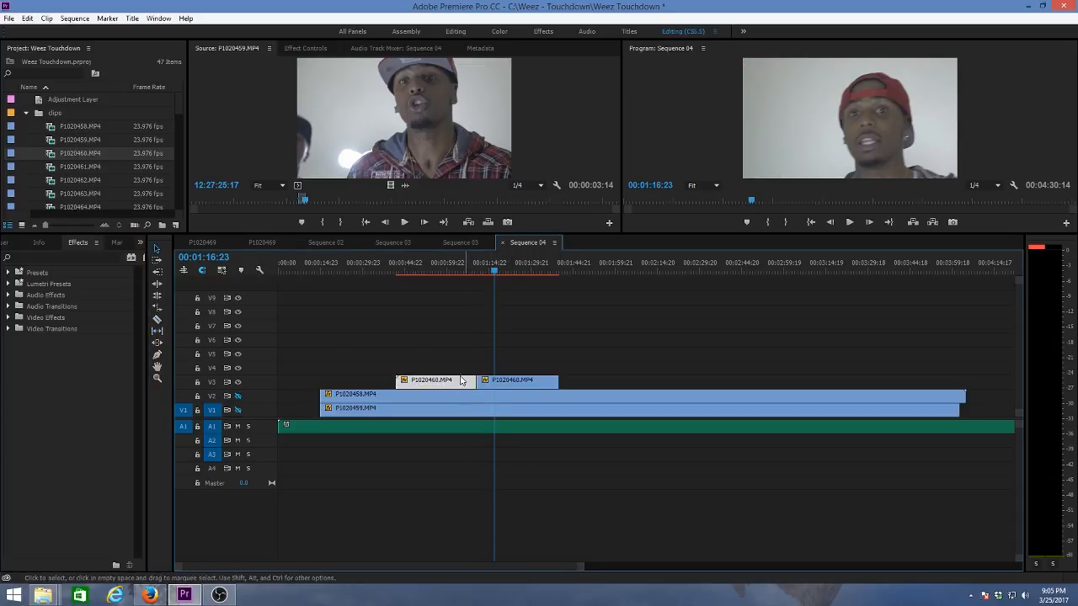
Slip the content of the second P1020460.MP4 piece on V3 by about 18 seconds without moving the clip
click(157, 343)
click(157, 330)
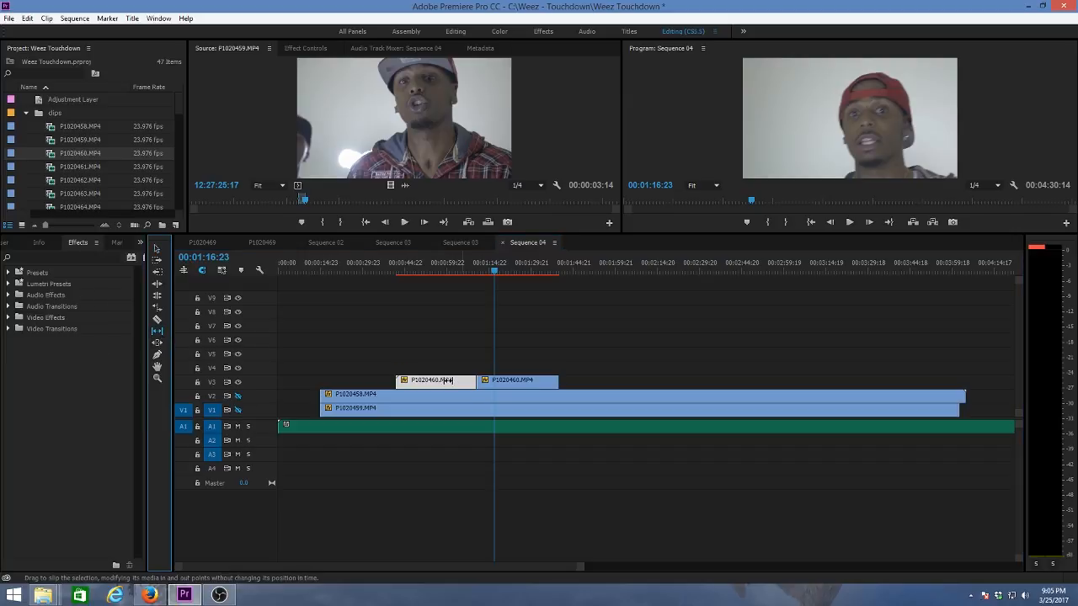
click(477, 383)
drag(484, 383, 526, 382)
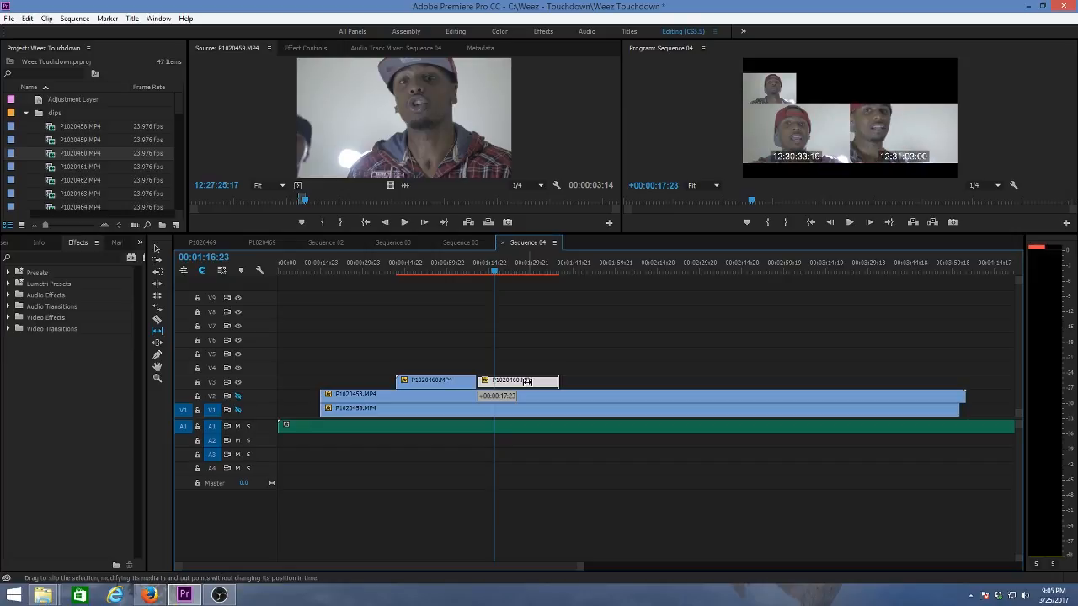
drag(526, 381, 531, 381)
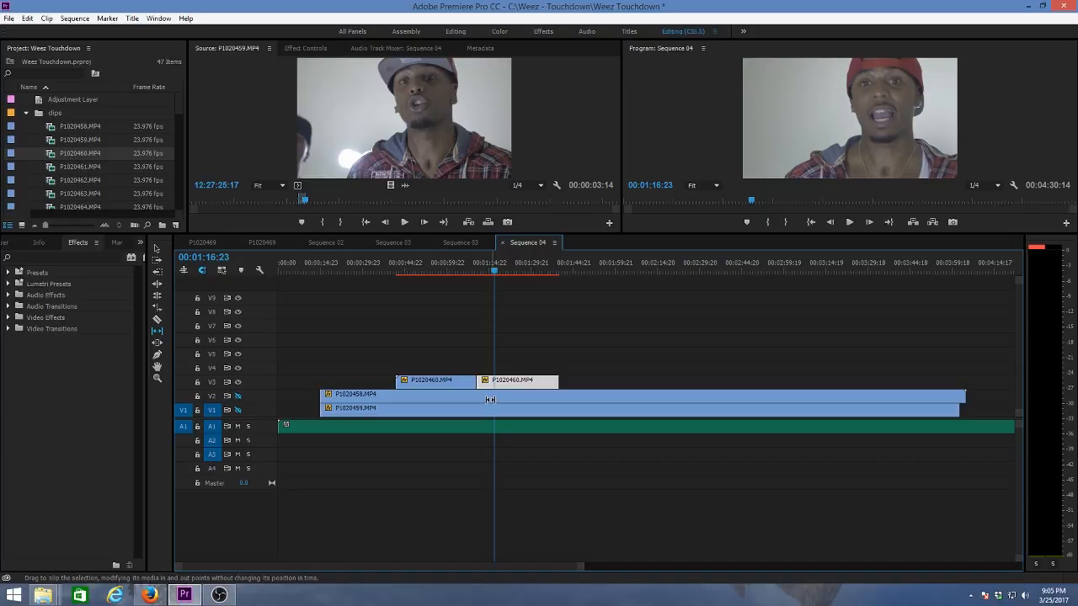
Undo the slip and the split of P1020460.MP4, and return to the Selection tool
key(ctrl+z)
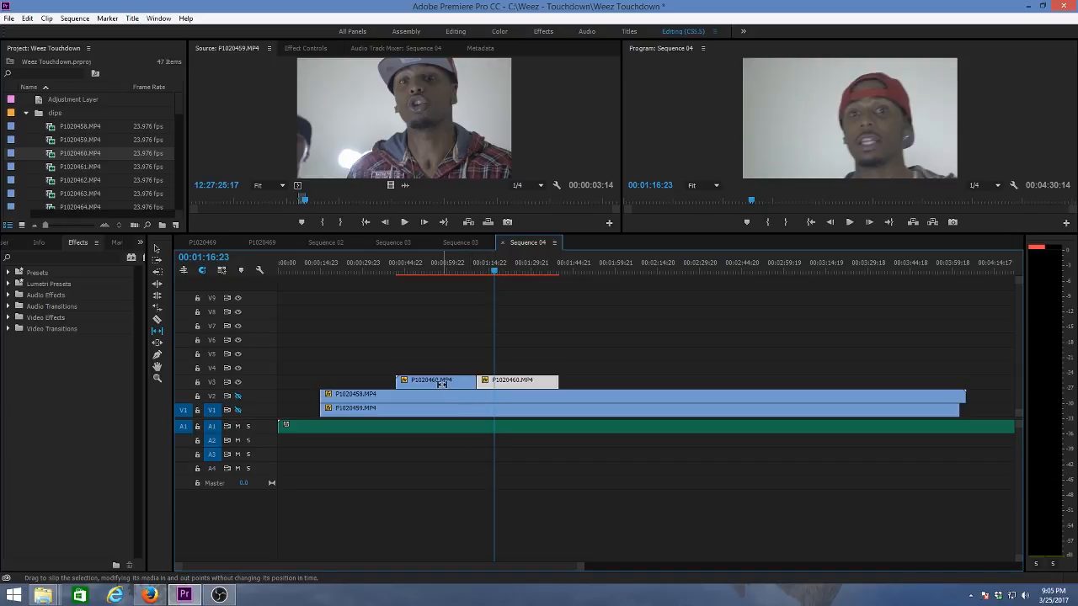
key(ctrl+z)
key(v)
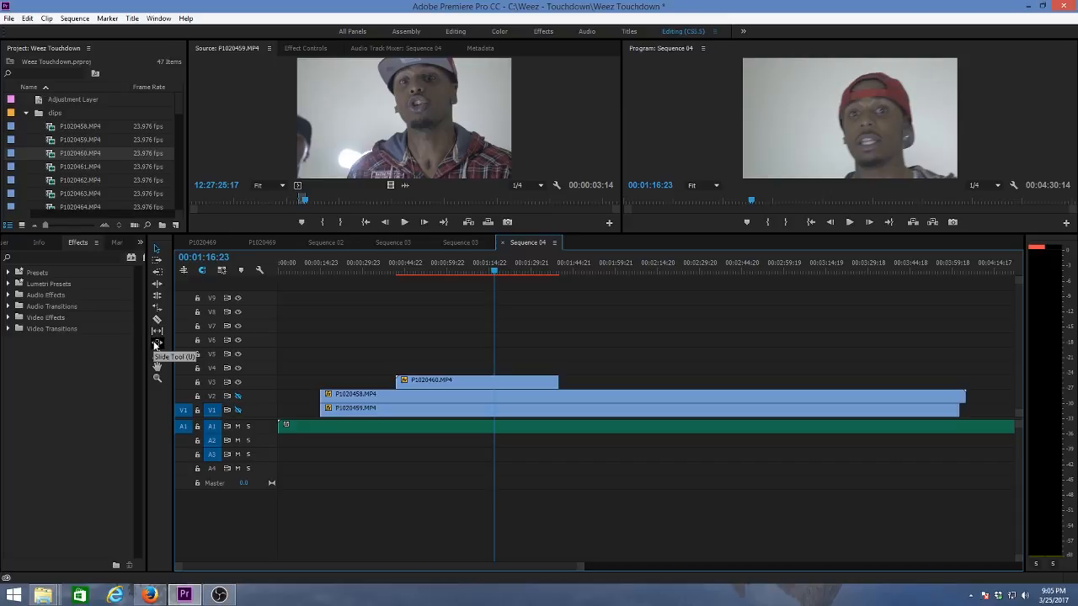
Select P1020460.MP4 on V3 with the Pen tool
key(ctrl+s)
click(156, 355)
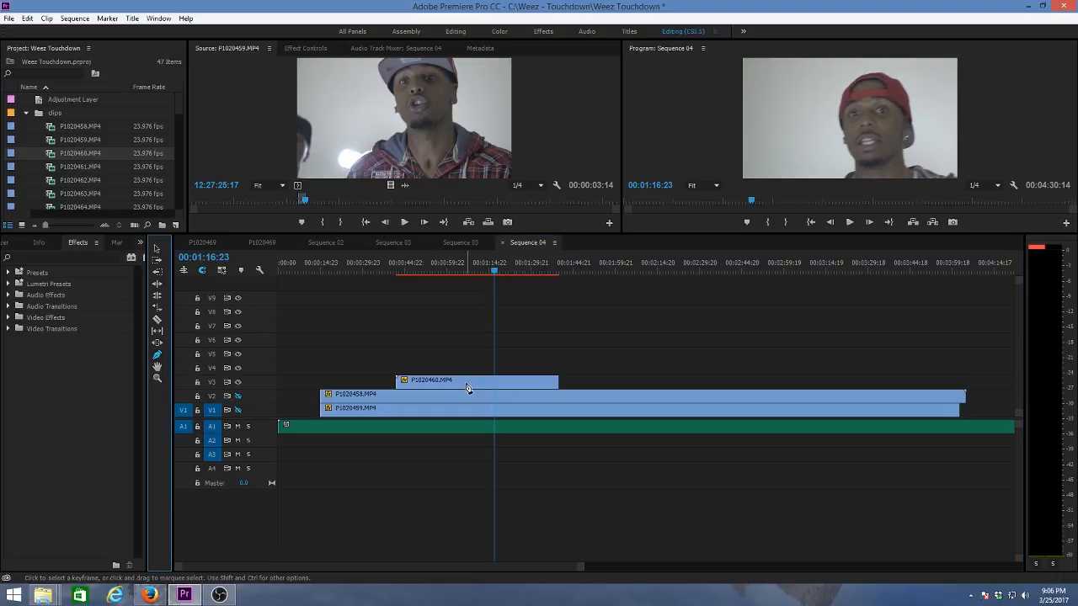
click(468, 387)
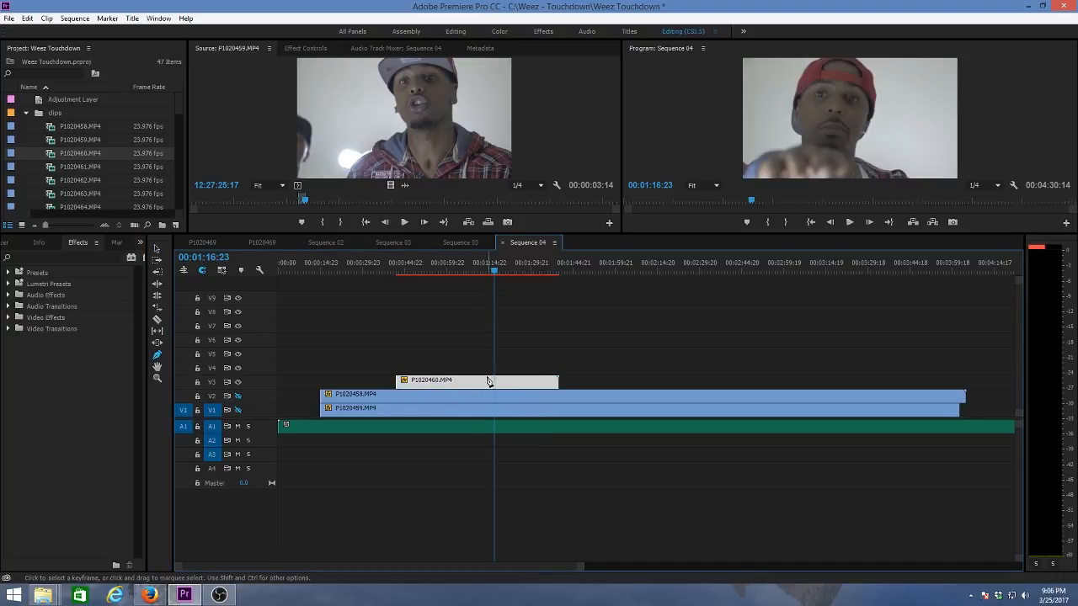
Try the Hand tool on P1020460.MP4 on V3
click(157, 249)
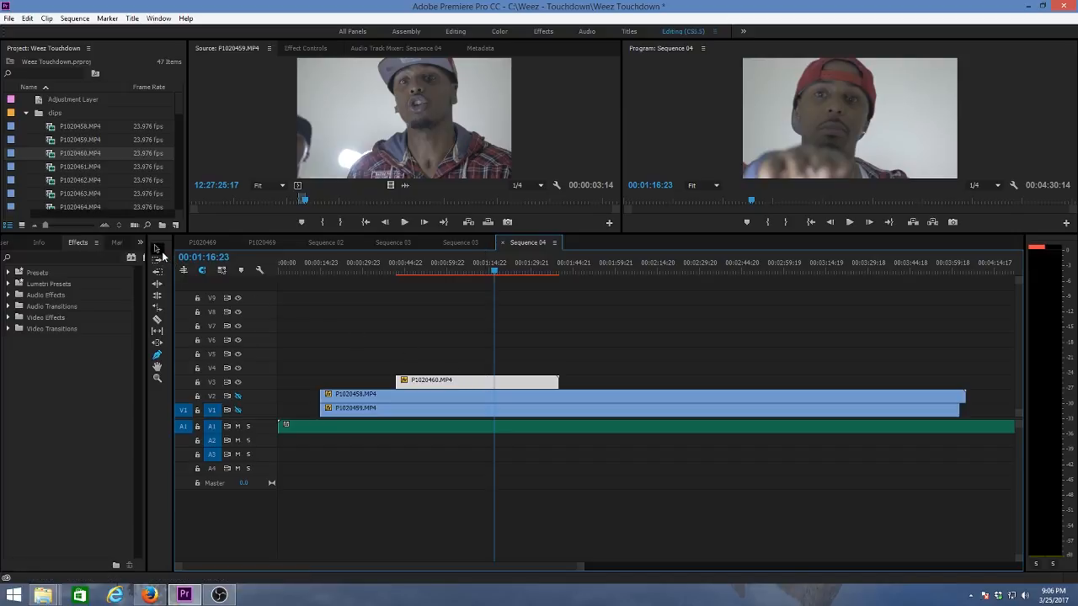
click(158, 367)
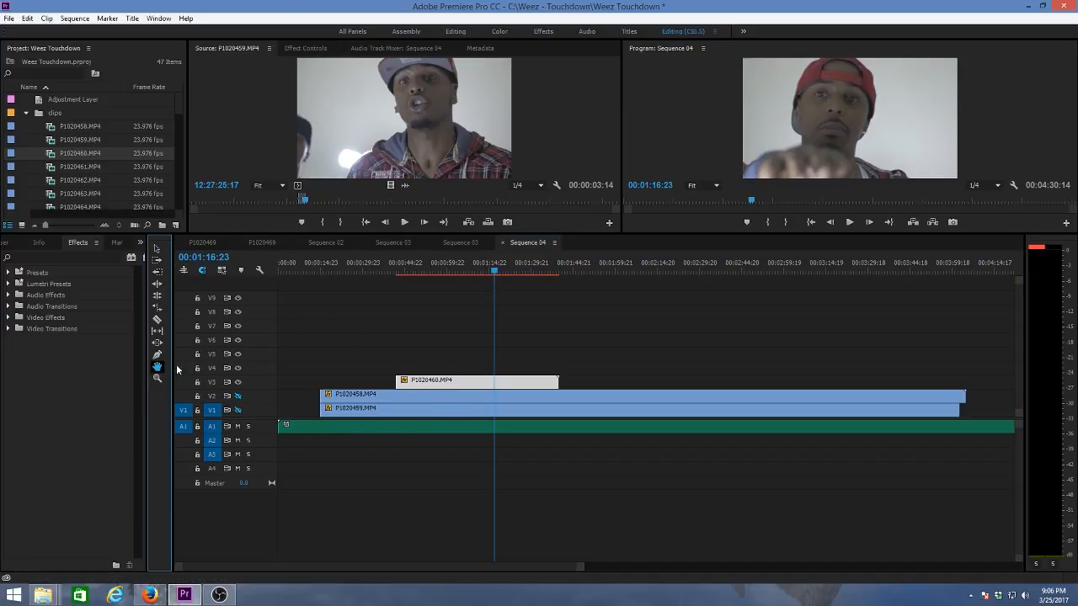
click(460, 383)
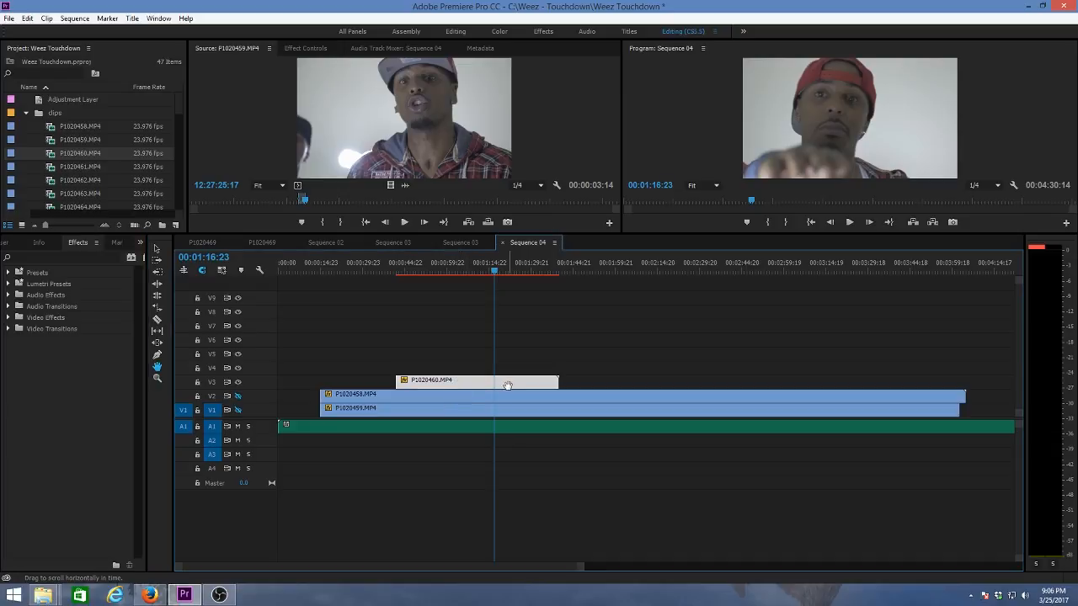
Magnify the timeline in several stages with the Zoom tool, restore a wider view, and return to the Selection tool
click(158, 379)
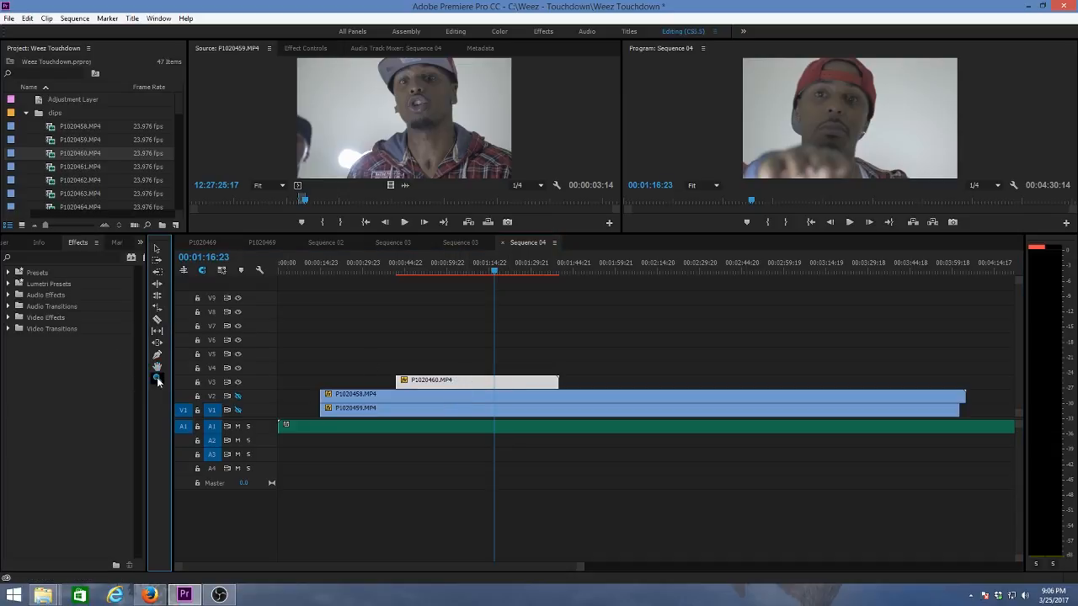
click(440, 386)
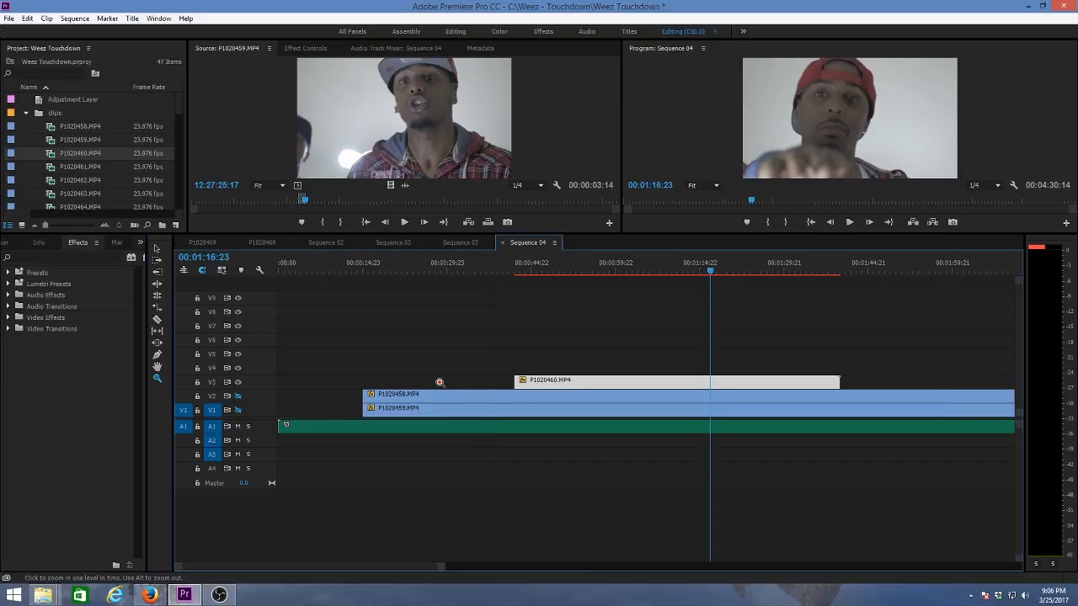
click(556, 393)
click(553, 394)
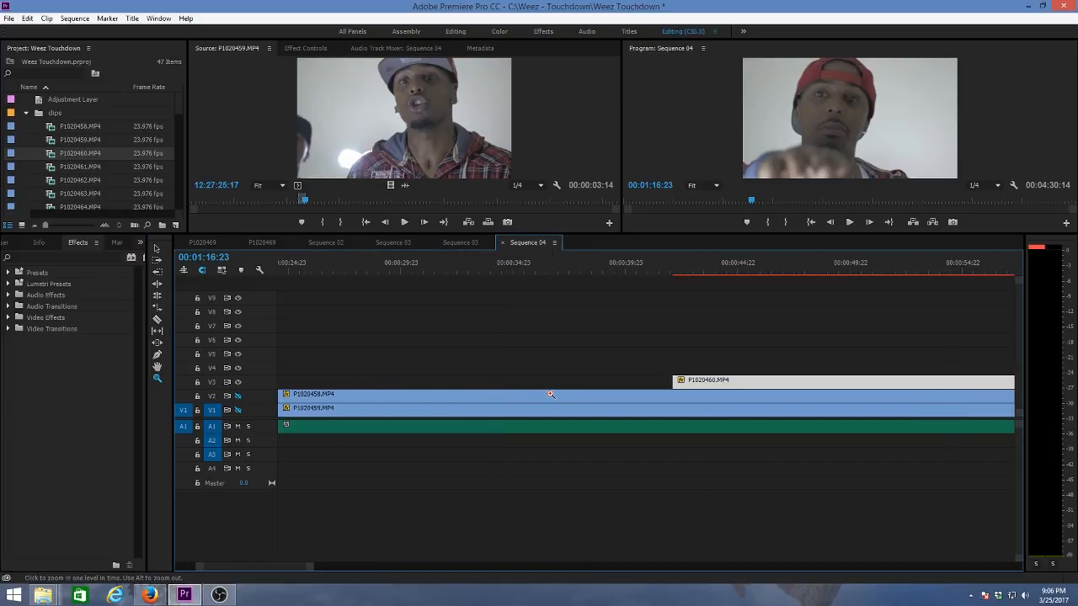
click(550, 393)
click(550, 394)
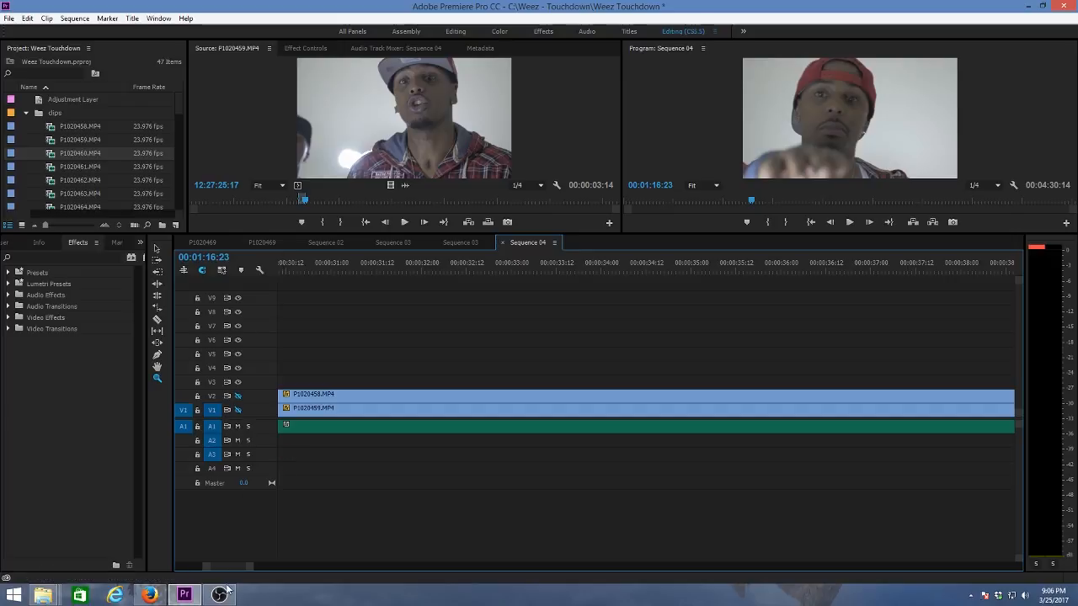
drag(251, 567, 421, 566)
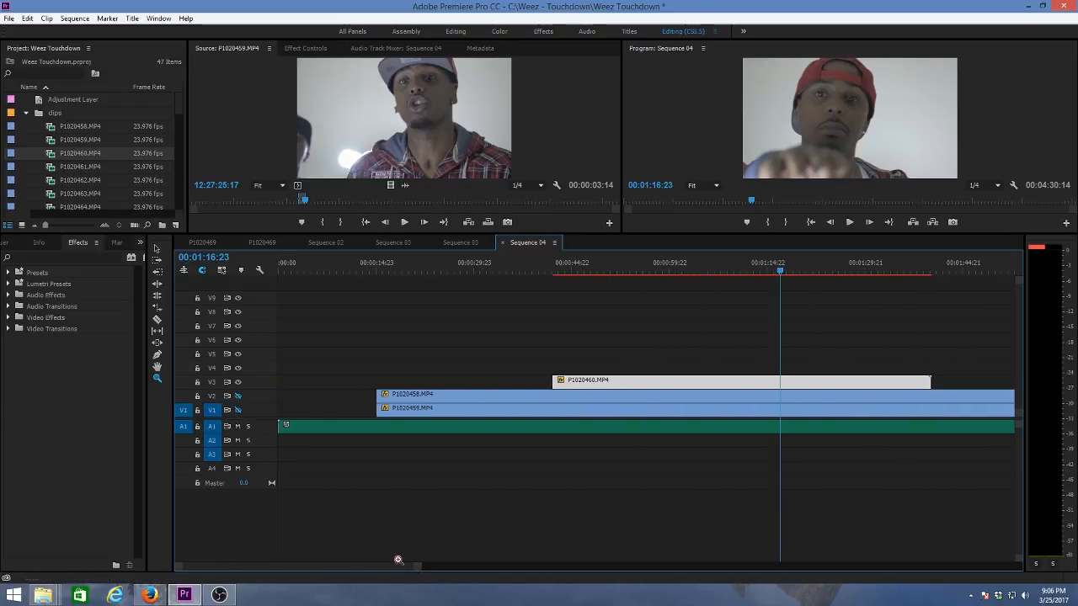
click(156, 249)
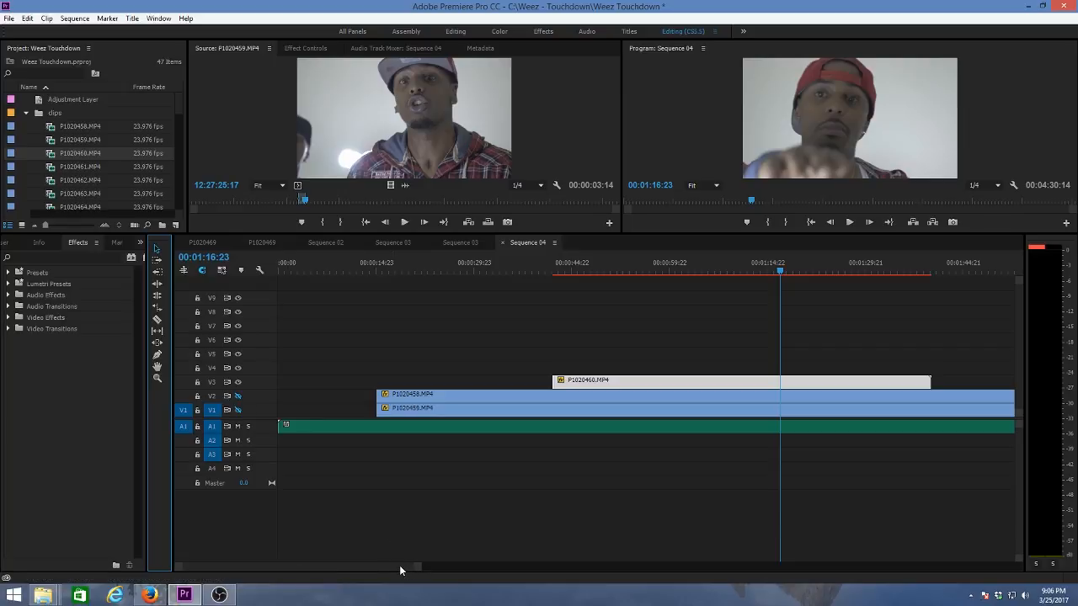
Move the playhead to 00:00:28:20 and to 00:00:53:22 to preview the frames before and inside P1020460.MP4
mouse_move(399, 565)
mouse_down()
mouse_move(421, 565)
mouse_move(402, 564)
mouse_up()
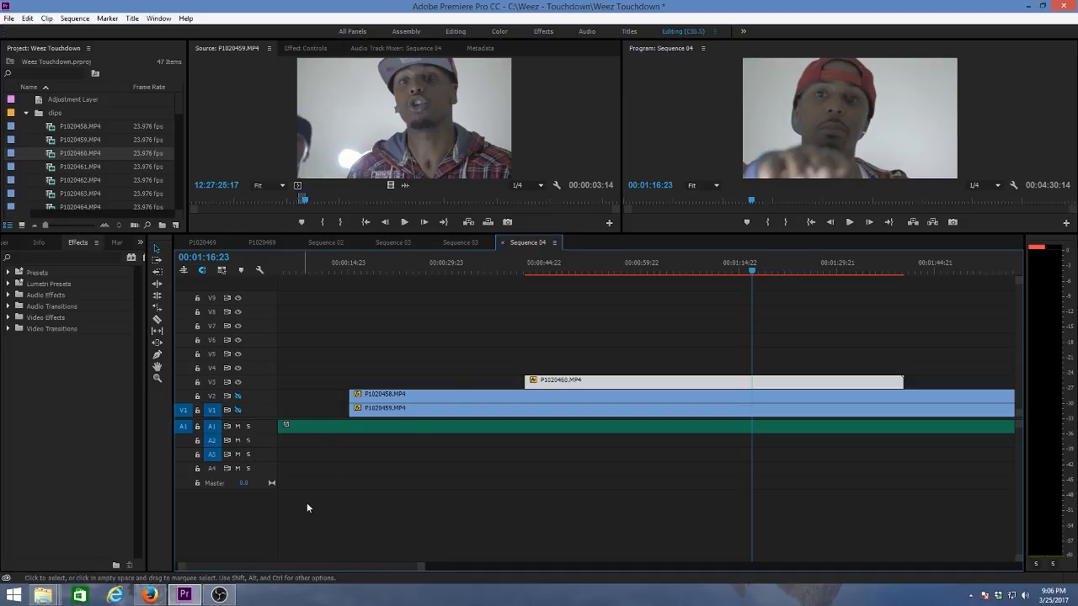
click(432, 271)
drag(432, 271, 438, 271)
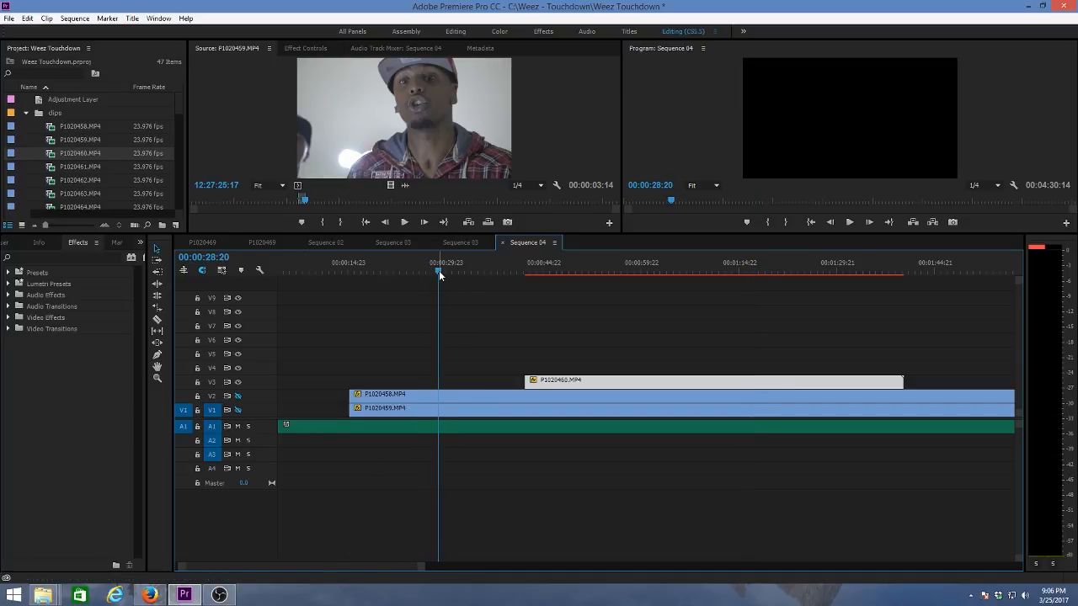
click(601, 271)
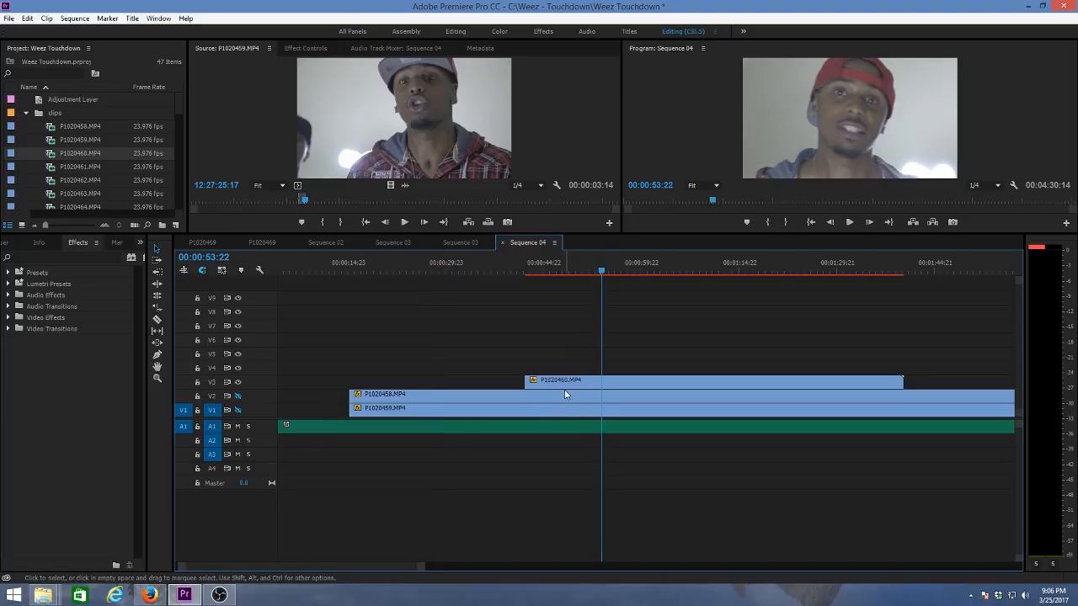
Zoom the timeline out past the end of the whole sequence, and zoom back in around the start of P1020460.MP4
drag(424, 569, 422, 568)
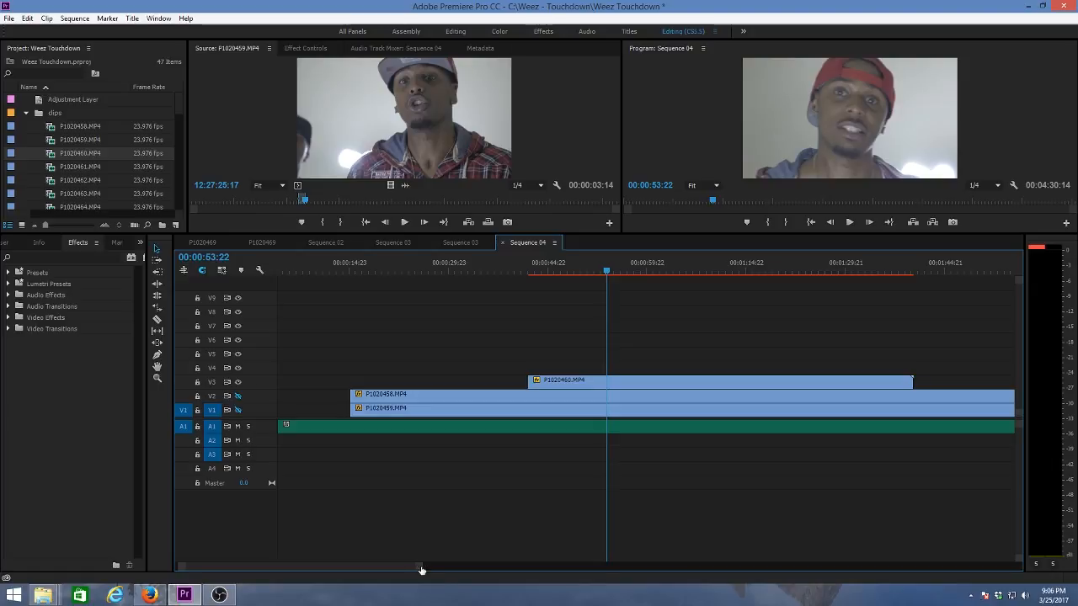
drag(419, 569, 693, 581)
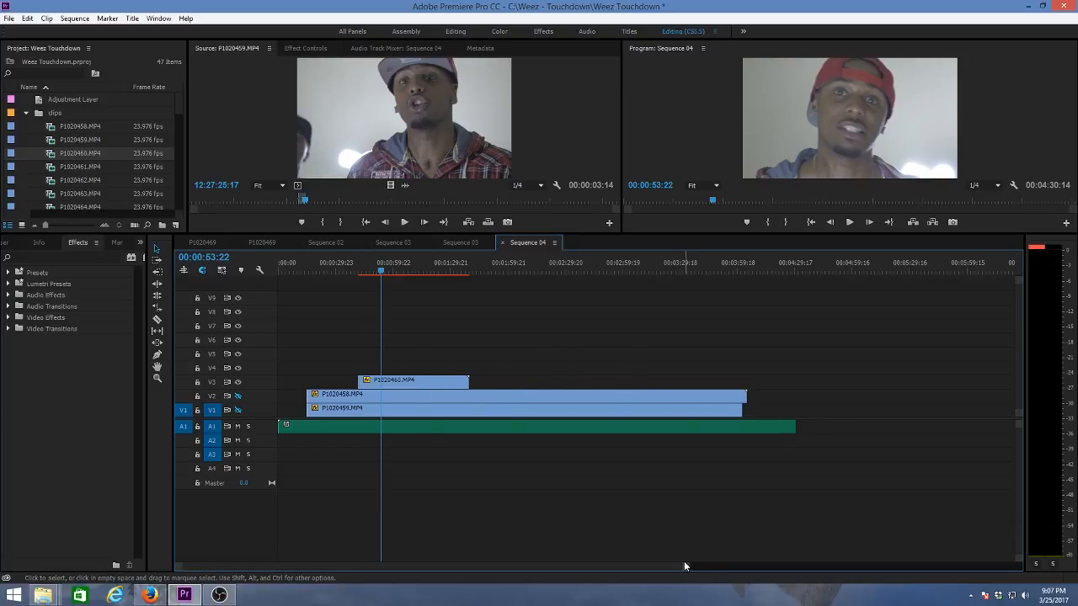
drag(684, 566, 881, 573)
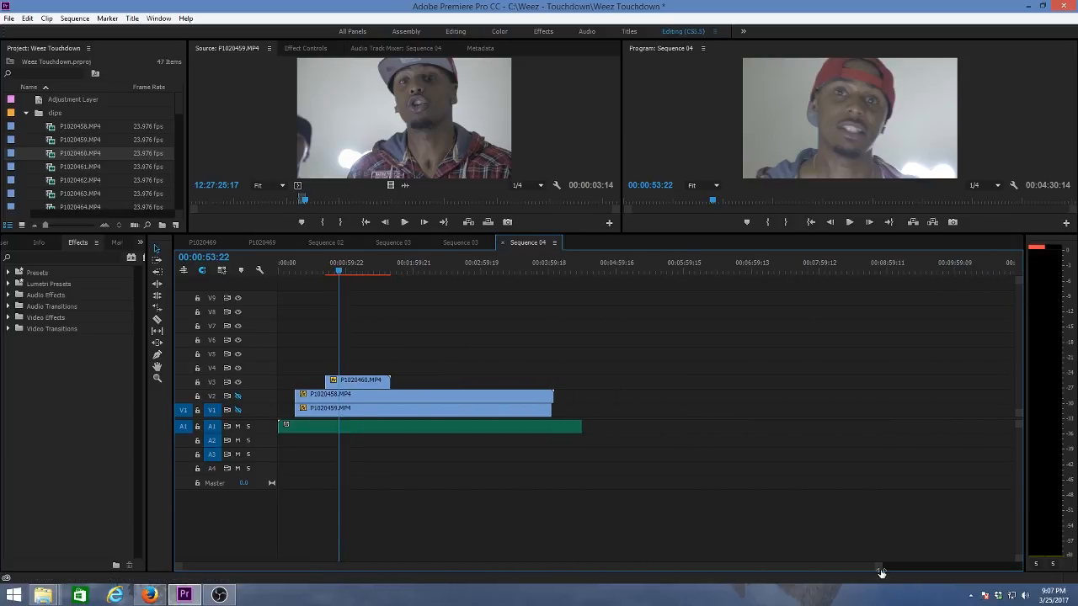
drag(881, 573, 1042, 581)
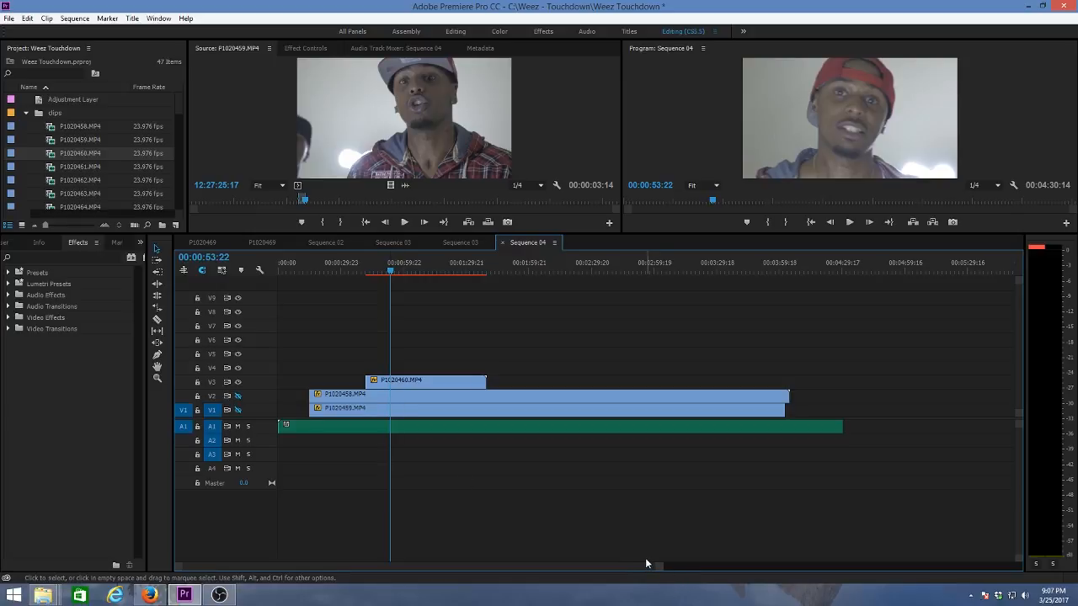
drag(662, 569, 509, 569)
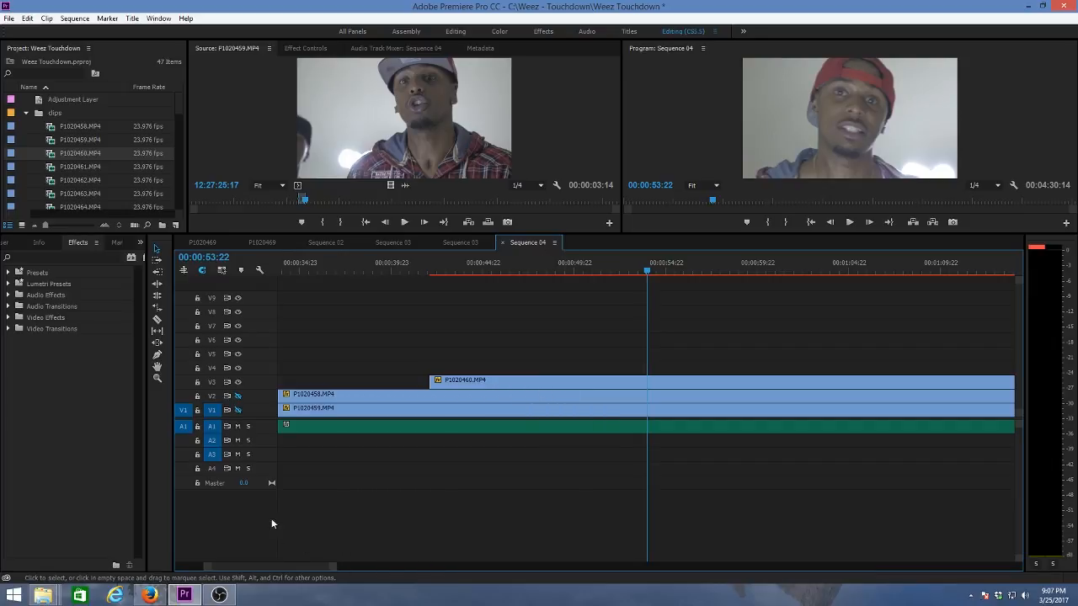
Activate the Razor tool and play P1020460.MP4 from 00:00:42:06 to find the first cut point
click(429, 267)
drag(428, 268, 433, 268)
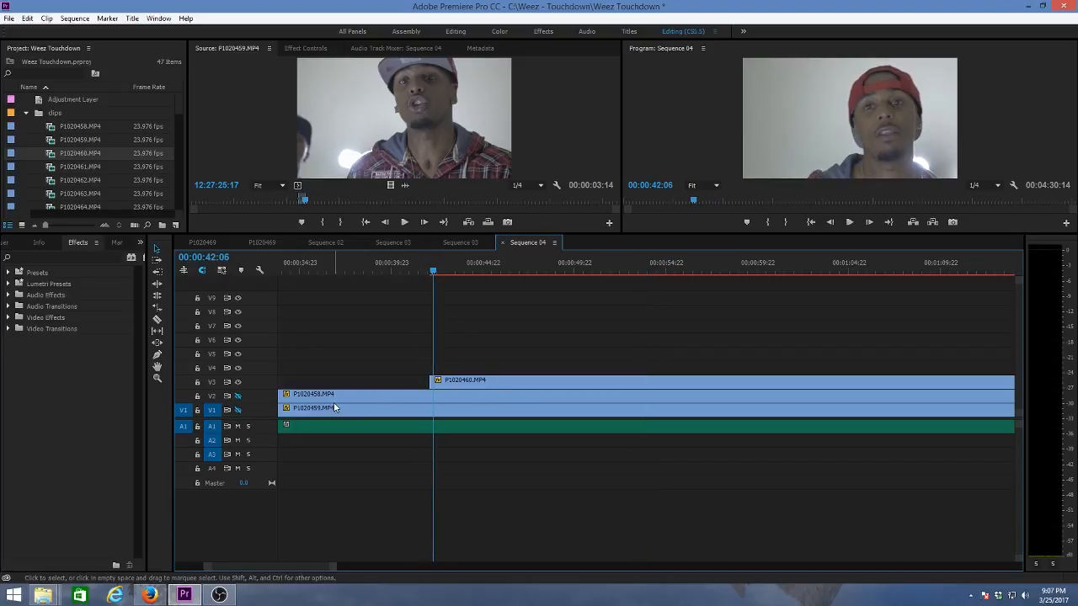
click(158, 321)
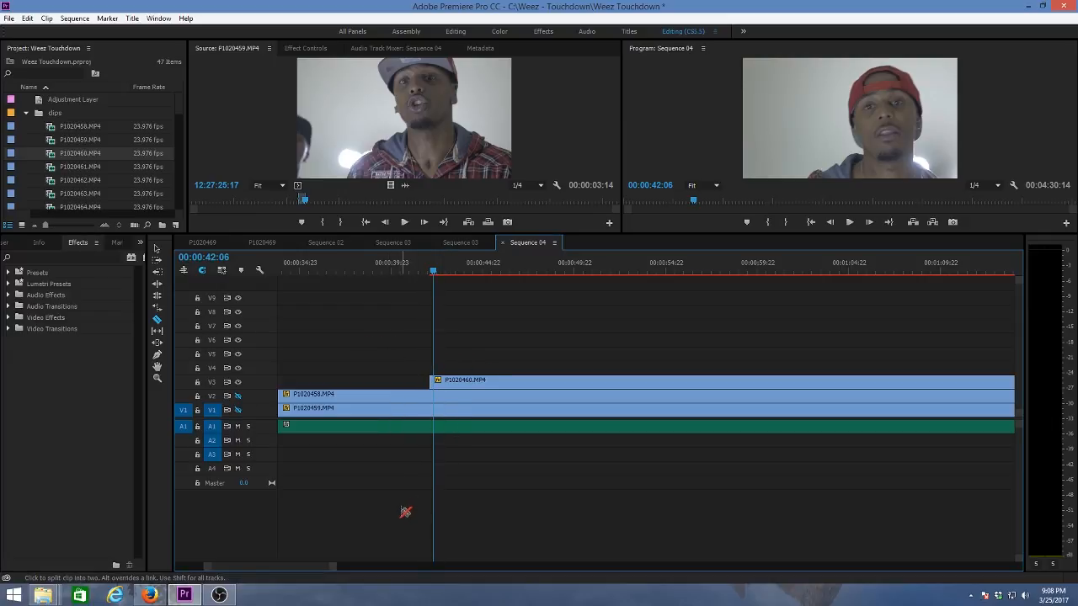
drag(334, 570, 355, 570)
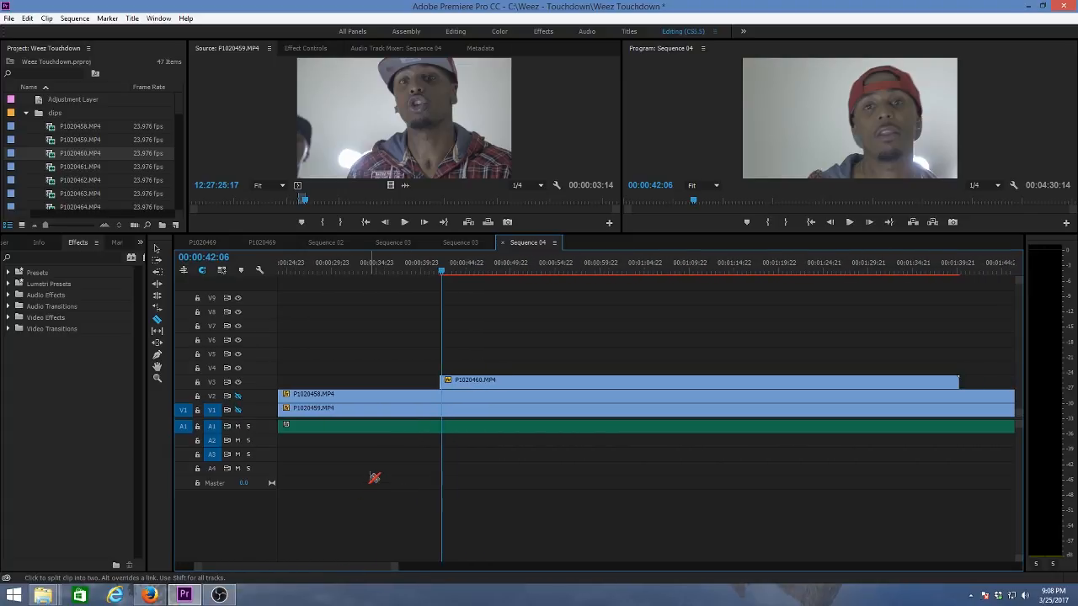
key(space)
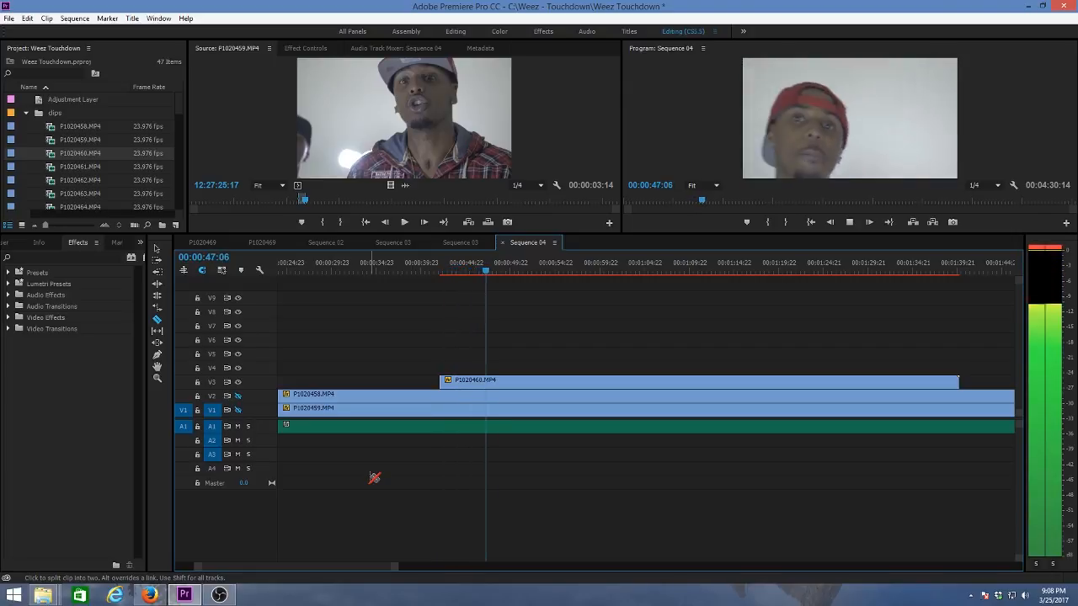
key(space)
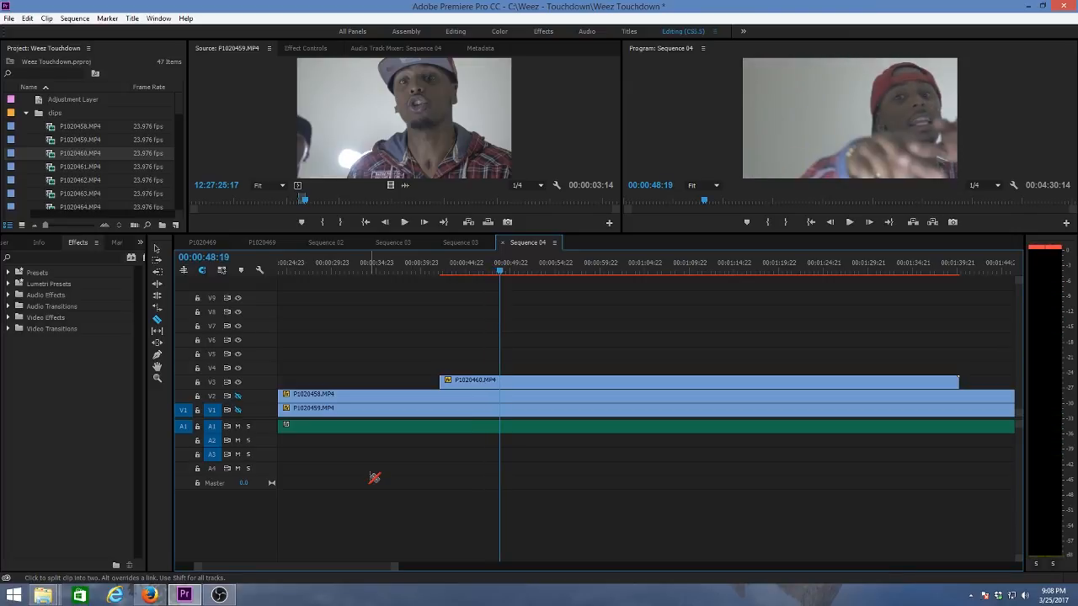
Replay the passage from about 00:00:46:17 and split P1020460.MP4 on V3 at 00:00:48:19
click(491, 270)
key(space)
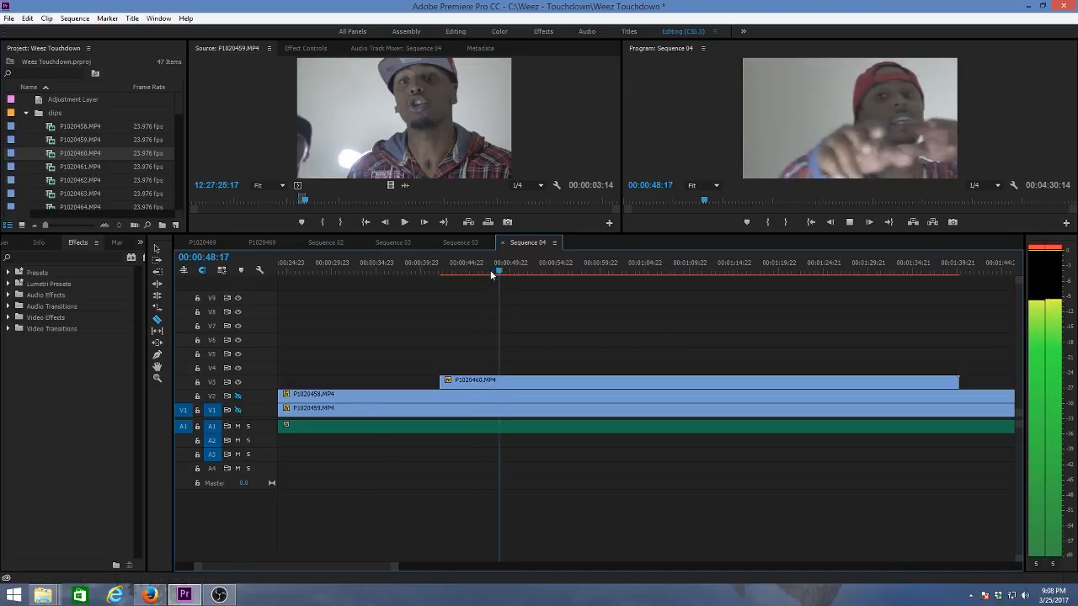
key(space)
click(481, 268)
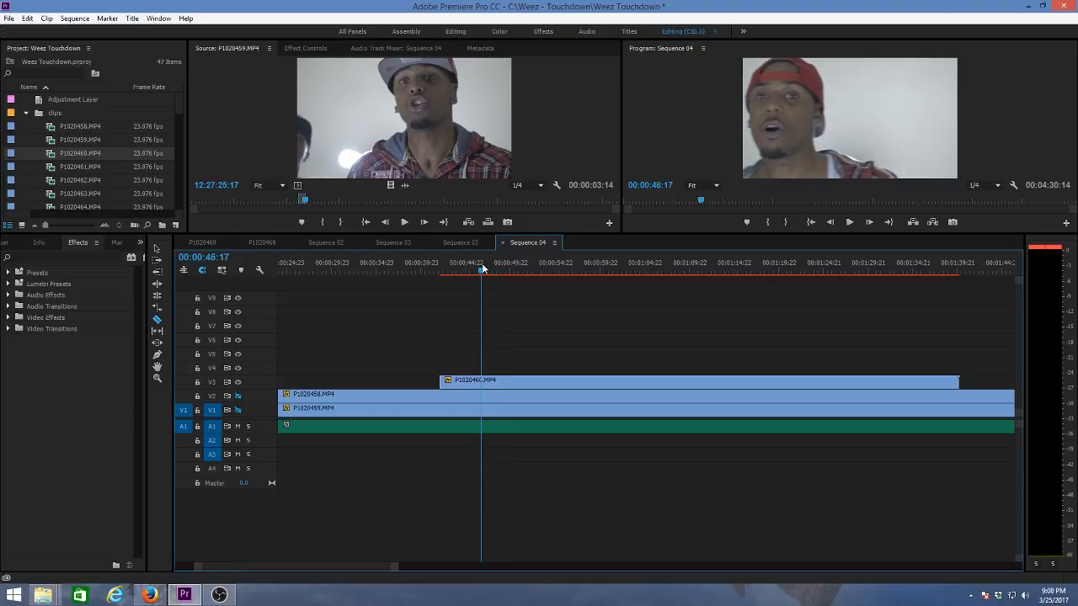
key(space)
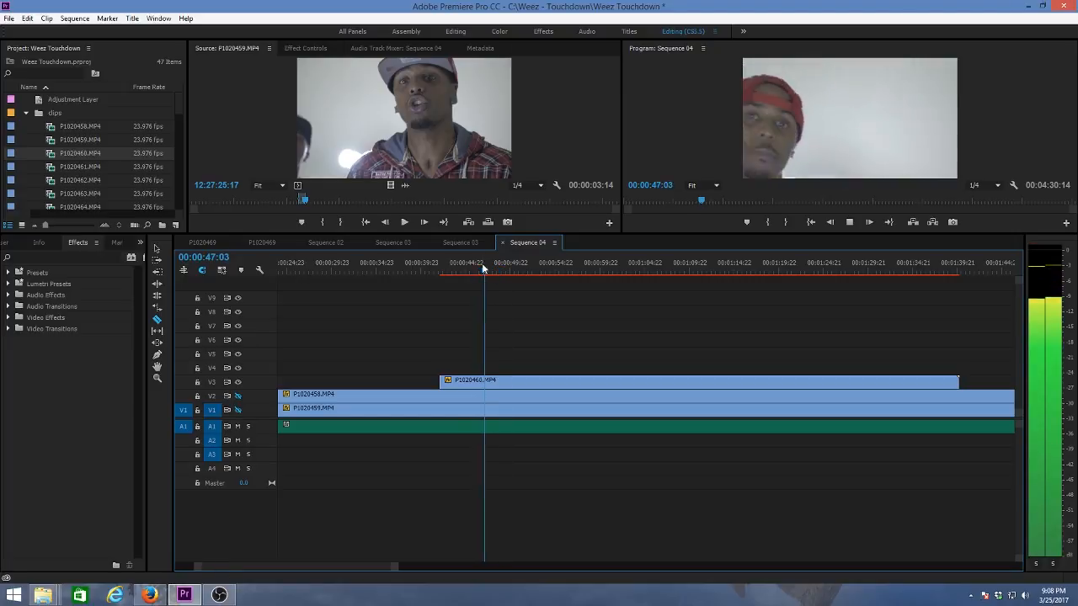
key(space)
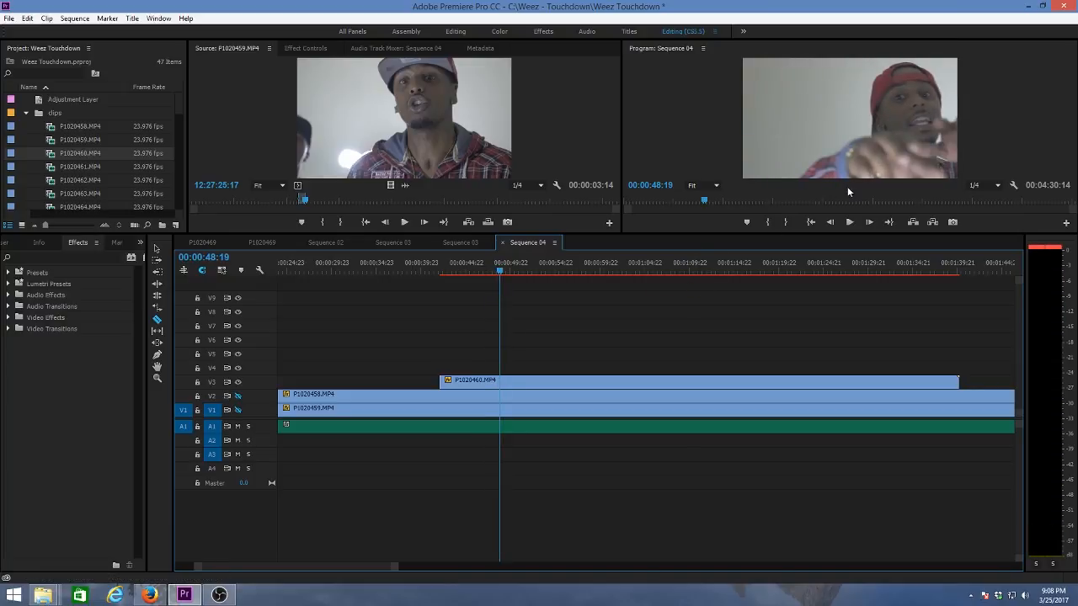
click(503, 381)
Delete the piece of P1020460.MP4 on V3 that lies before 00:00:48:19
key(v)
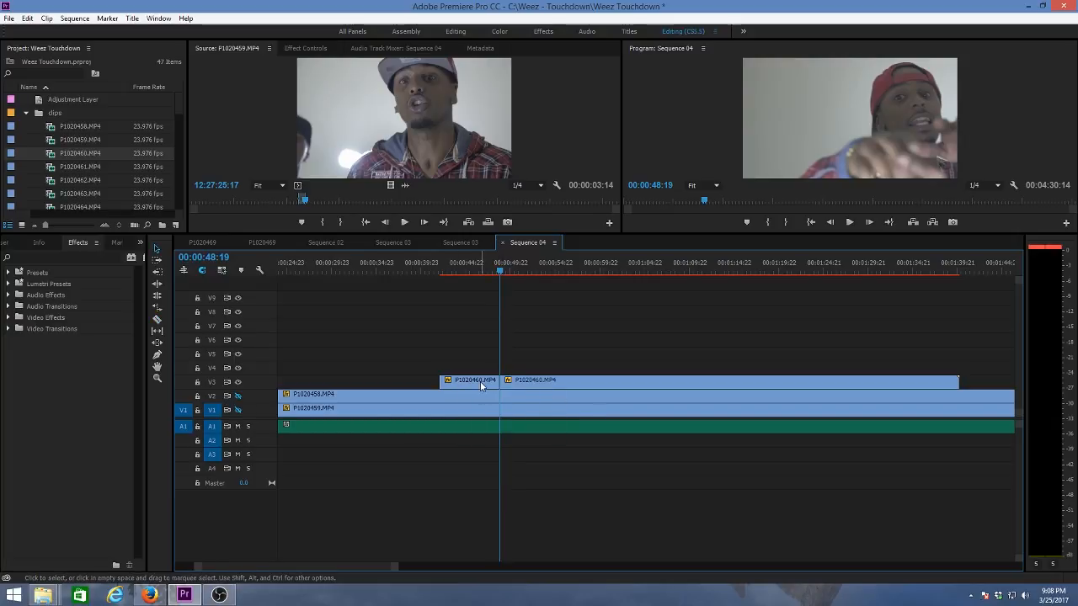
click(481, 384)
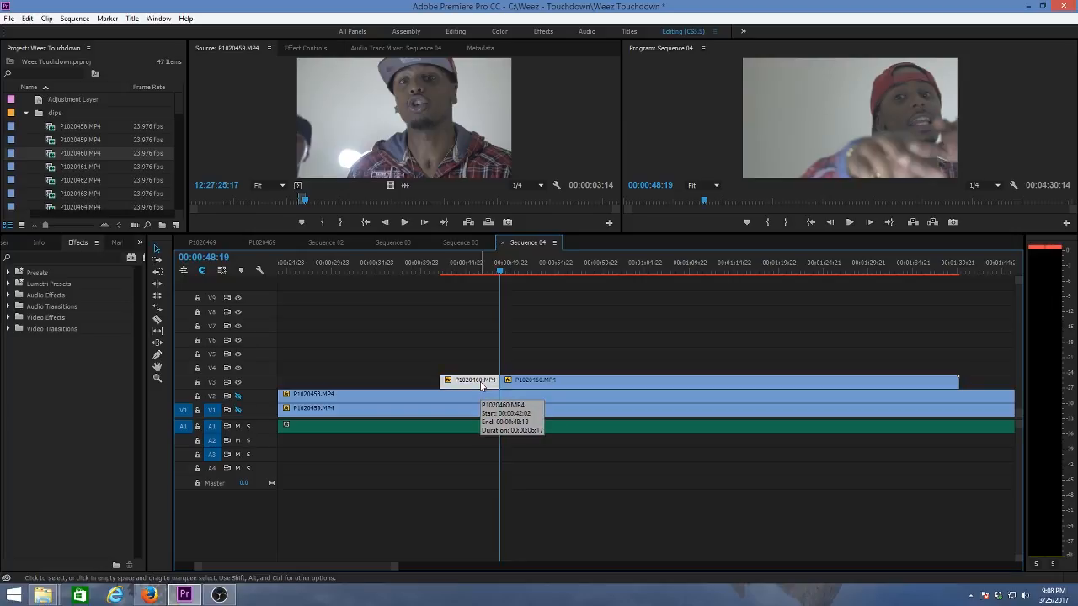
key(Delete)
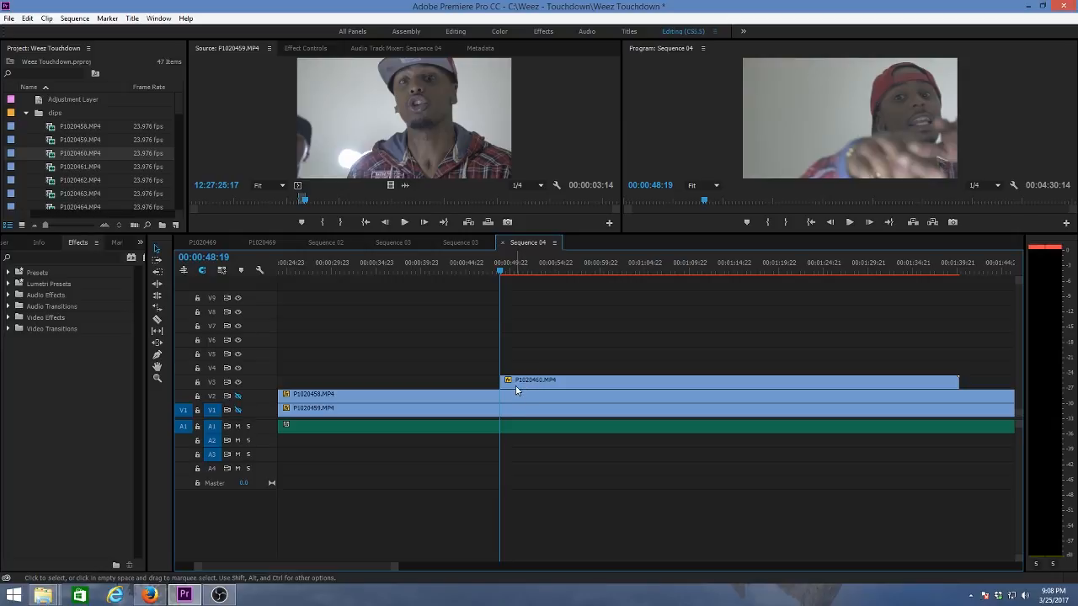
Play on to 00:00:51:03 and split P1020460.MP4 on V3 there with the Razor
drag(364, 562, 372, 563)
key(space)
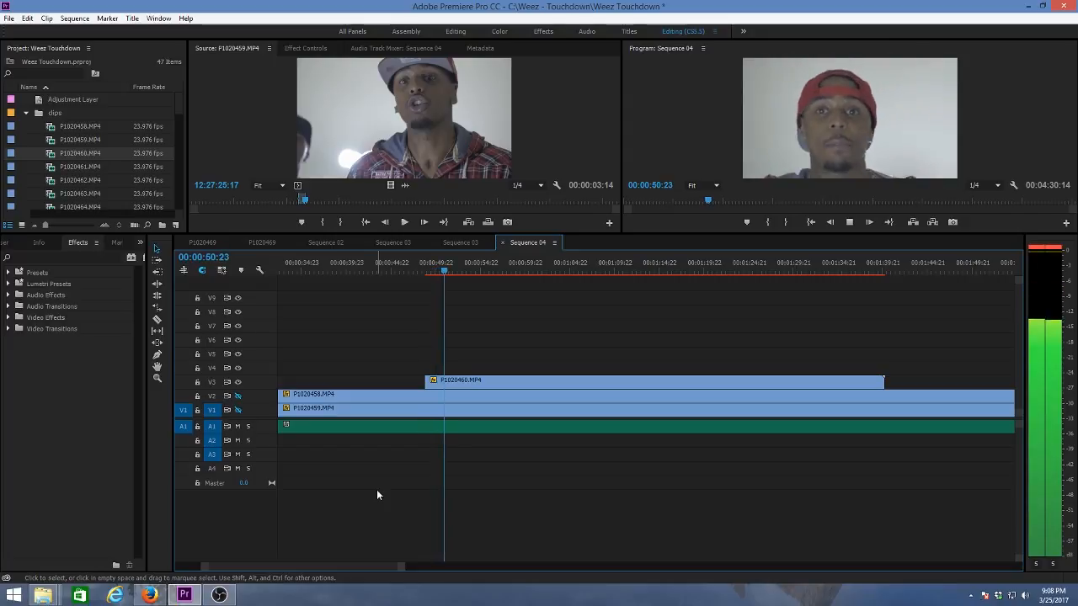
key(space)
key(c)
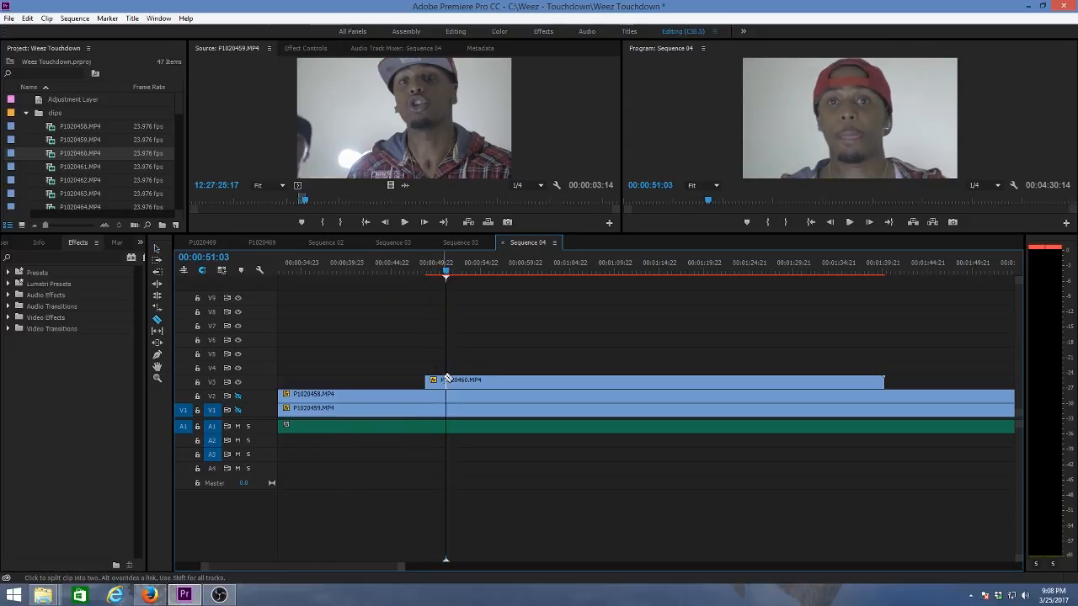
click(447, 381)
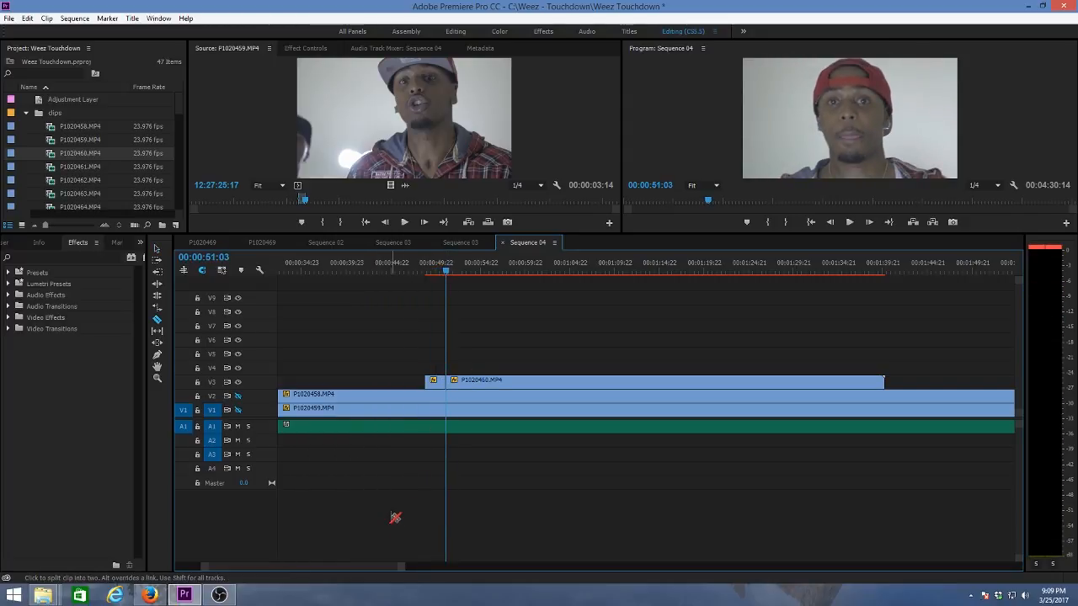
Play P1020460.MP4 onward, replay the passage to find the cut point, and split the clip on V3 at 00:00:55:16
key(space)
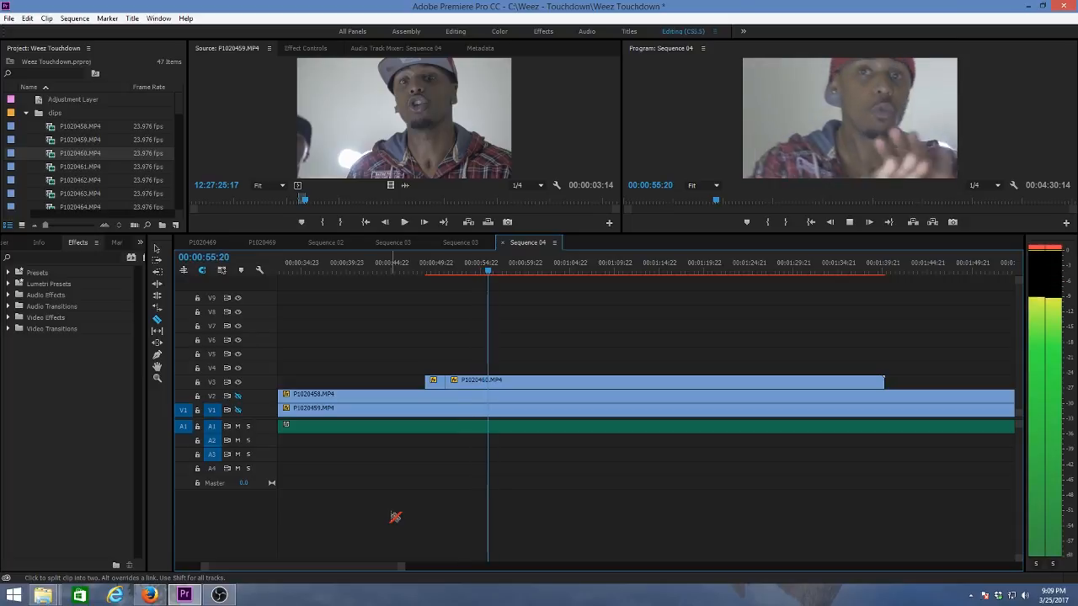
key(space)
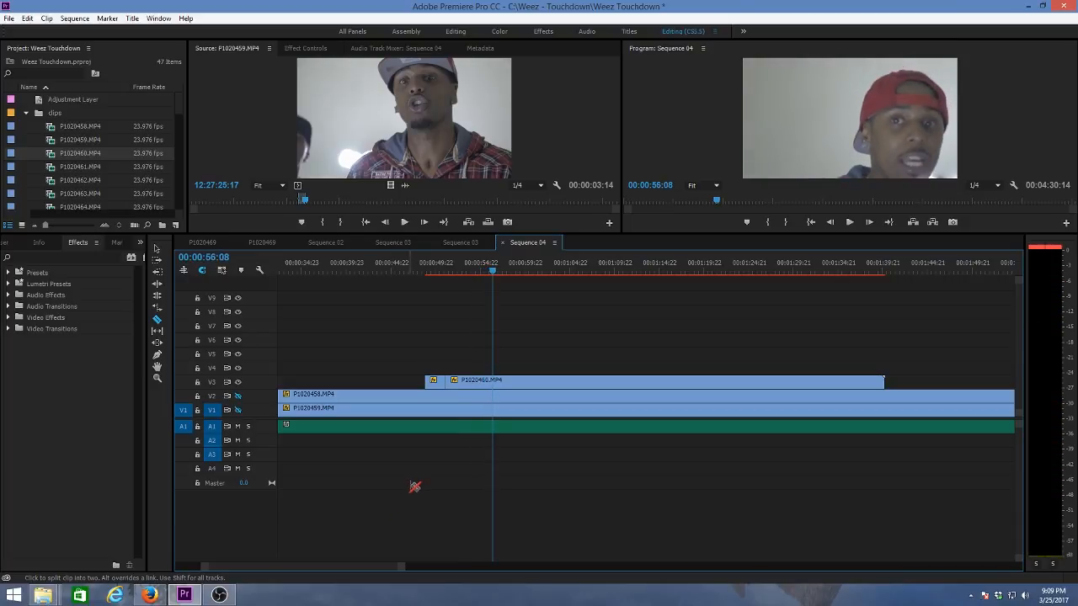
click(479, 268)
key(space)
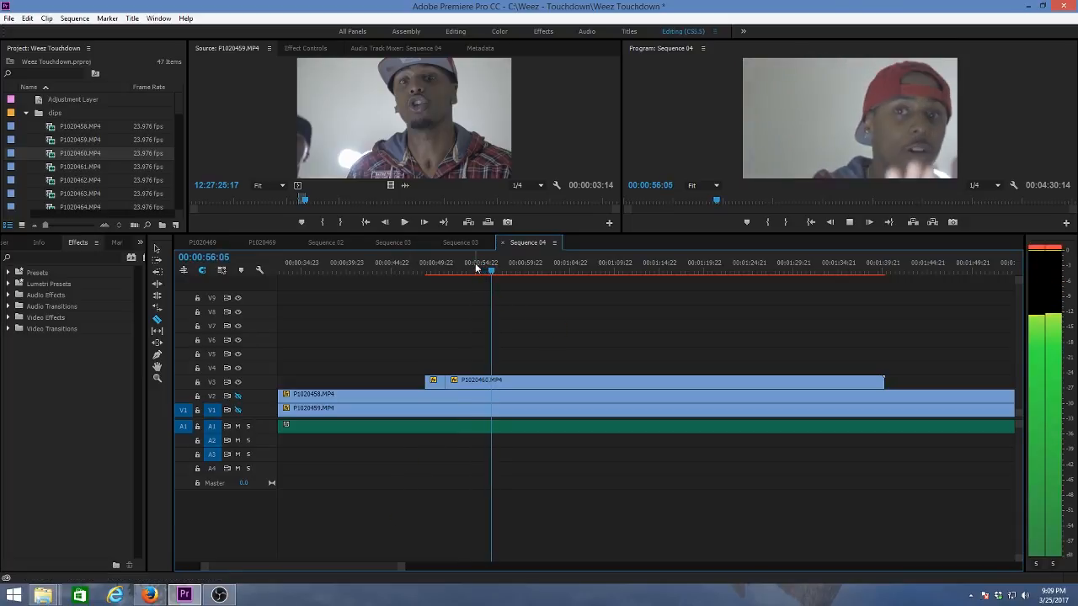
key(space)
click(468, 269)
key(space)
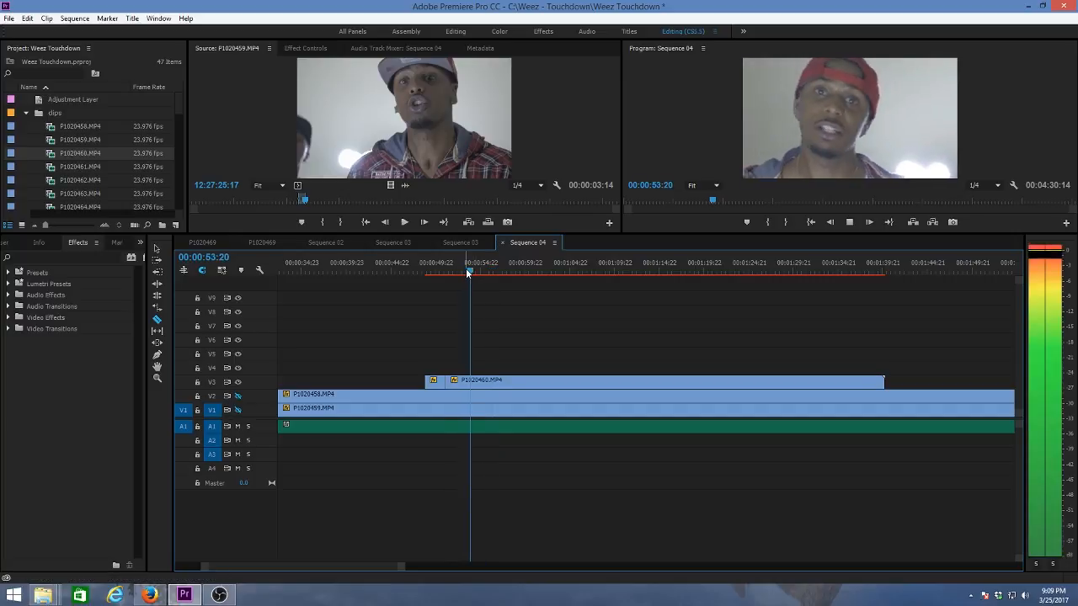
key(space)
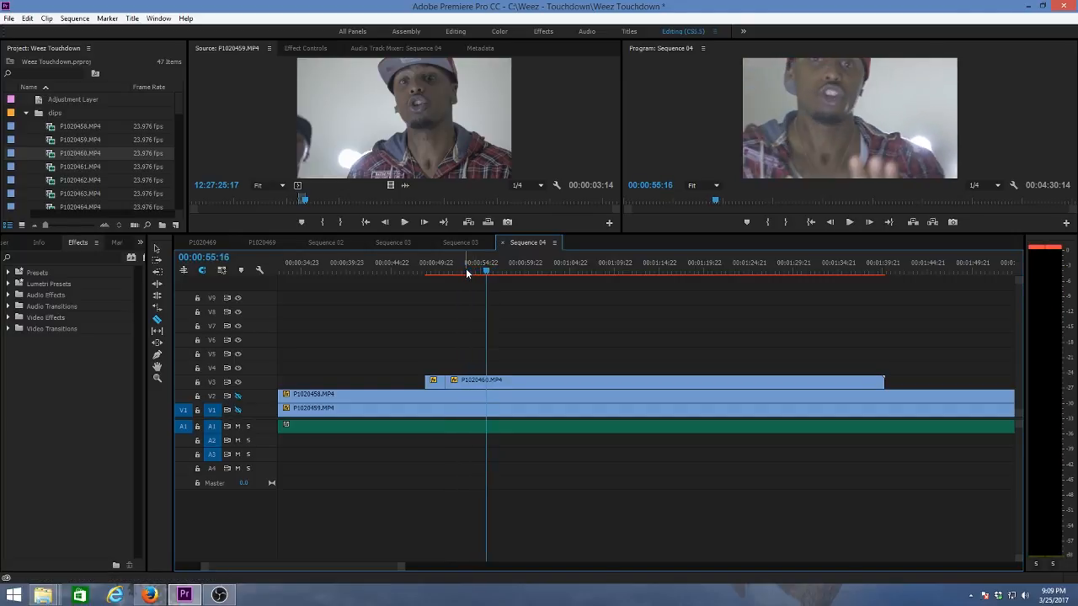
click(491, 379)
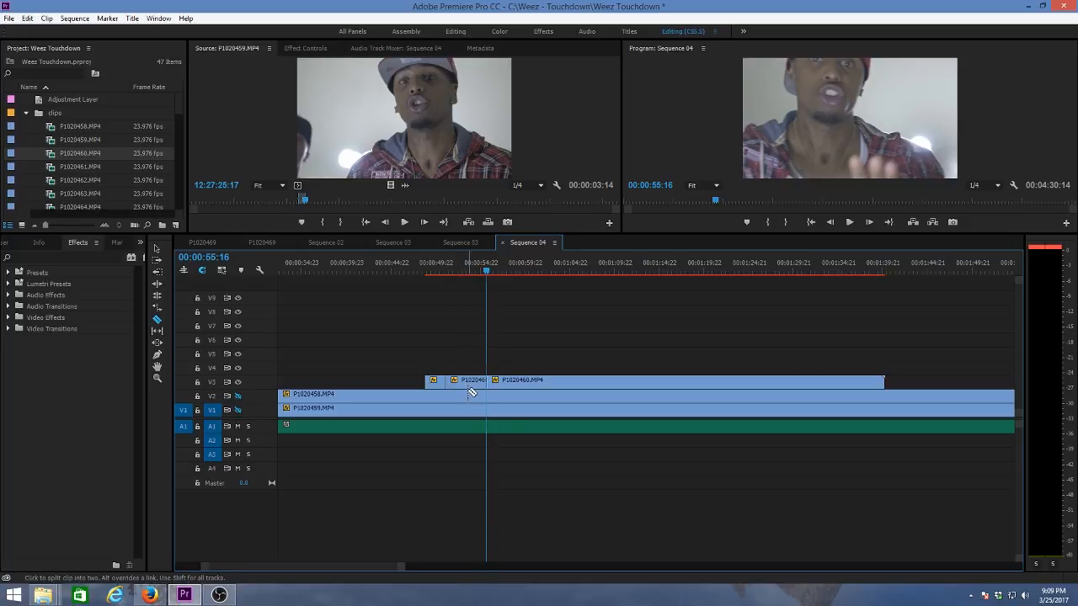
Delete the piece of P1020460.MP4 on V3 between 00:00:51:03 and 00:00:55:16
key(v)
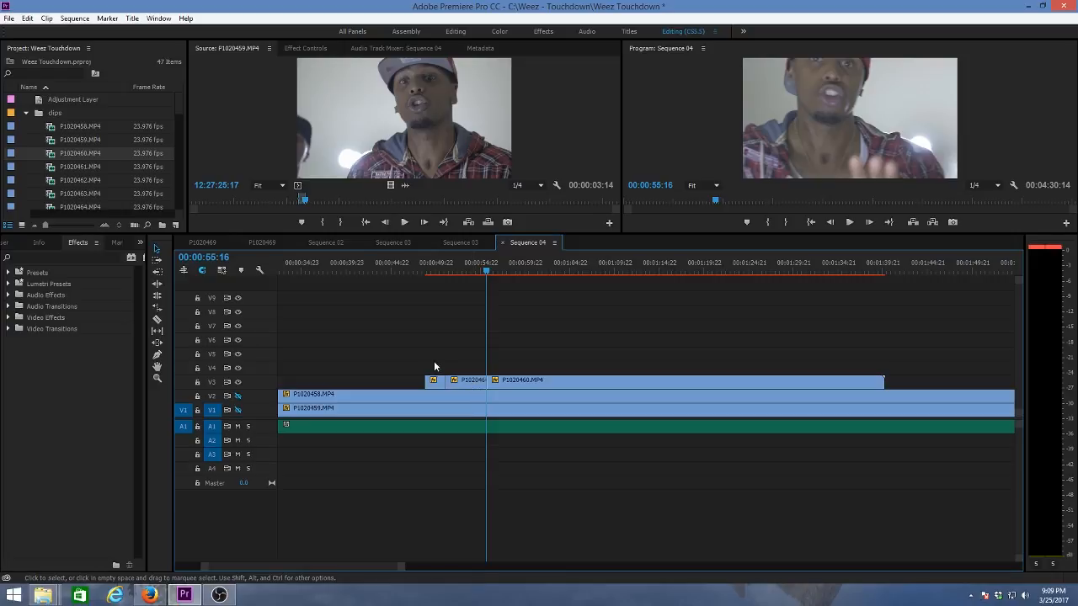
click(472, 385)
key(Delete)
Review the passage after the gap and split P1020460.MP4 on V3 at 00:00:58:16 with the Razor
key(space)
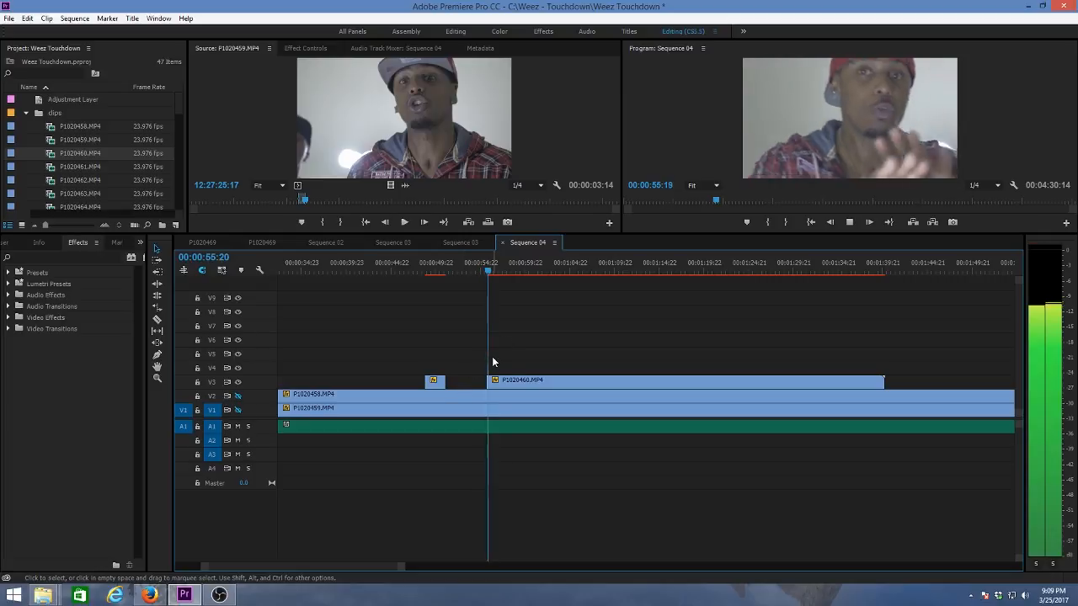
key(space)
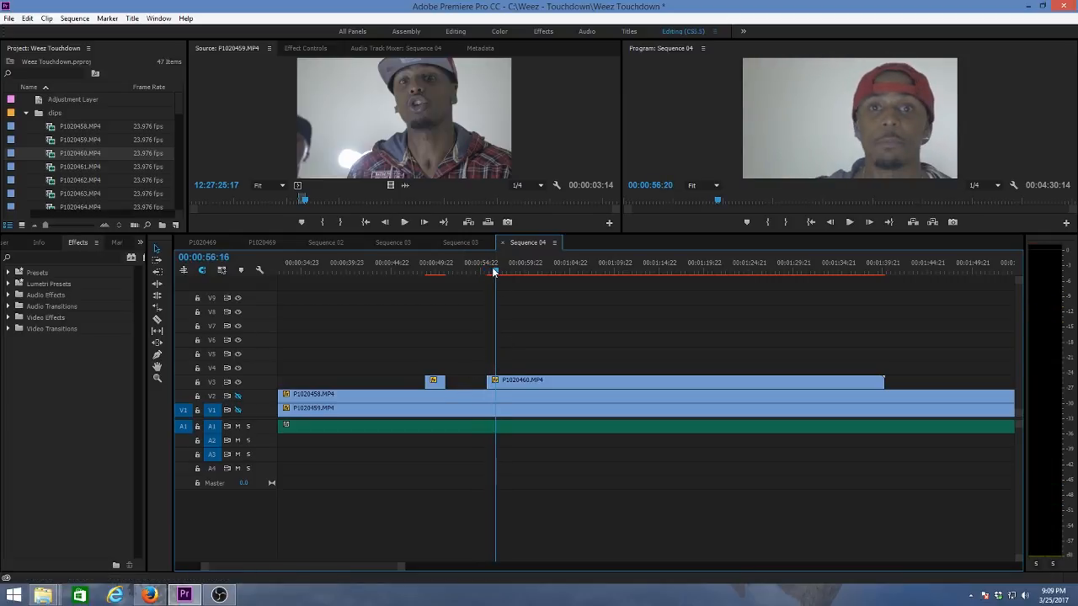
drag(496, 271, 484, 271)
key(space)
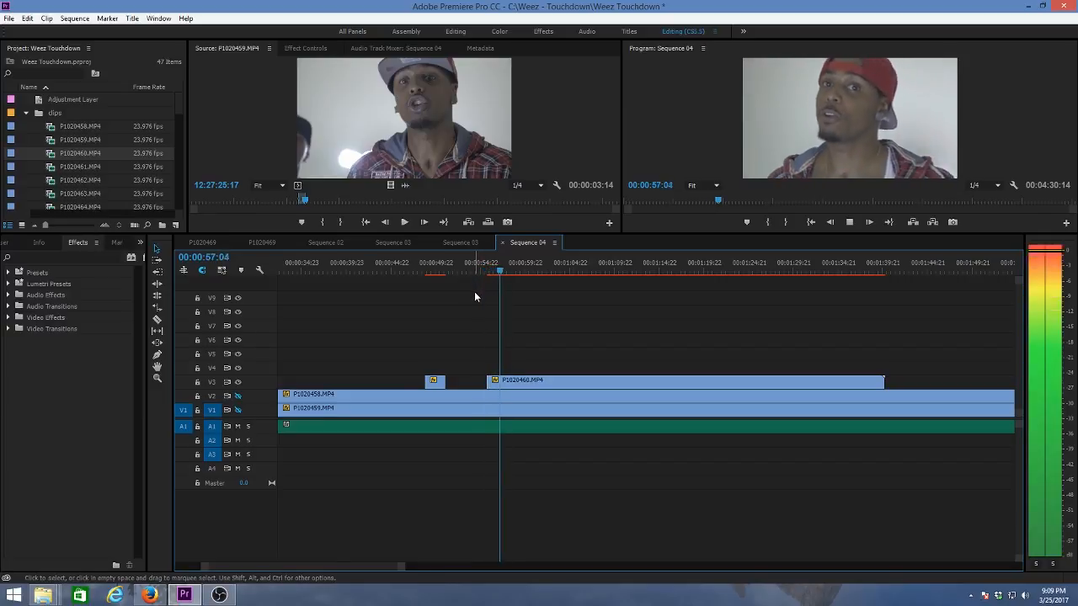
key(space)
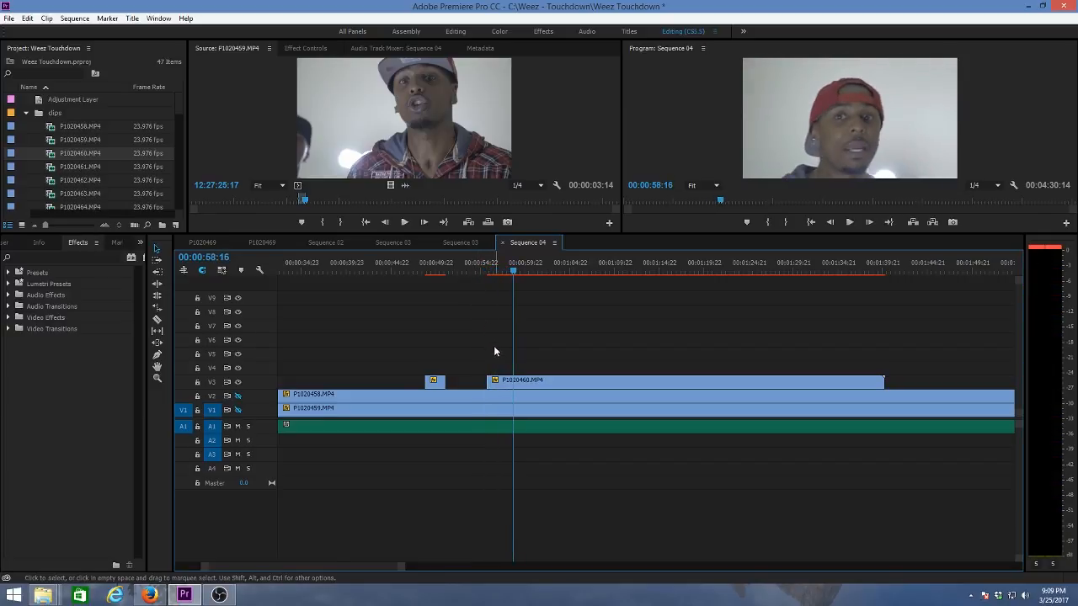
key(c)
click(515, 382)
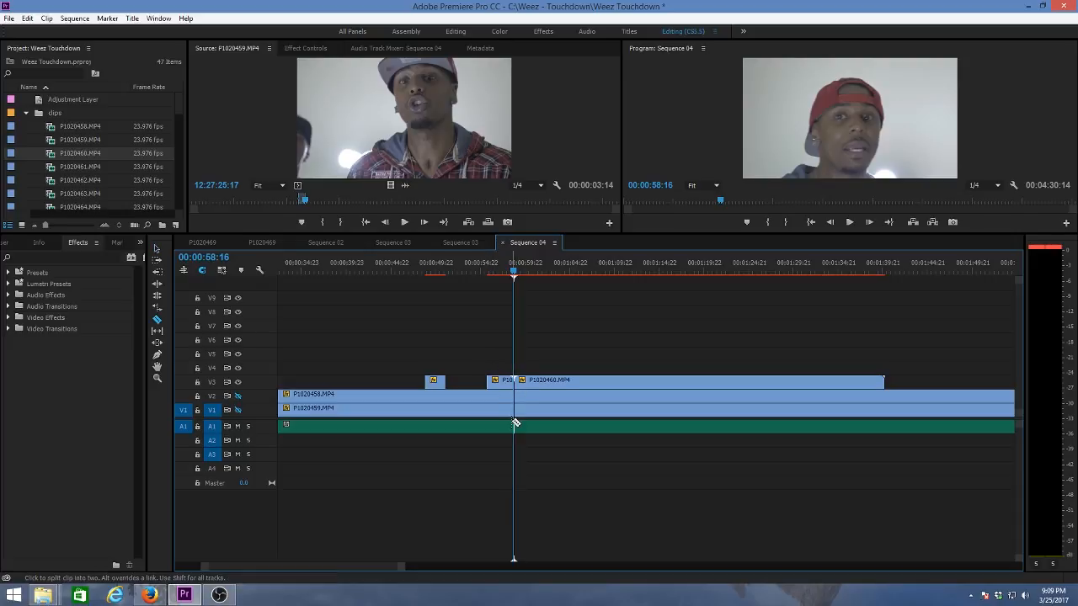
Split P1020460.MP4 on V3 at 00:01:00:01 and delete the short piece between 00:00:58:16 and that cut
key(space)
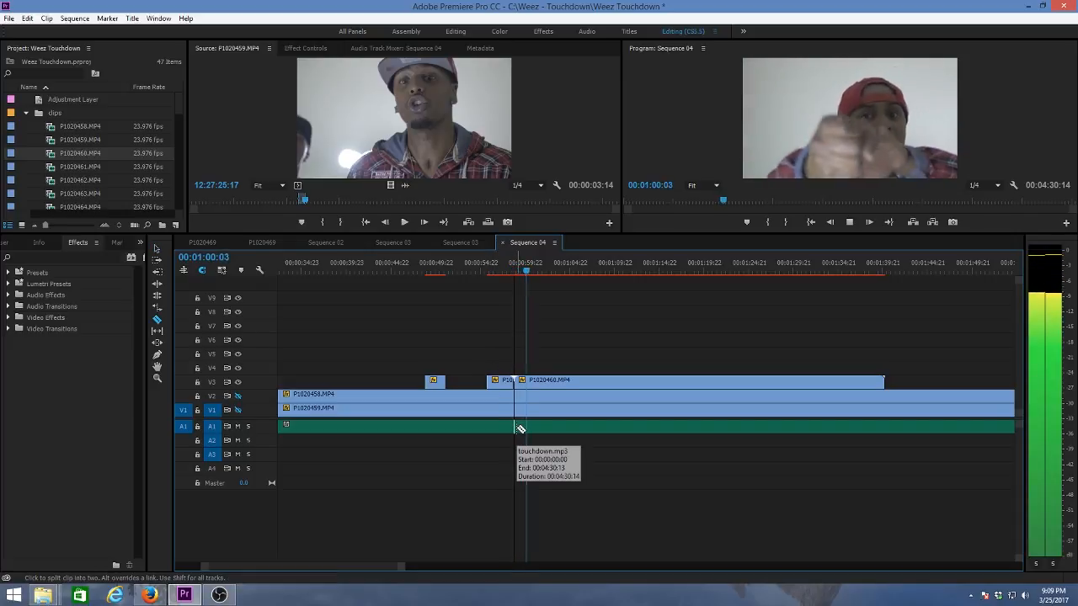
click(518, 263)
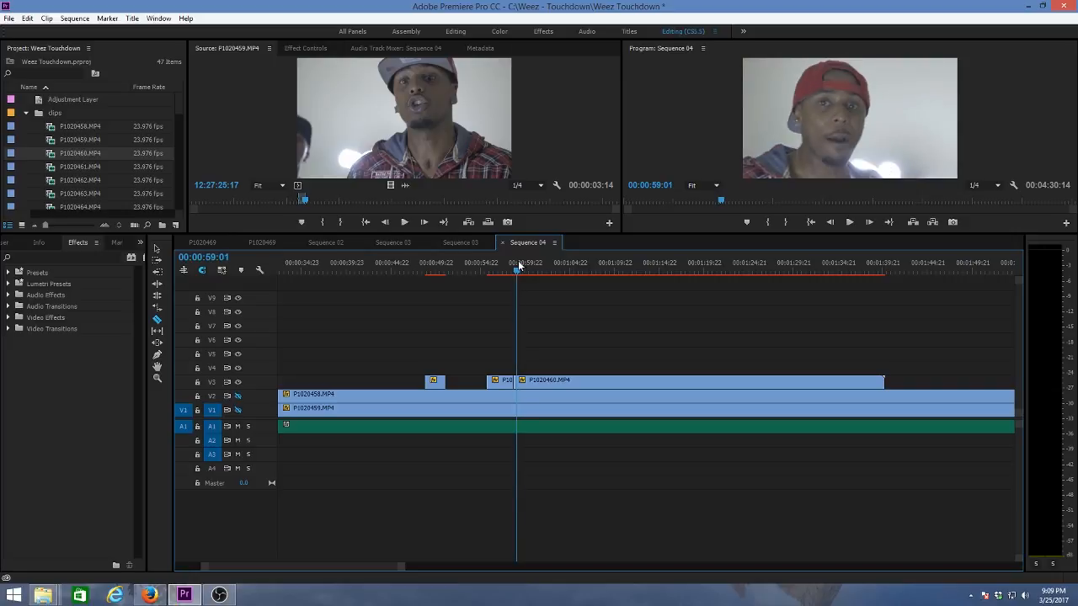
key(space)
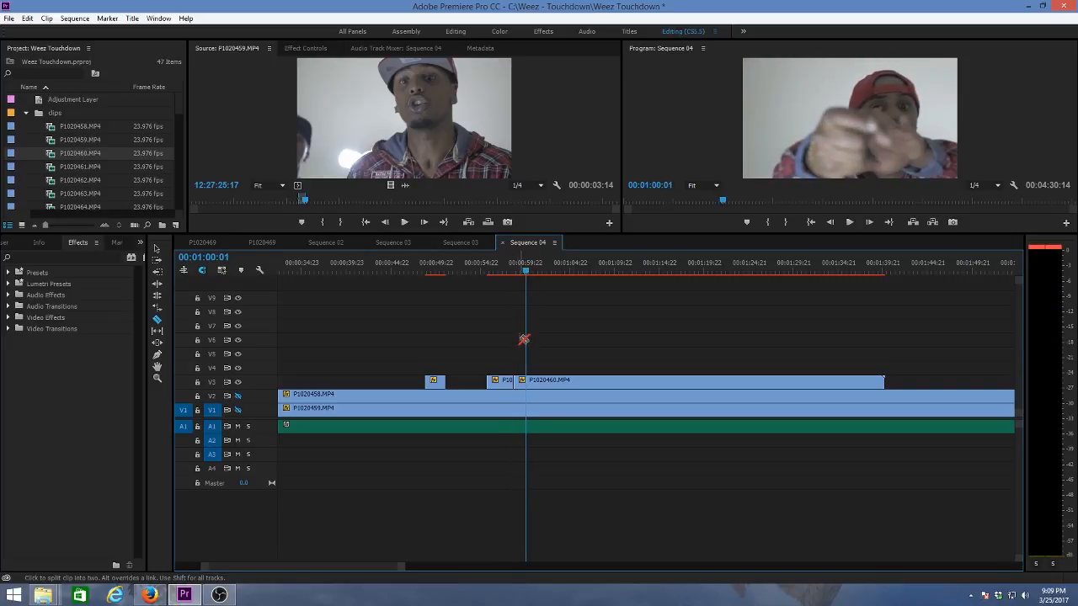
click(527, 382)
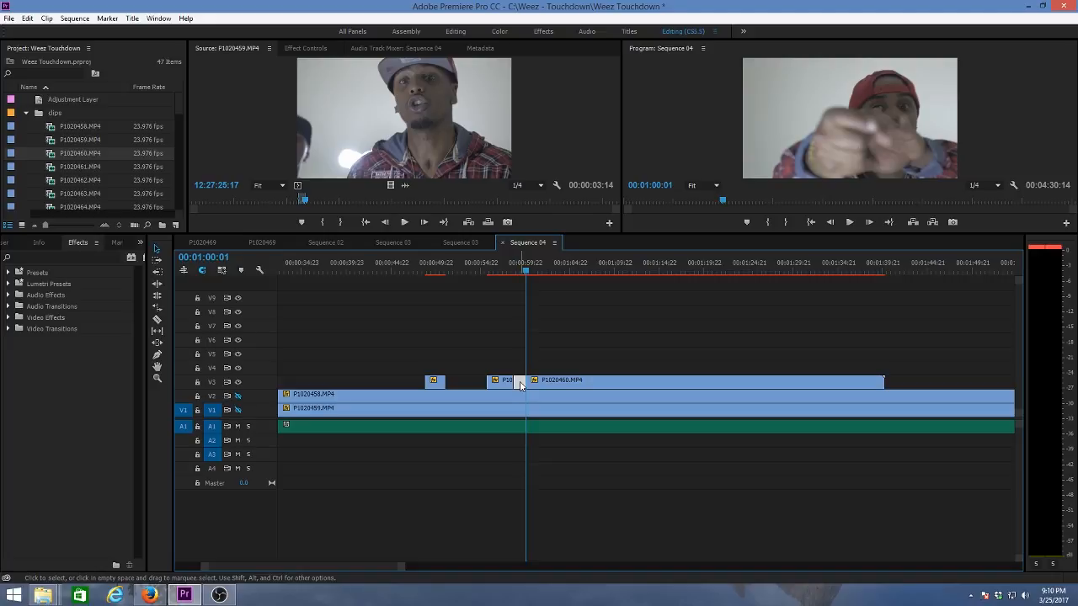
key(Delete)
Play on to 00:01:01:16 and split P1020460.MP4 on V3 there with the Razor
key(space)
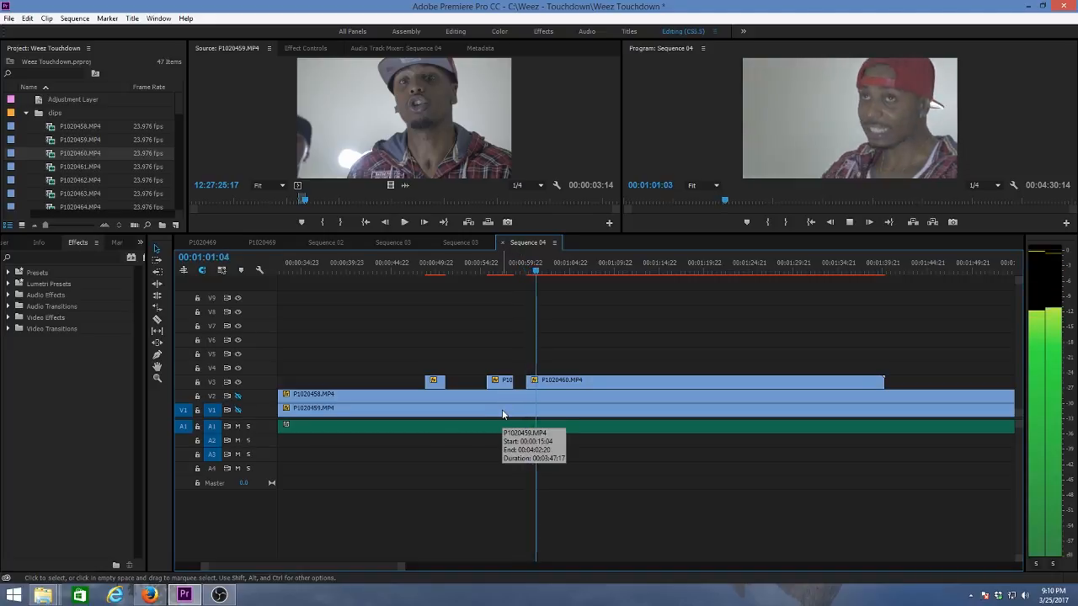
key(space)
key(c)
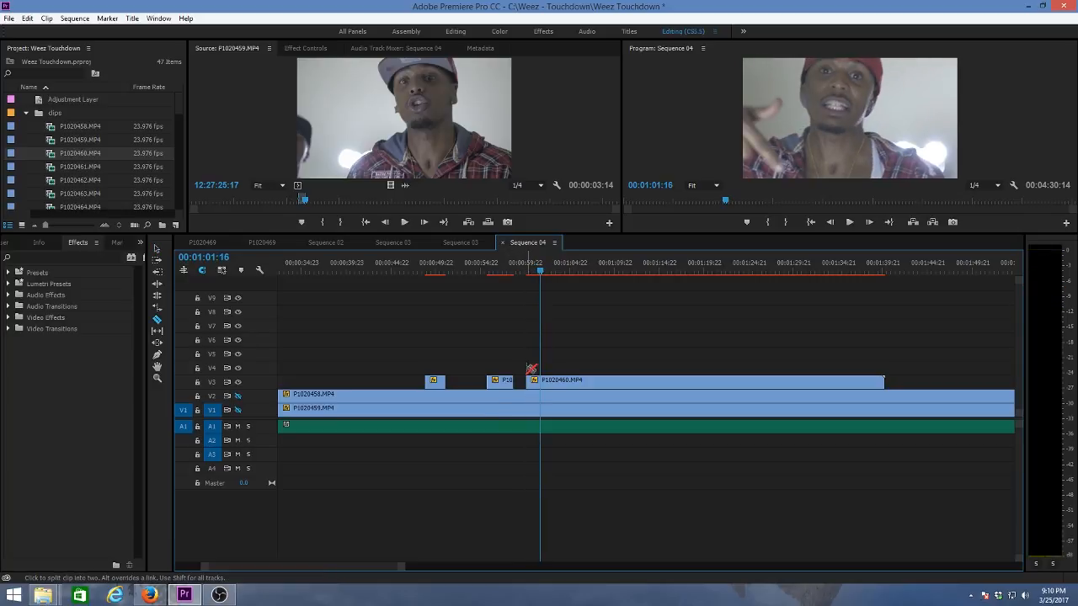
click(543, 381)
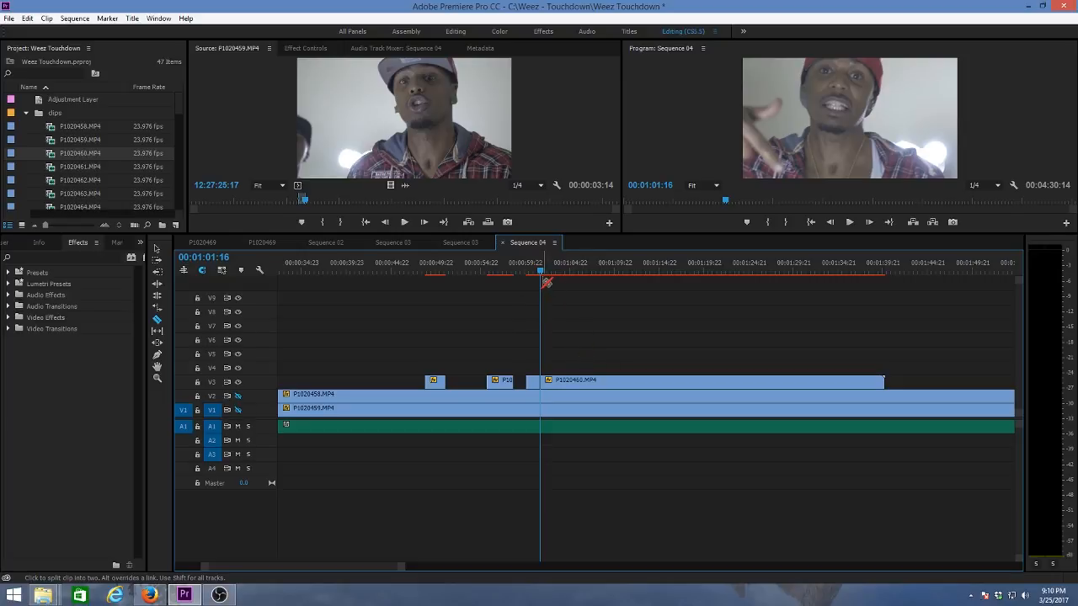
Split P1020460.MP4 on V3 at 00:01:03:19 and delete the piece between 00:01:01:16 and that cut
key(space)
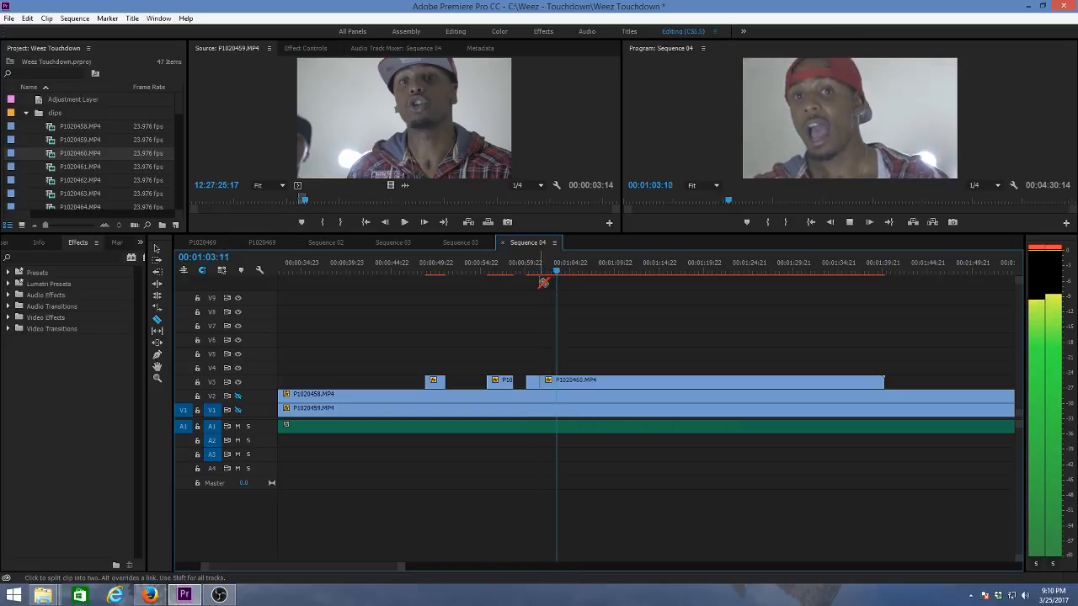
click(542, 272)
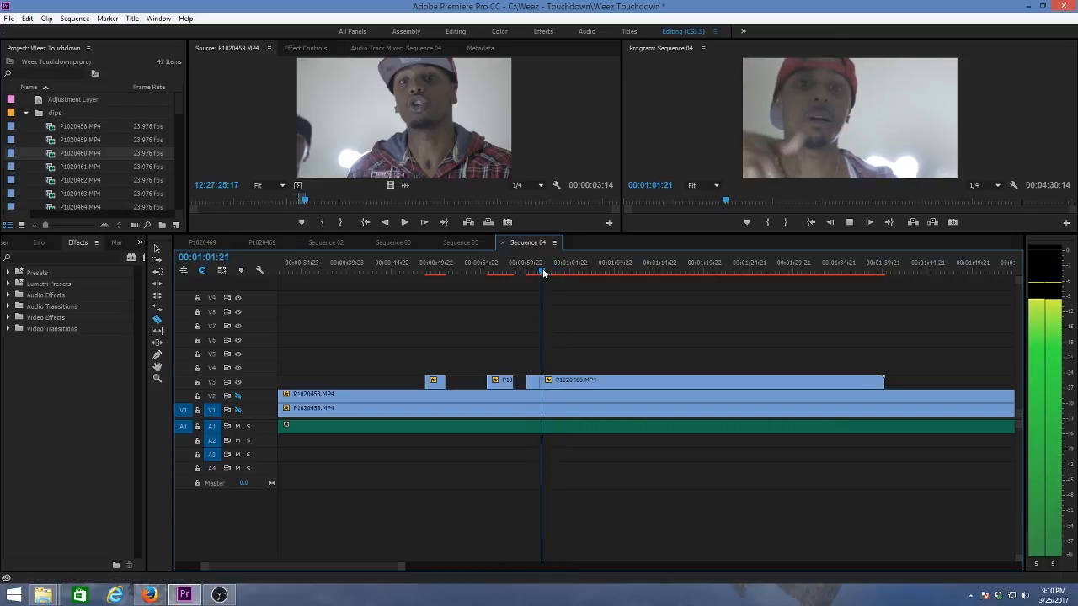
key(space)
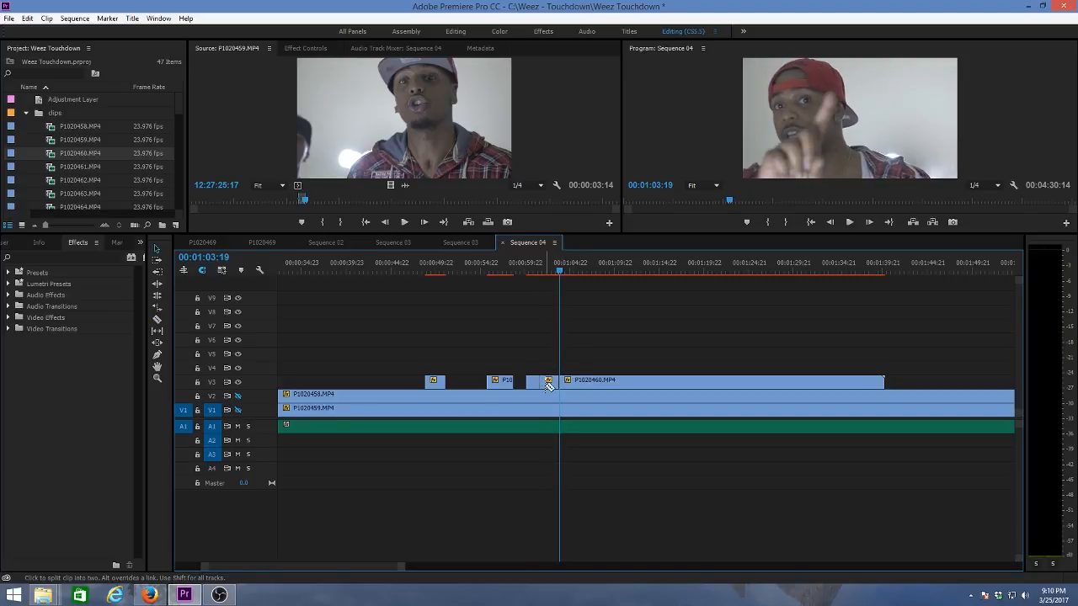
key(v)
key(Delete)
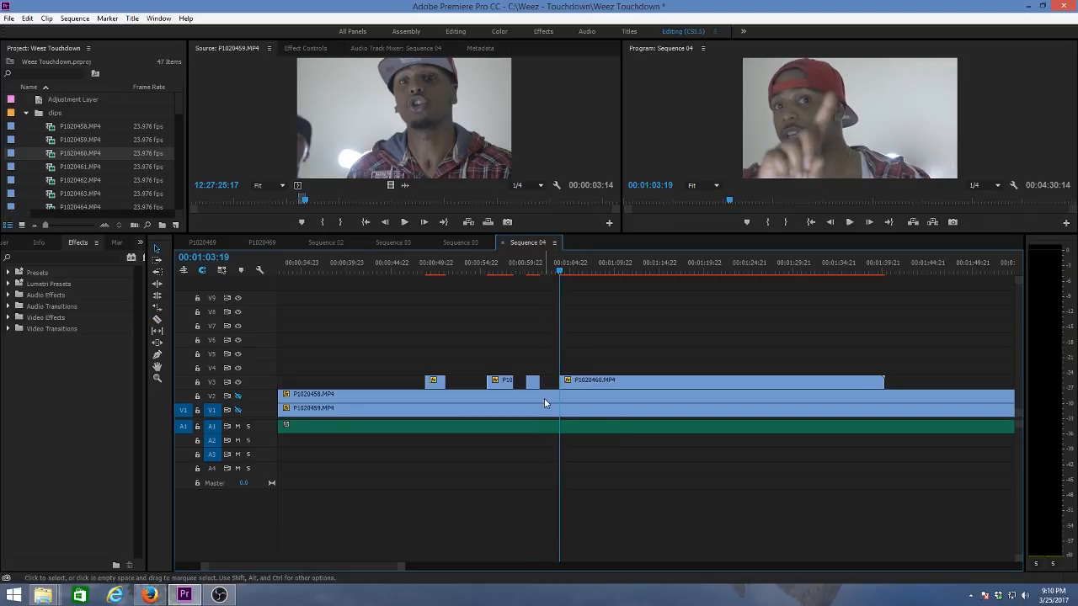
Play the remaining P1020460.MP4 clip to 00:01:06:01 and split it on V3 there
drag(552, 266, 558, 266)
key(space)
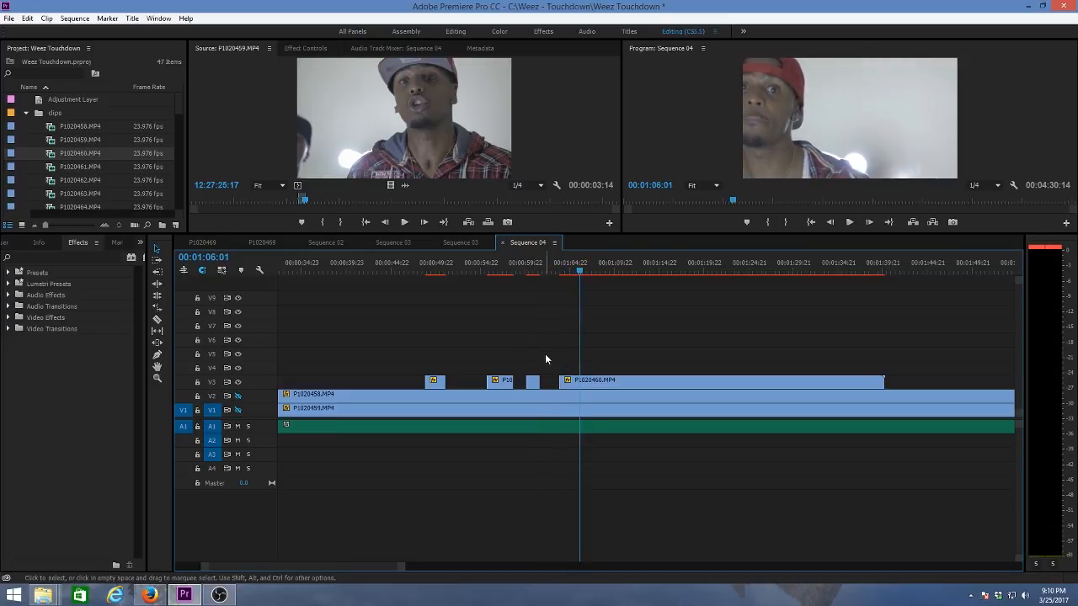
key(space)
key(ctrl+k)
Play back the cut pieces on V3 from 00:00:48:14, skip ahead to 00:00:54:04, and review the following pieces against the song
click(425, 269)
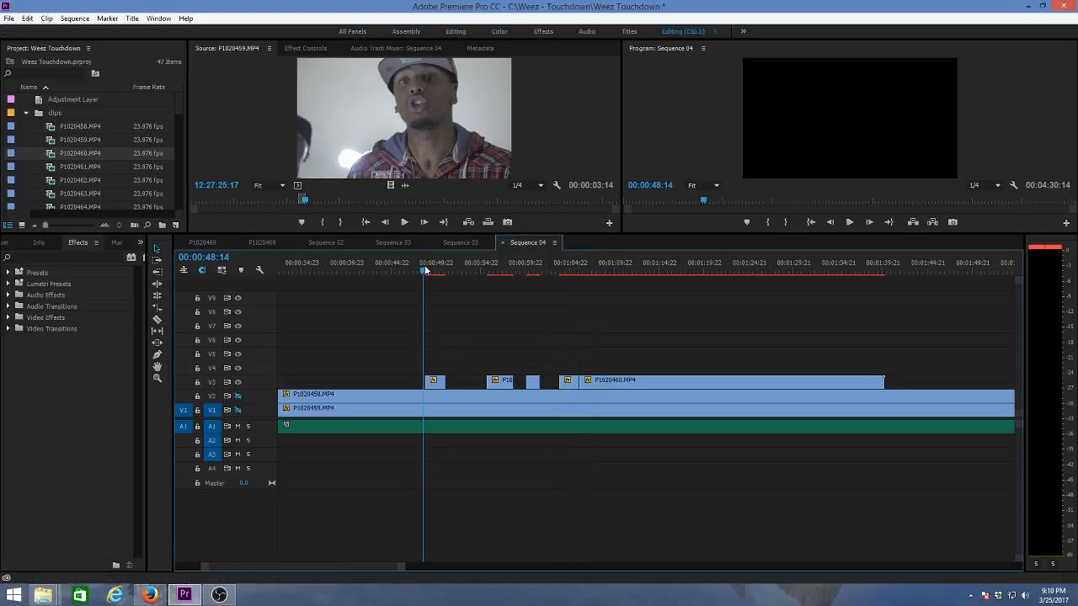
key(space)
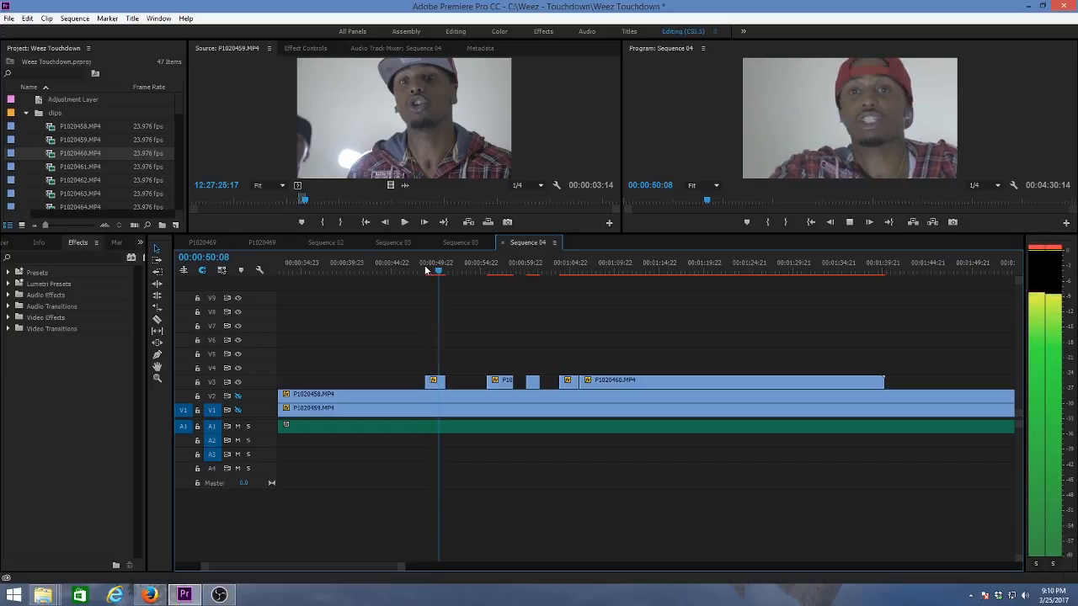
key(space)
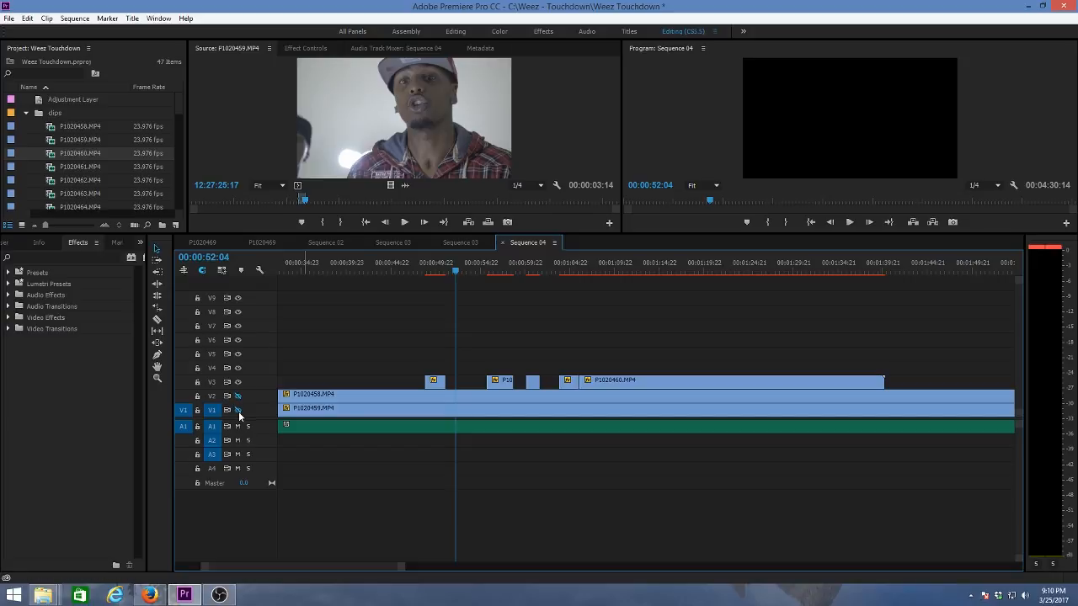
click(475, 276)
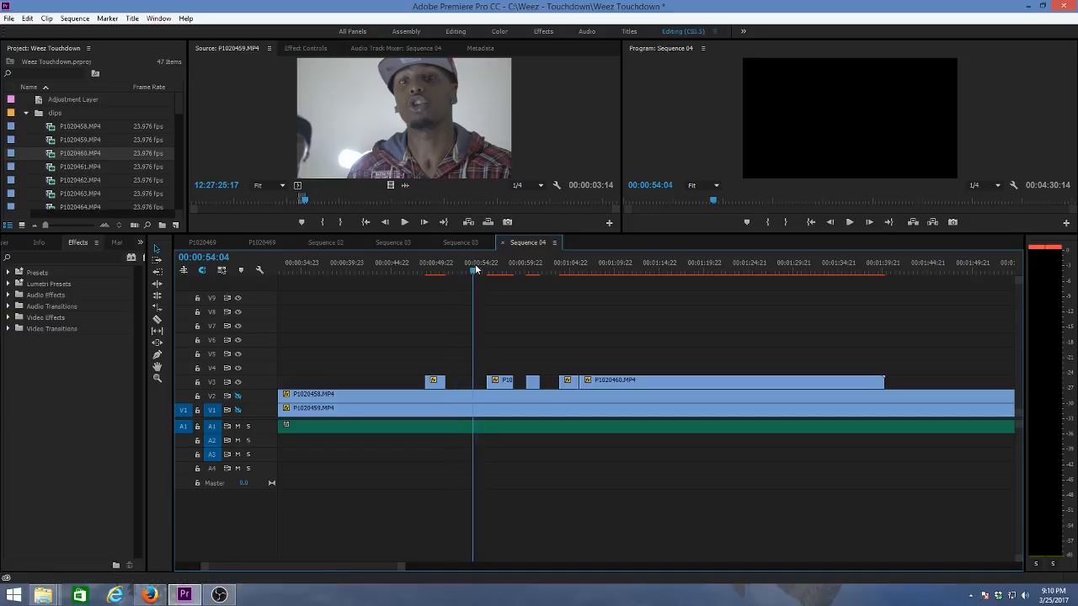
key(space)
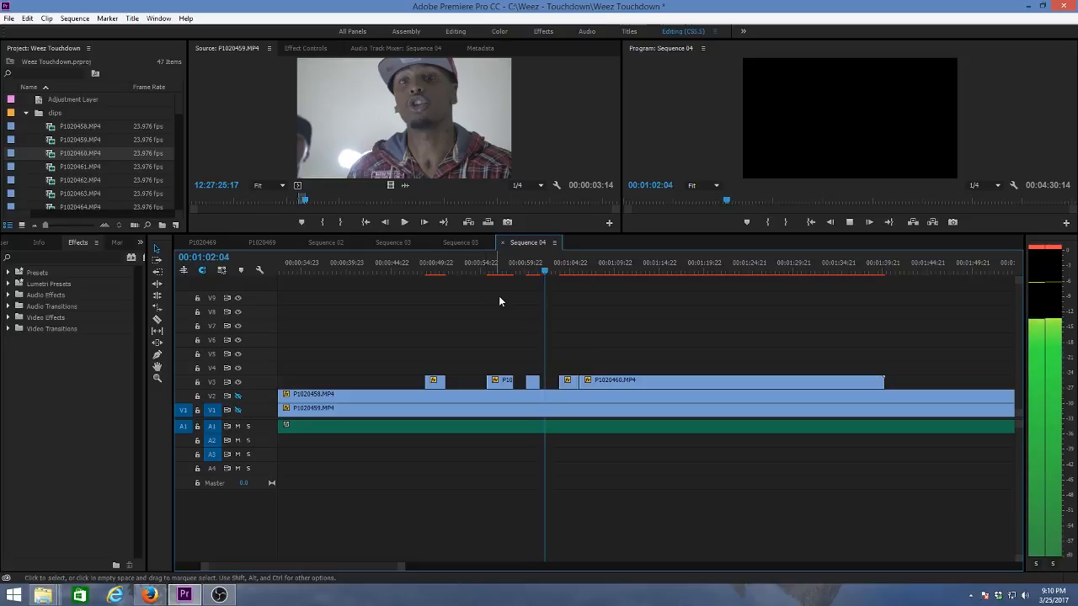
key(space)
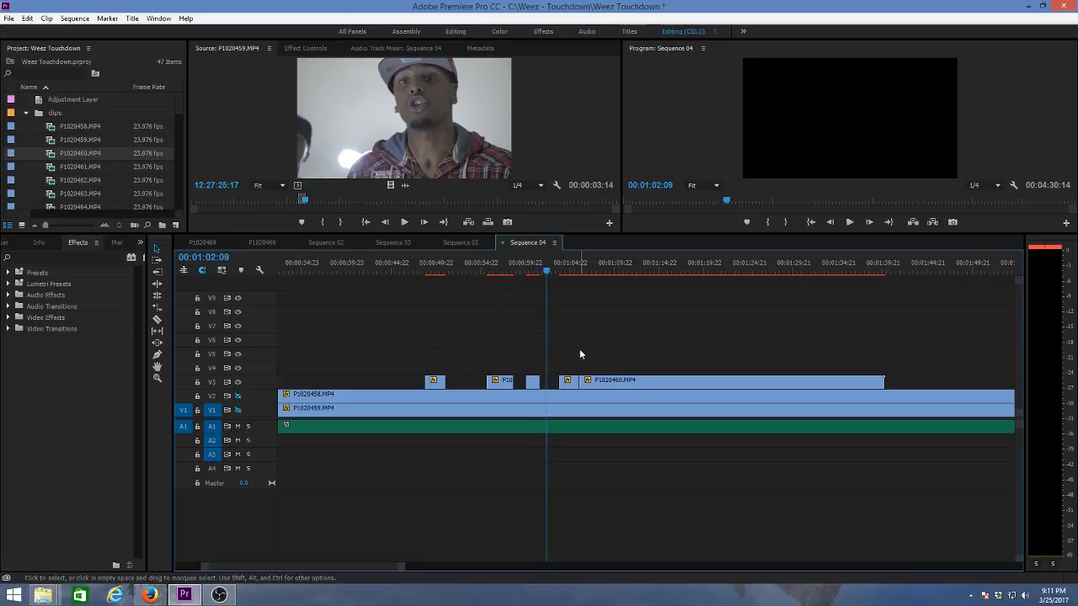
Delete the long remainder of P1020460.MP4 on V3 after 00:01:06:01
key(c)
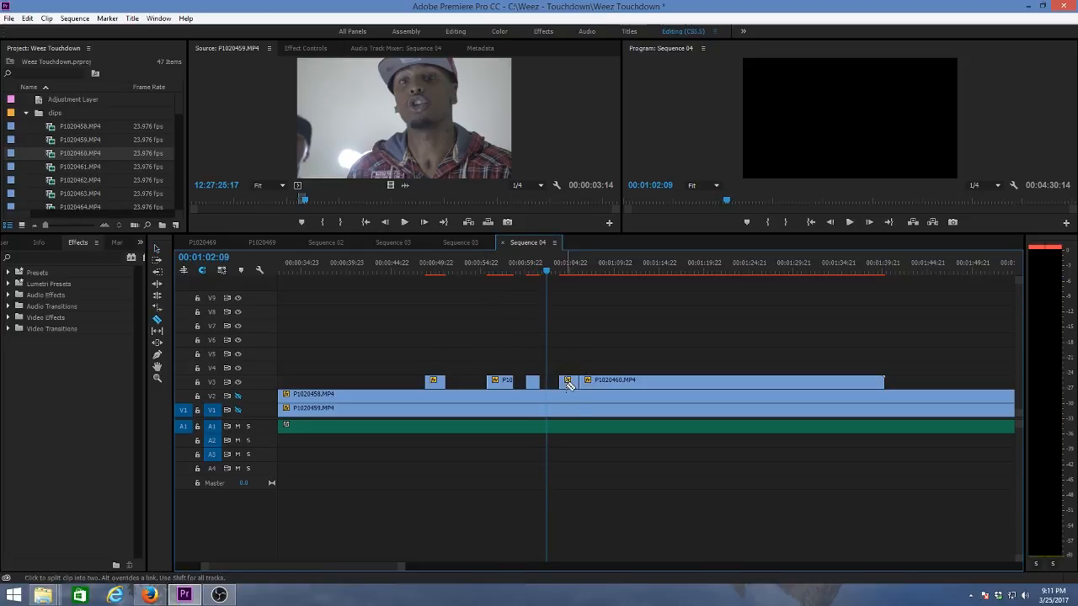
key(v)
click(622, 382)
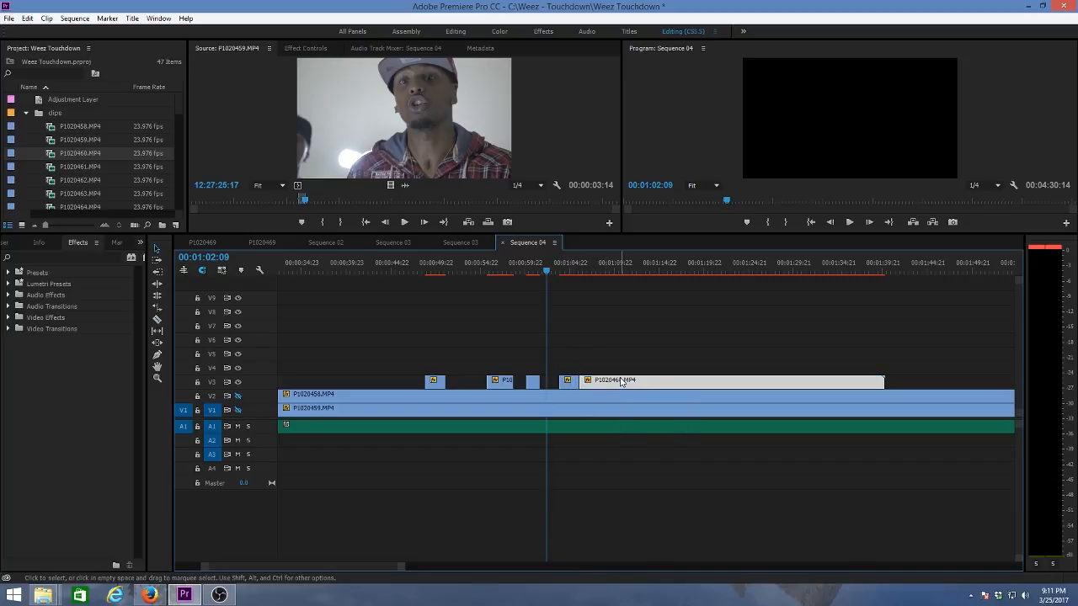
key(Delete)
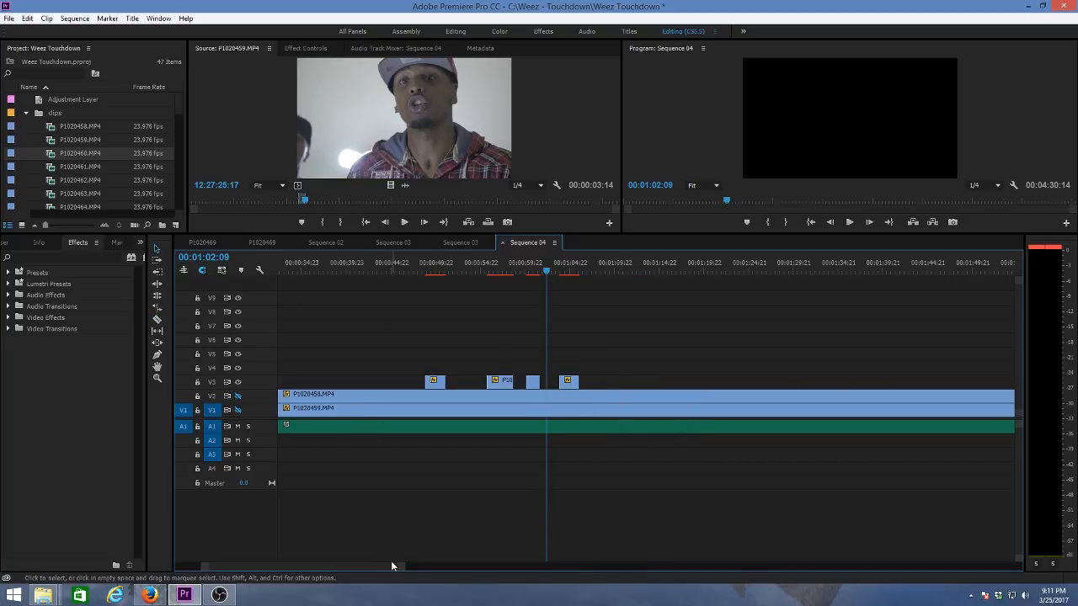
Make track V2 visible and play P1020458.MP4 from 00:00:14:16 to 00:00:21:04
drag(392, 565, 369, 559)
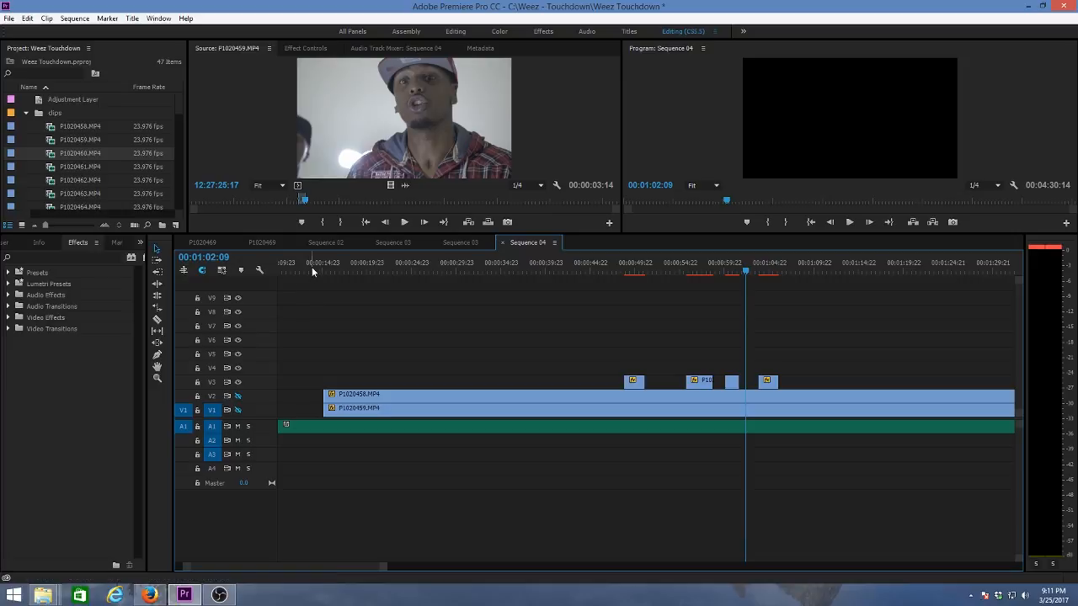
drag(311, 267, 320, 270)
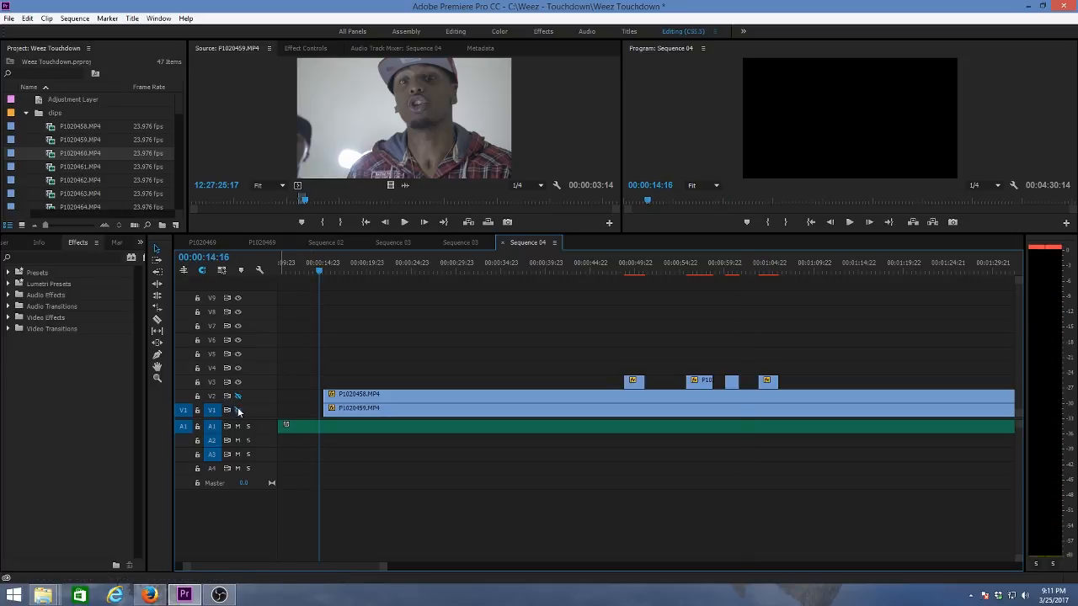
click(319, 269)
key(space)
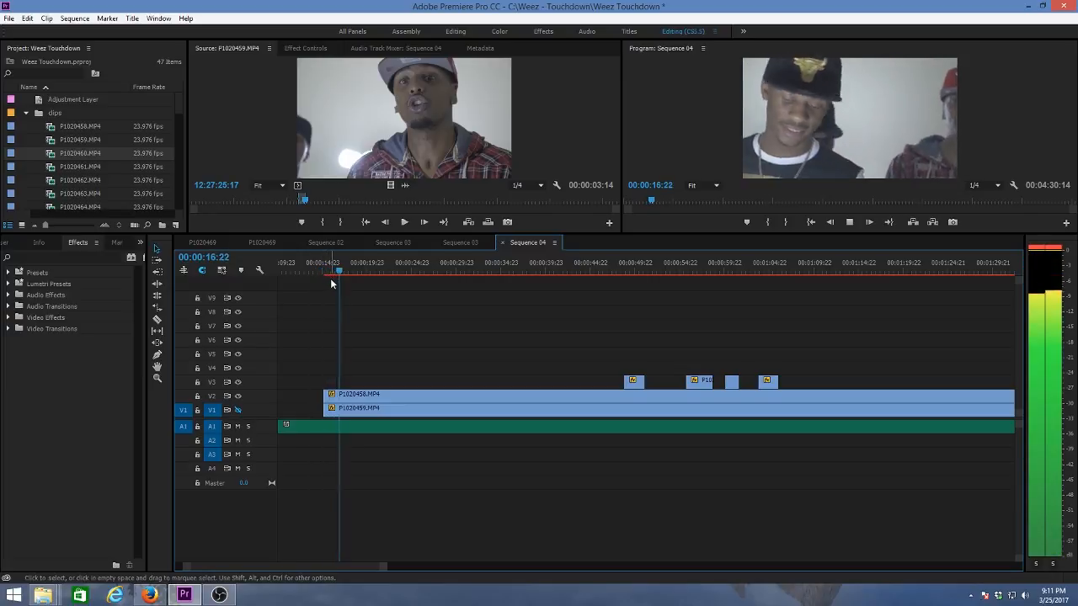
key(space)
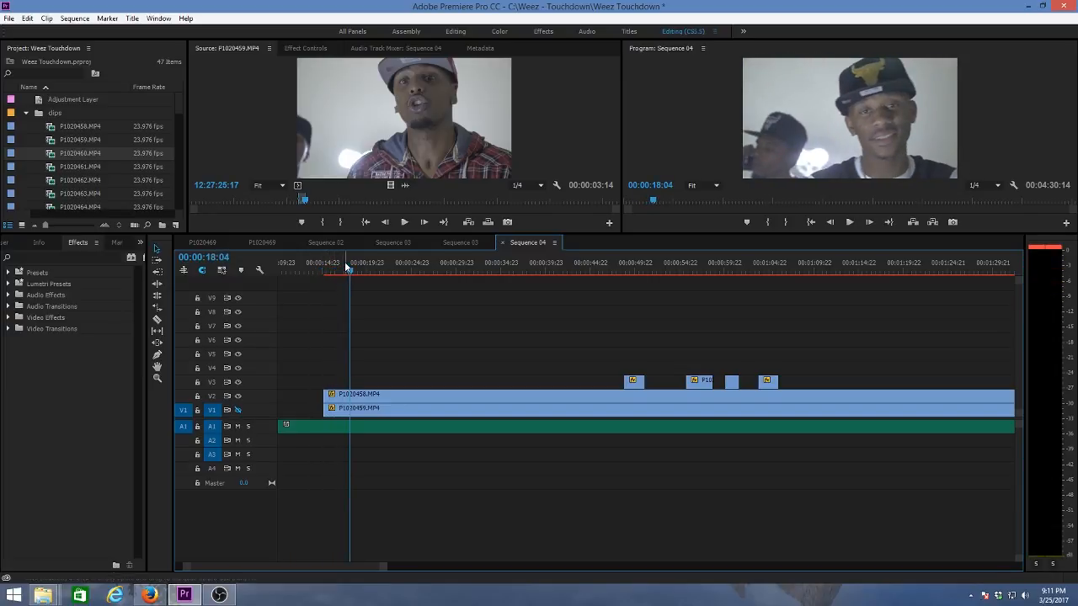
key(space)
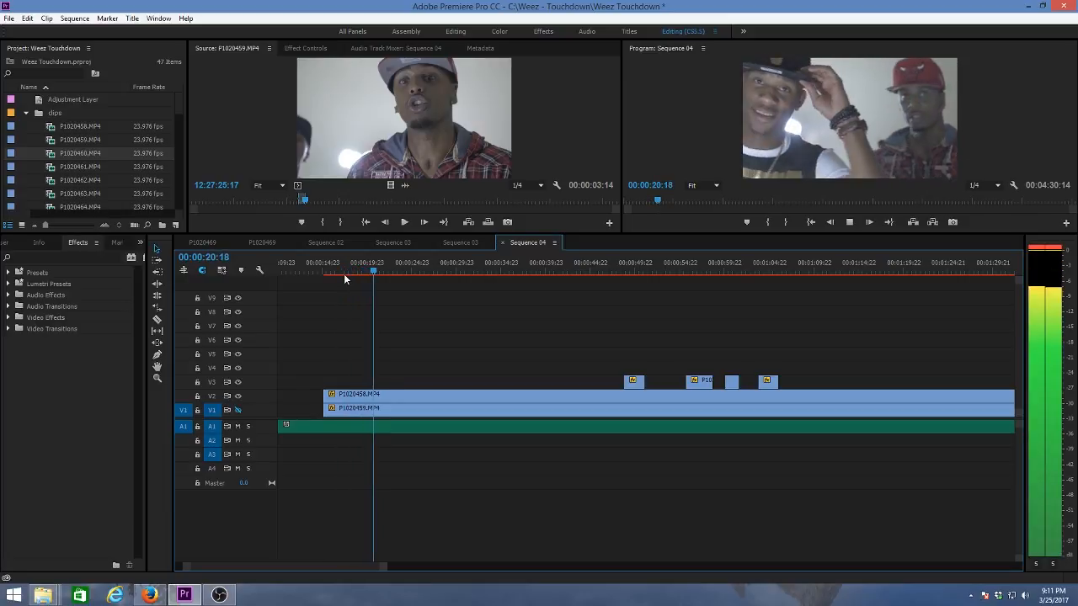
key(space)
Split P1020458.MP4 on V2 at 00:00:21:04 and delete the piece before that cut
key(c)
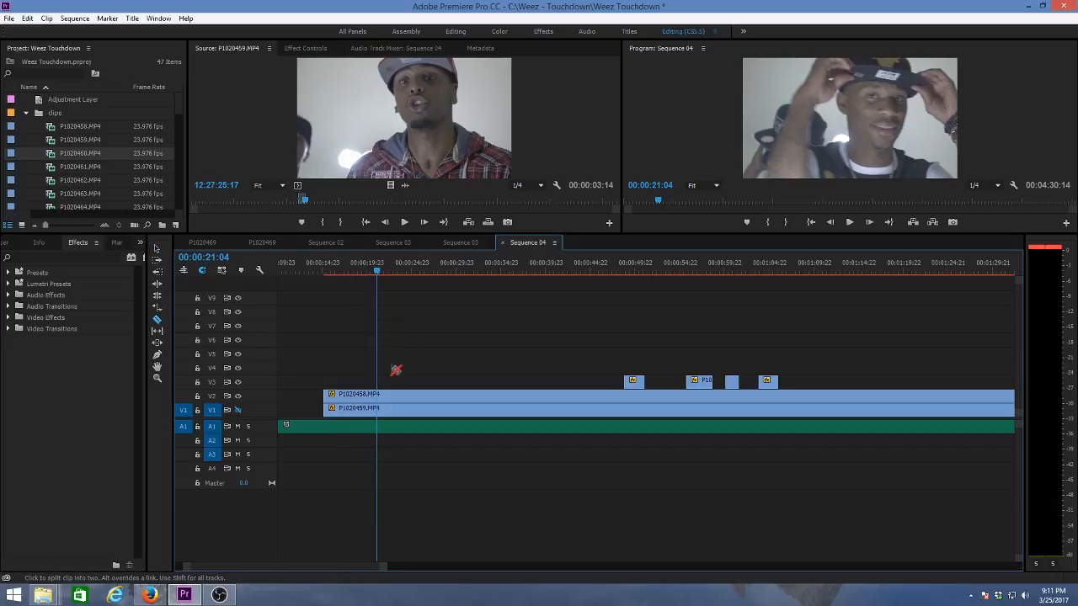
click(379, 394)
key(v)
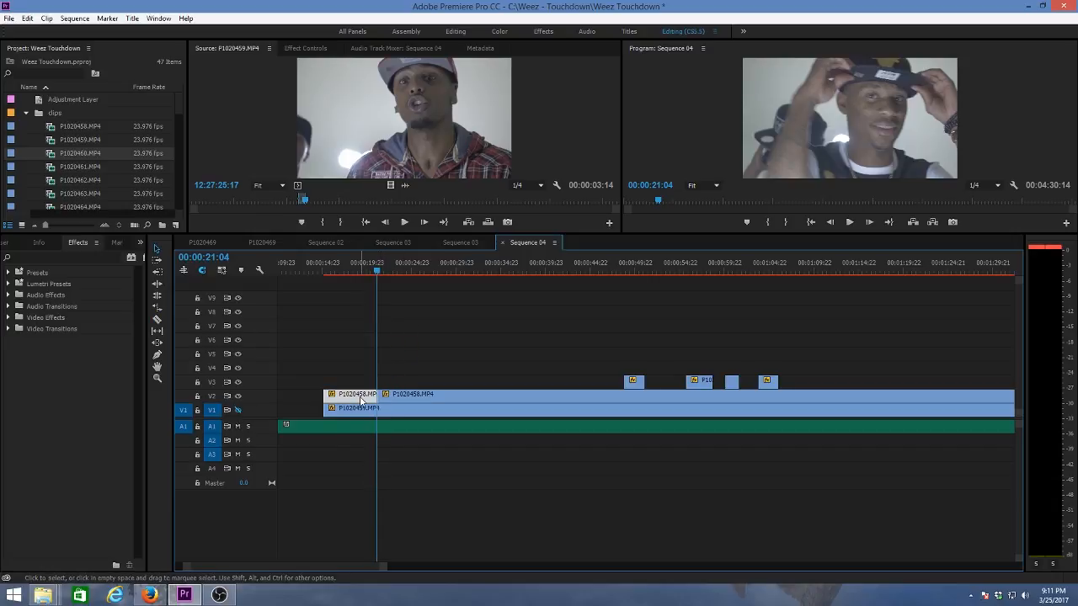
click(358, 399)
key(Delete)
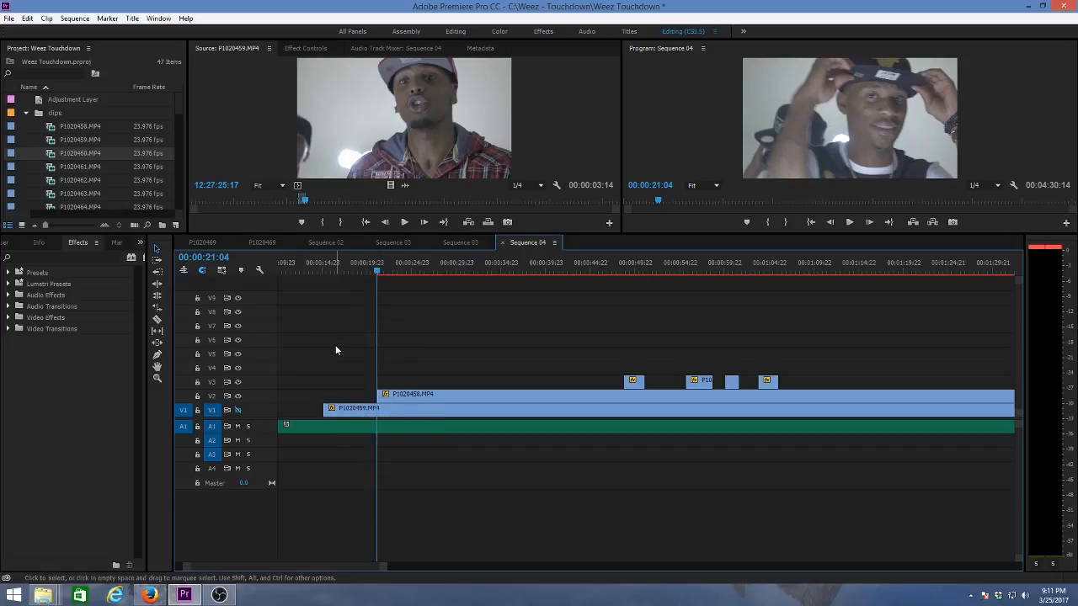
Play the remaining P1020458.MP4 clip to 00:00:23:09 and split it on V2 there
key(space)
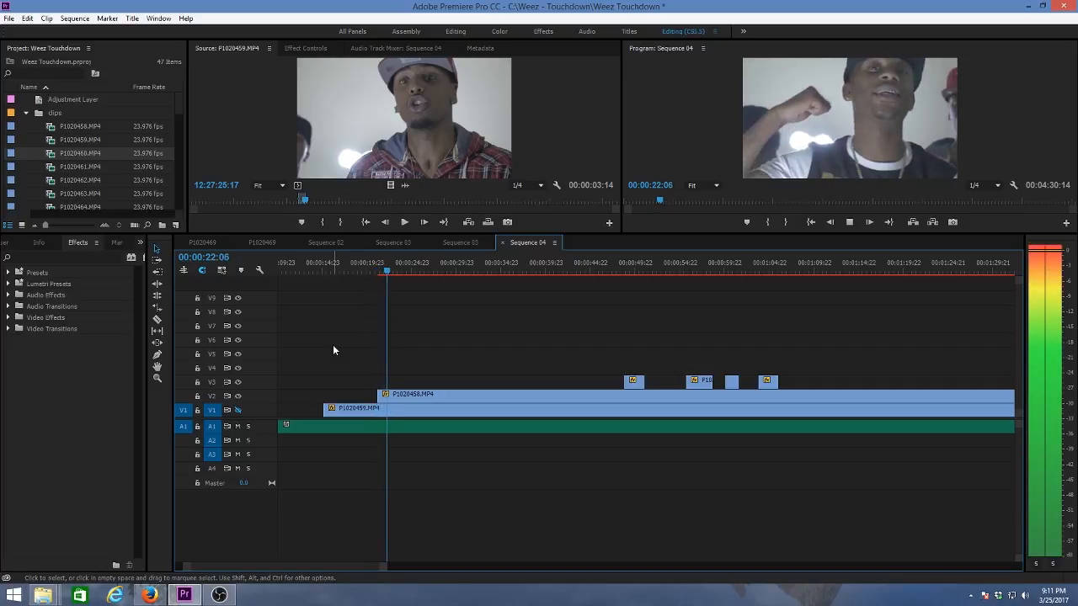
key(space)
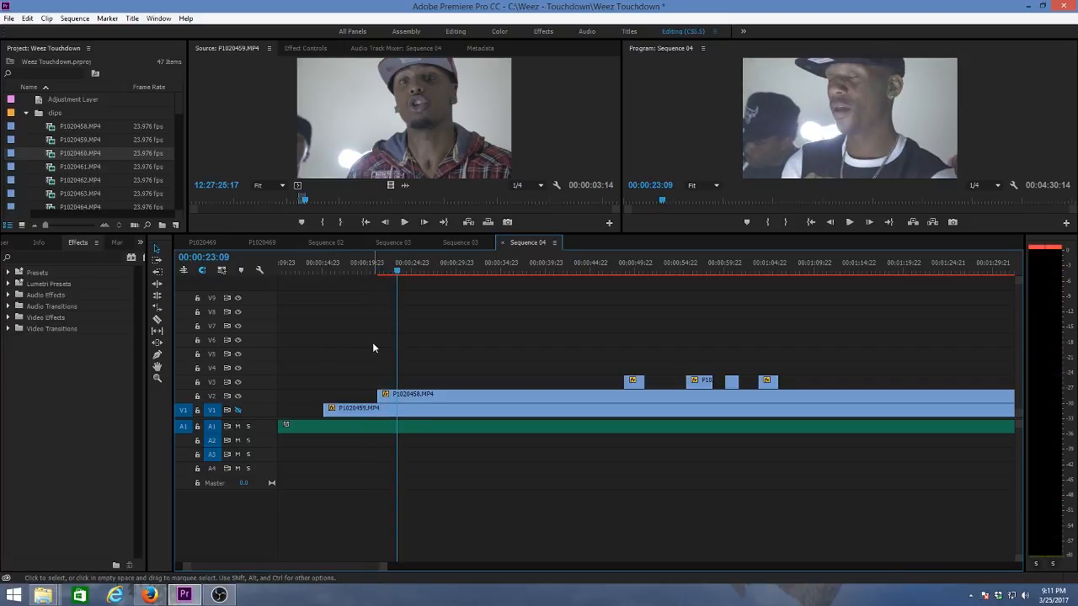
key(c)
click(396, 396)
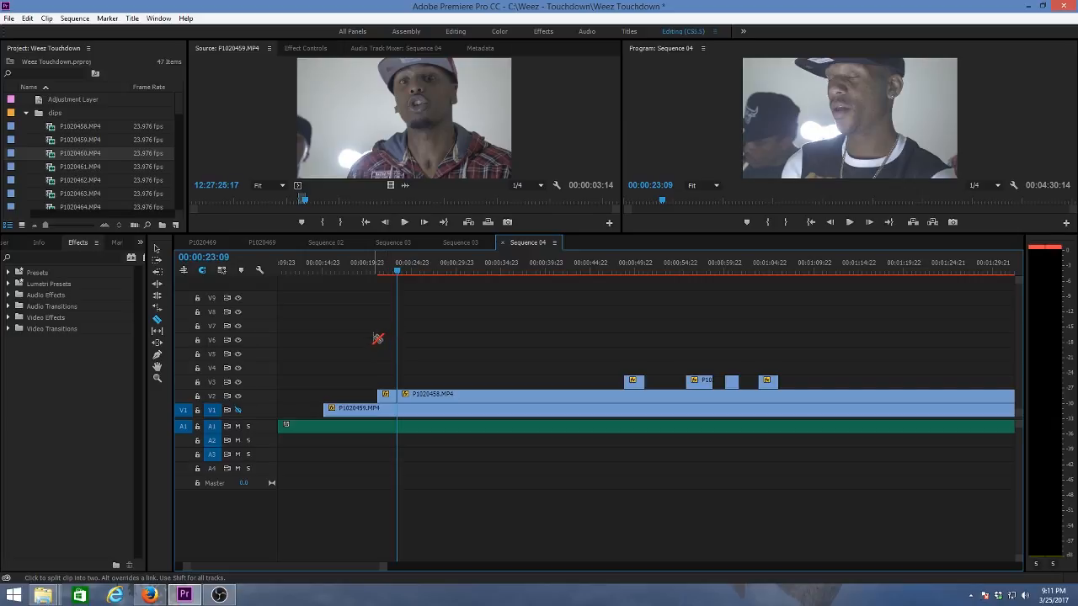
Review the following footage, split P1020458.MP4 on V2 at 00:00:33:04 and delete the piece between 00:00:23:09 and that cut
key(space)
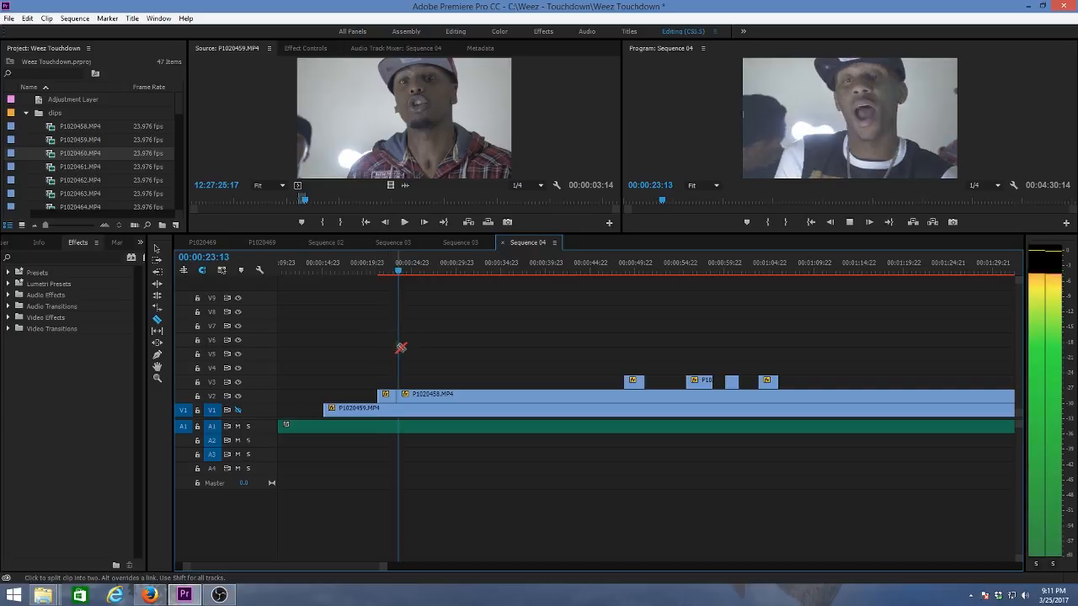
drag(403, 268, 396, 268)
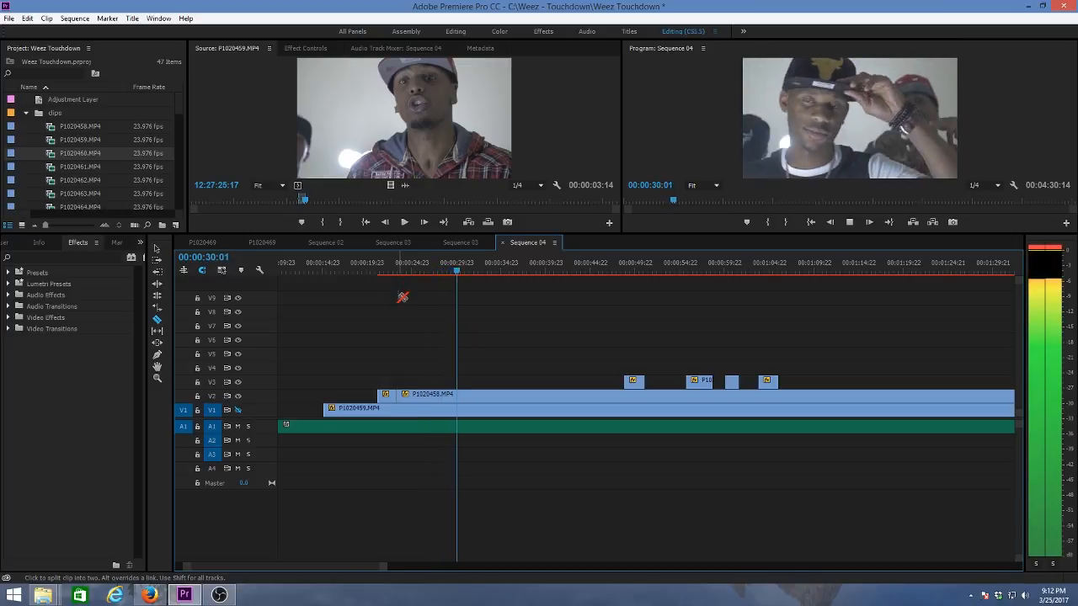
click(432, 266)
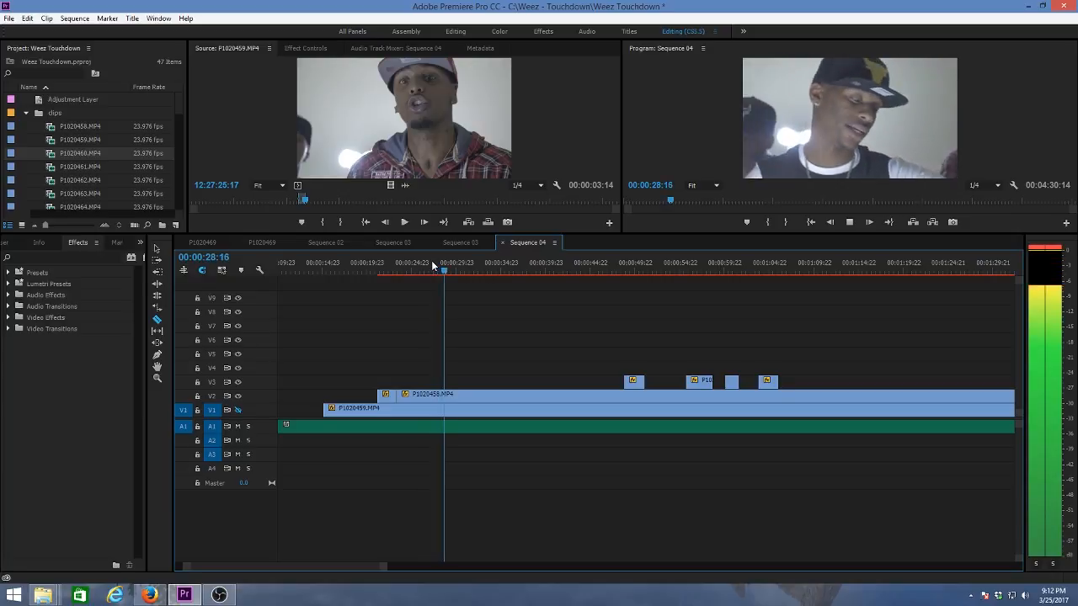
key(space)
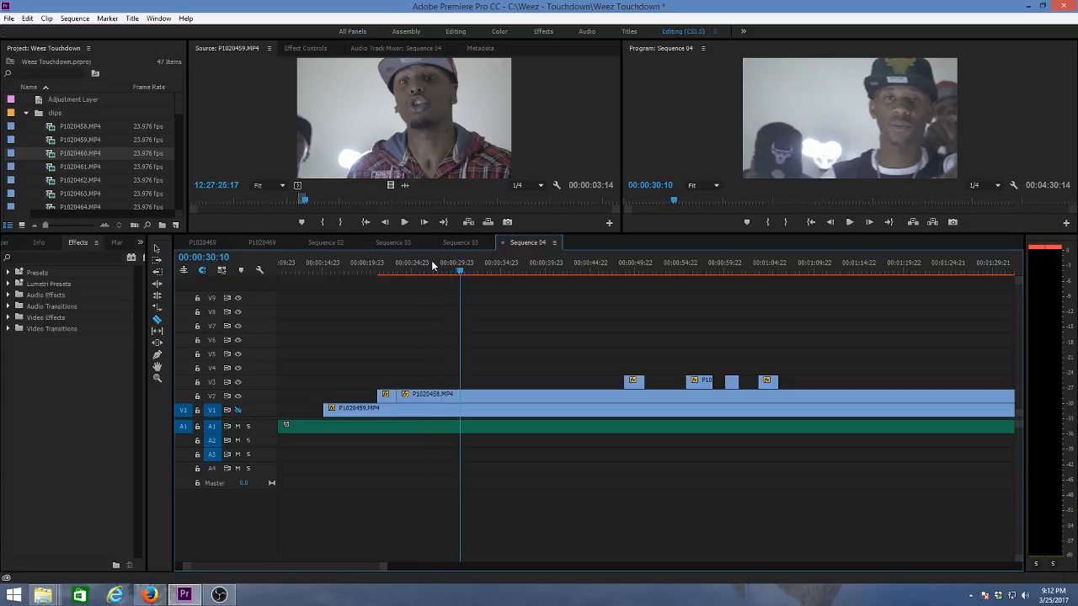
key(space)
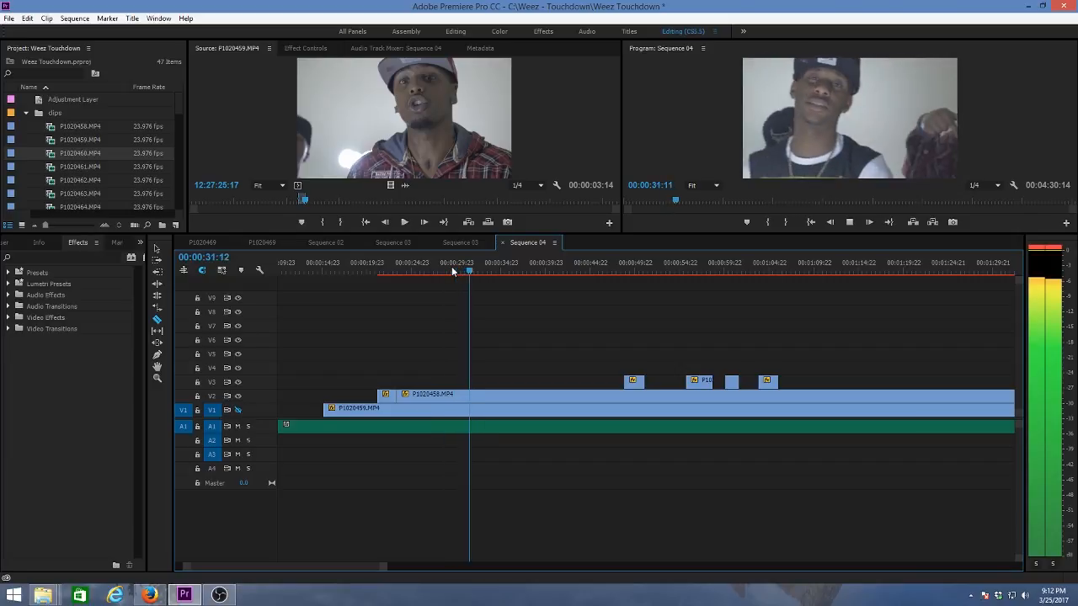
key(space)
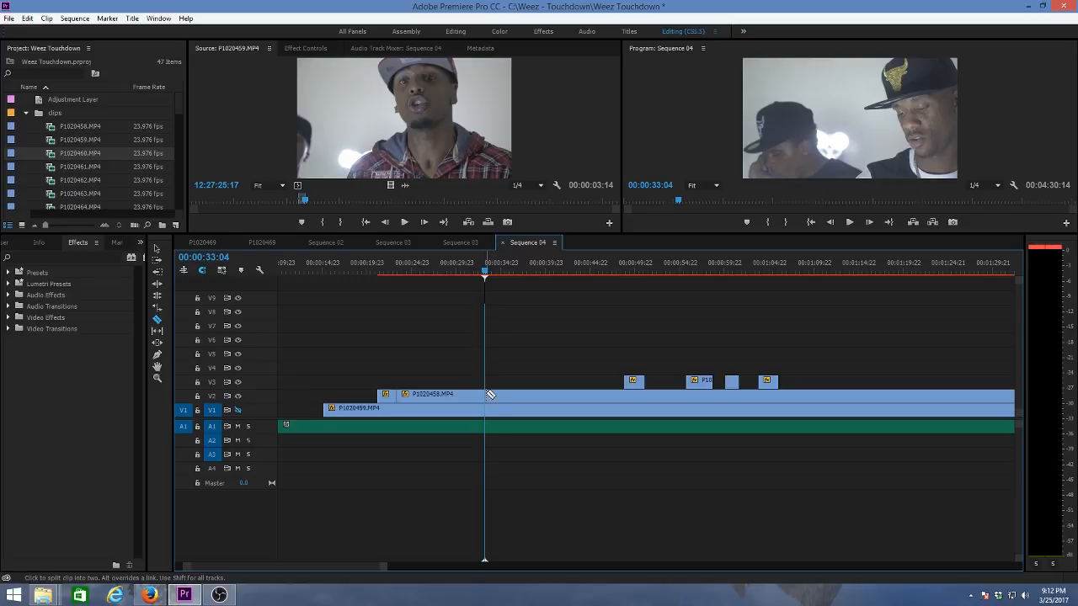
click(463, 396)
key(v)
click(460, 394)
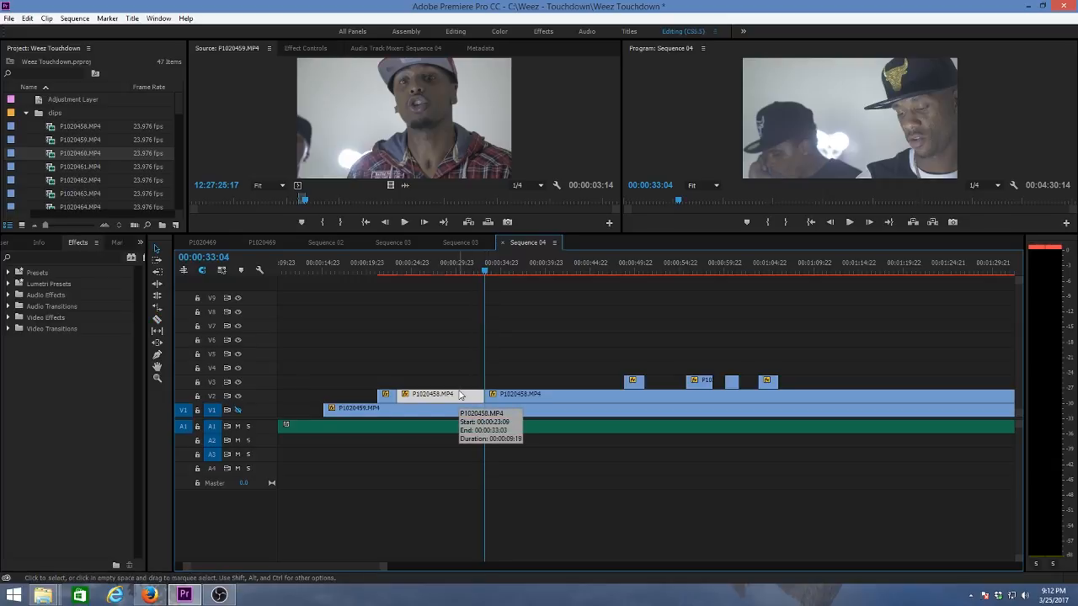
key(Delete)
Play P1020458.MP4 on to 00:00:35:08 and split it on V2 there
key(space)
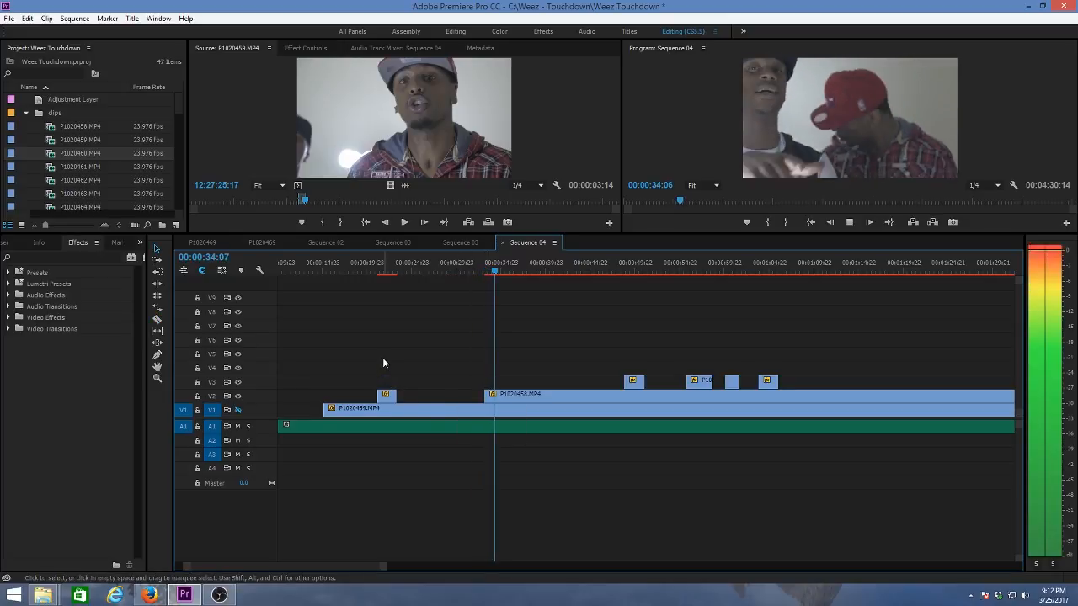
key(space)
key(c)
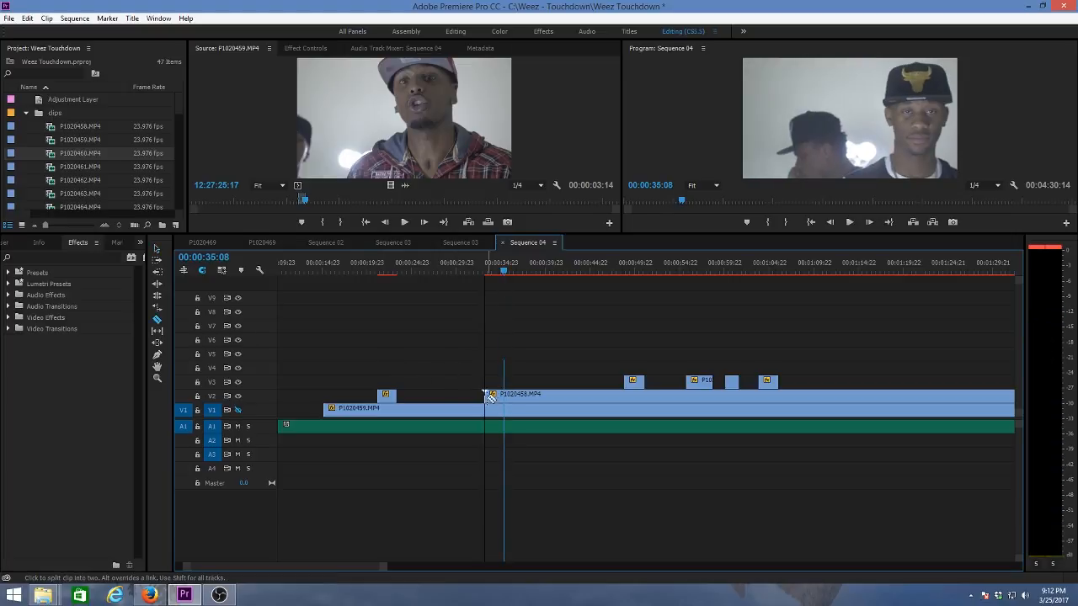
Split P1020458.MP4 on V2 at 00:00:39:22 and delete the piece between 00:00:35:08 and that cut
key(space)
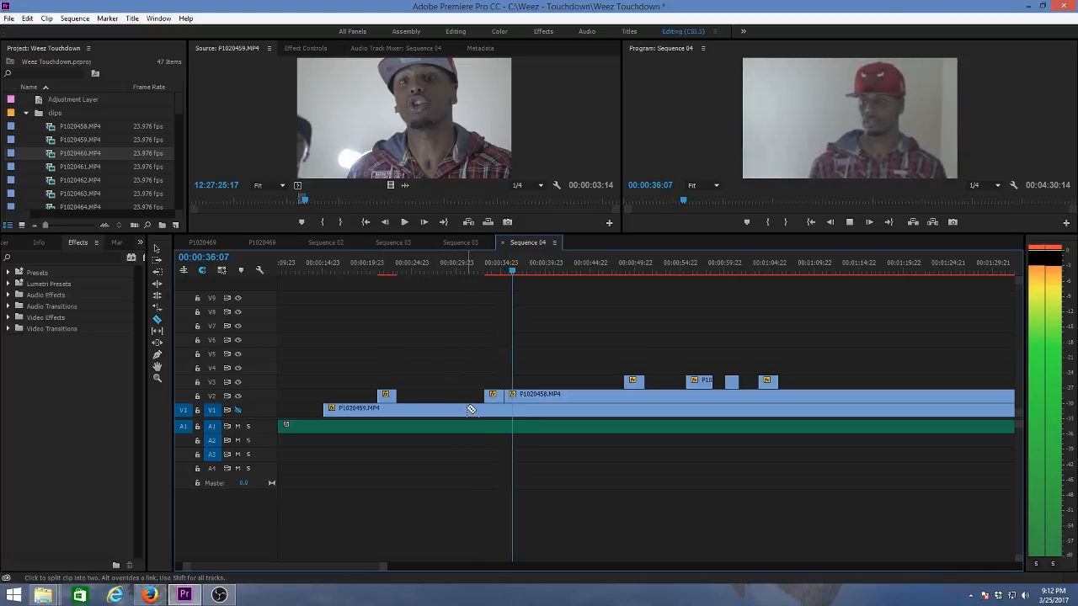
click(502, 264)
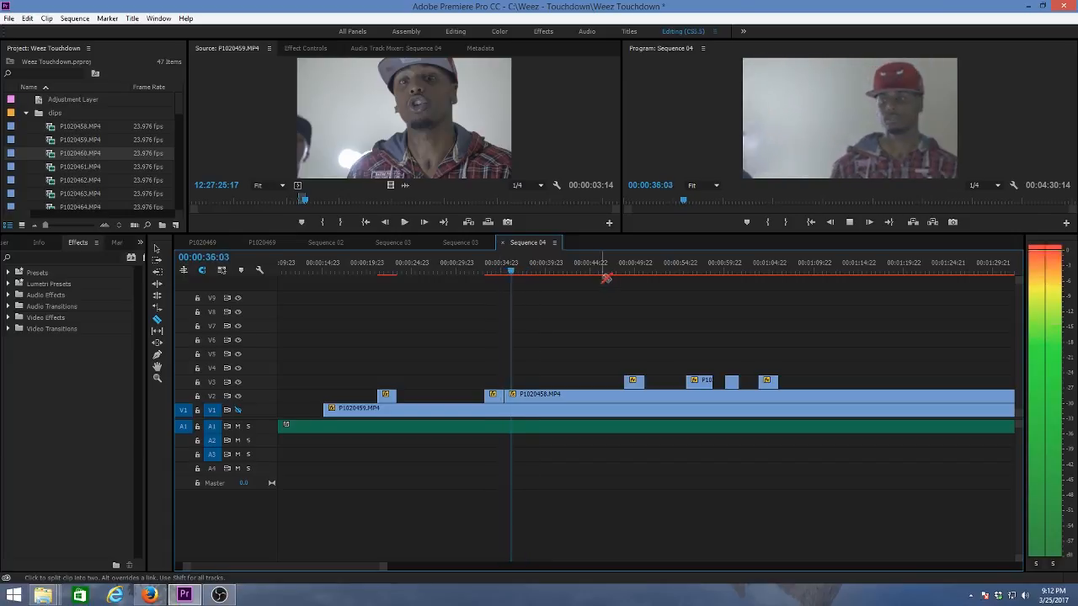
key(space)
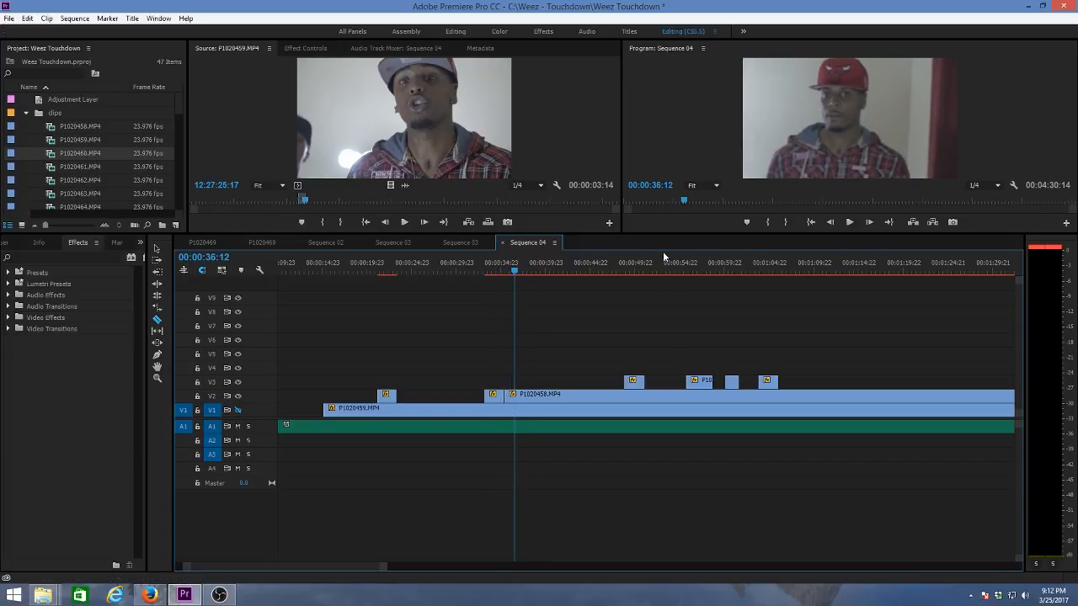
key(space)
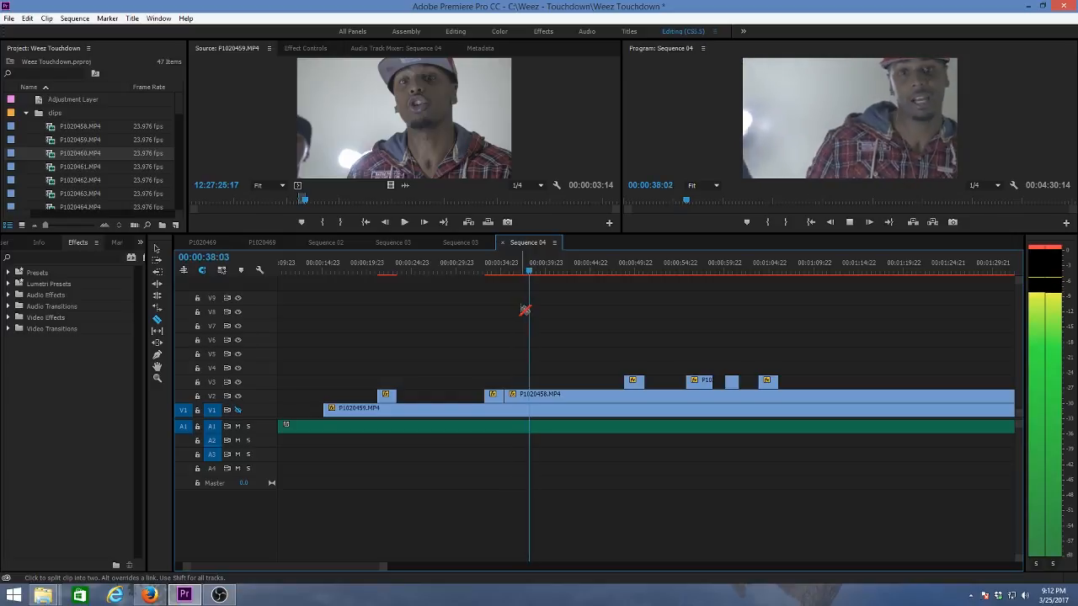
key(space)
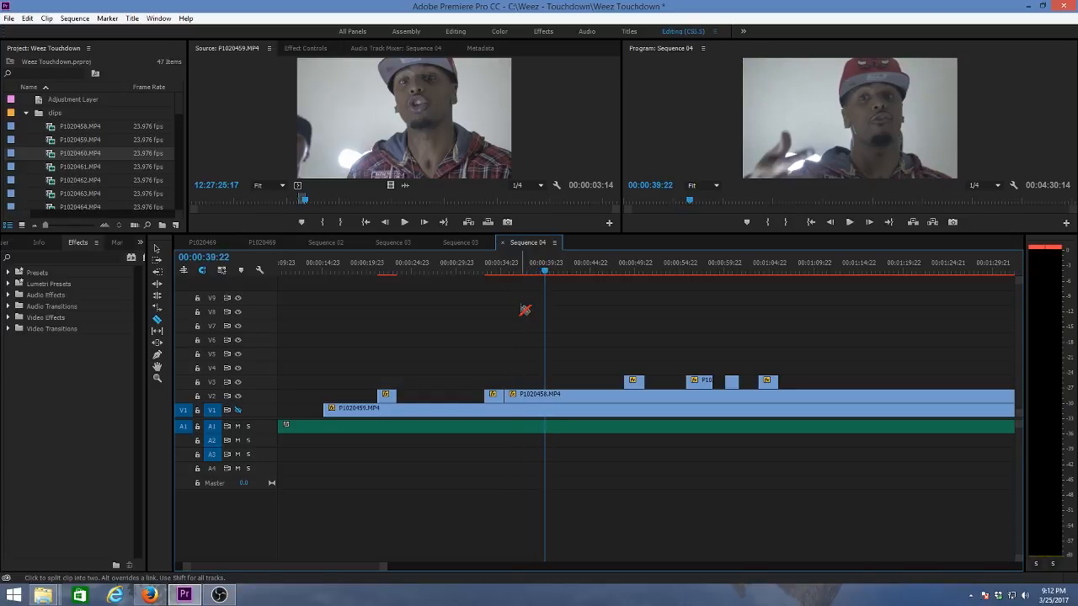
key(v)
click(532, 398)
key(Delete)
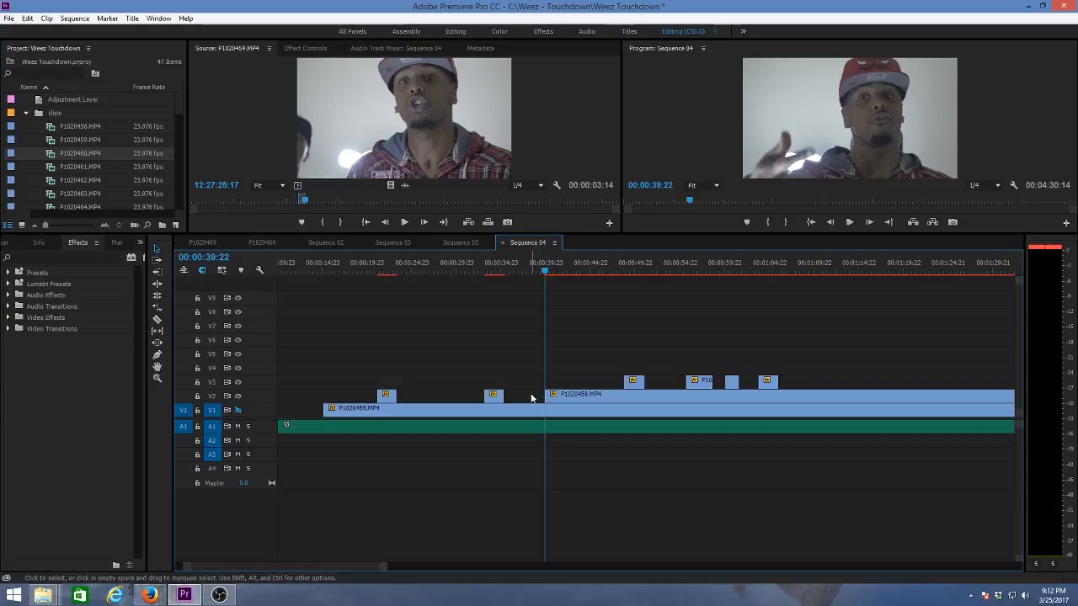
Play P1020458.MP4 from 00:00:39:22 to 00:00:42:04 and split it on V2 there
key(space)
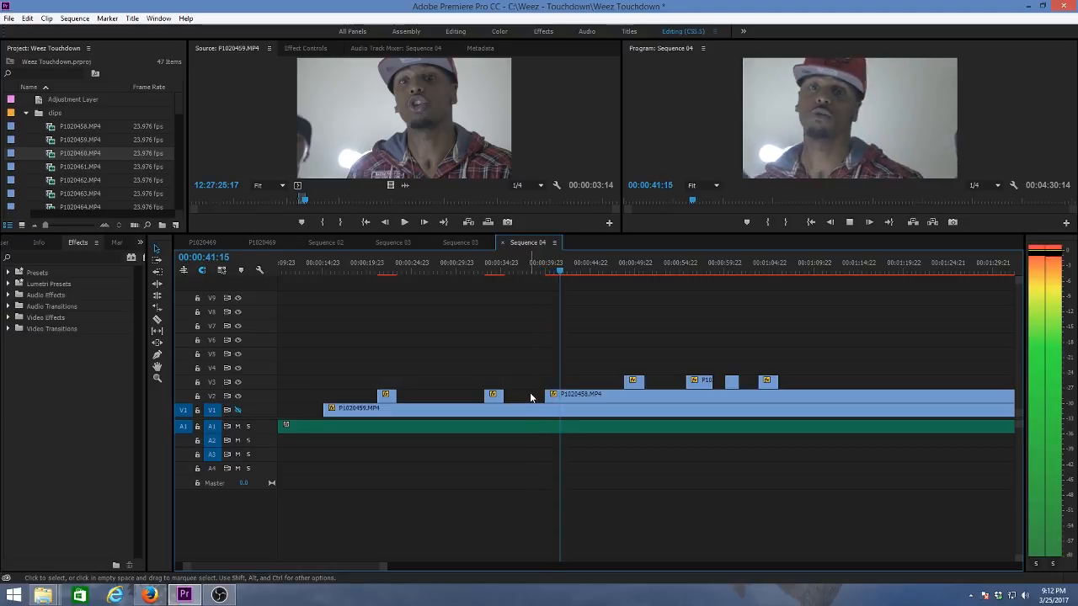
key(space)
key(c)
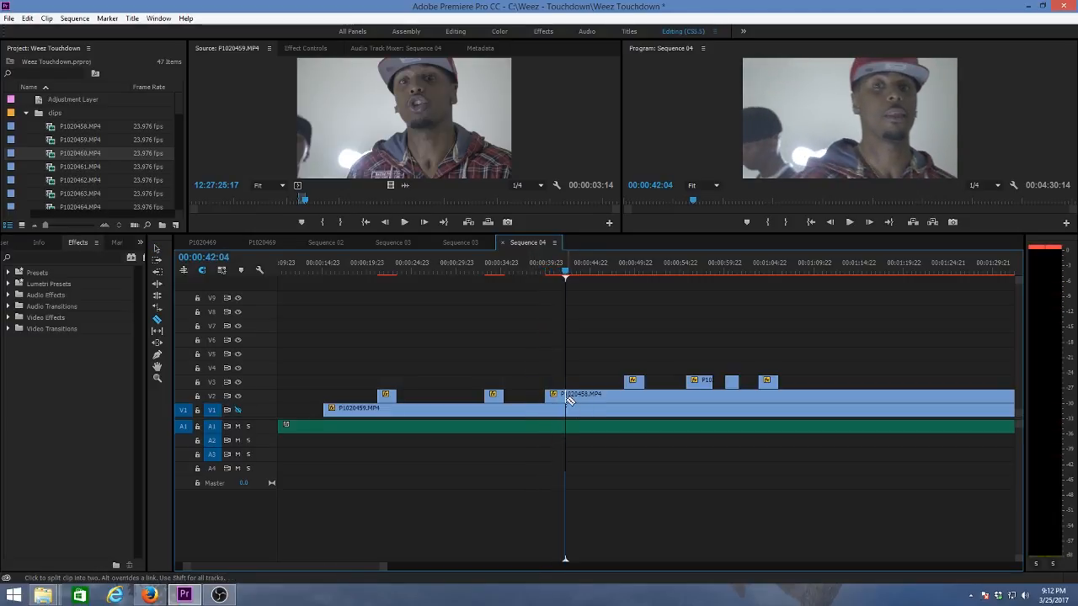
Split P1020458.MP4 on V2 at 00:00:46:16 and delete the piece between 00:00:42:04 and that cut
key(space)
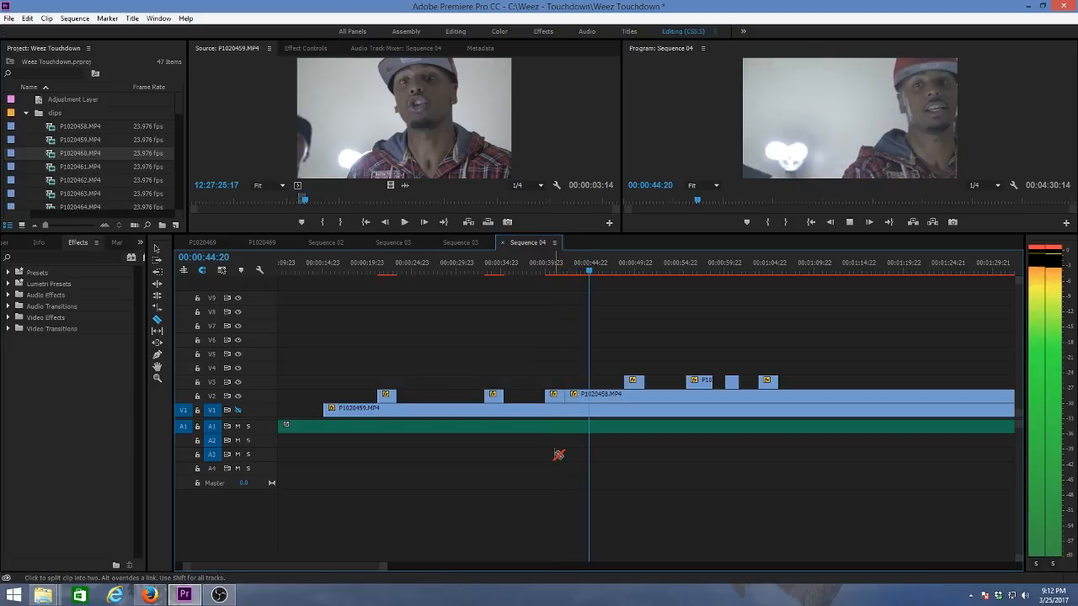
key(space)
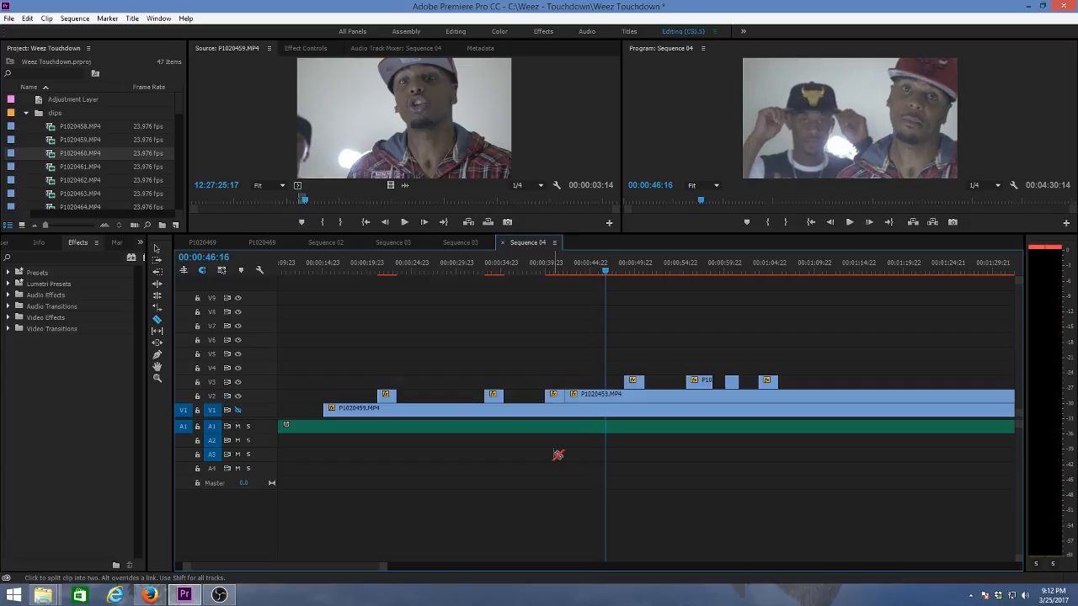
click(607, 394)
key(v)
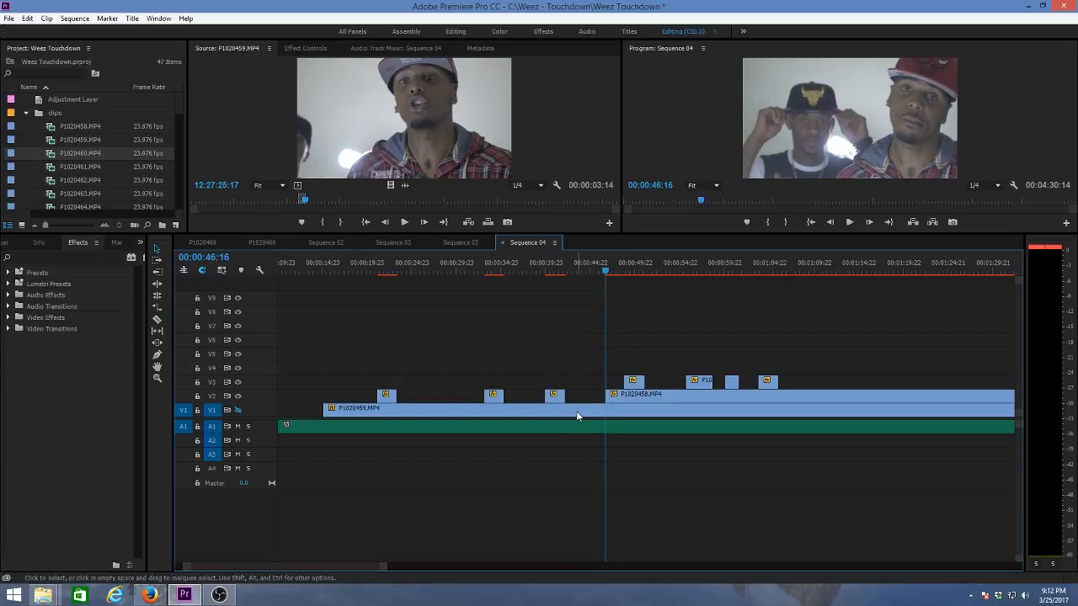
Play the section from 00:00:46:16 to 00:00:53:09, replaying the passage around the first P1020460.MP4 piece on V3
key(space)
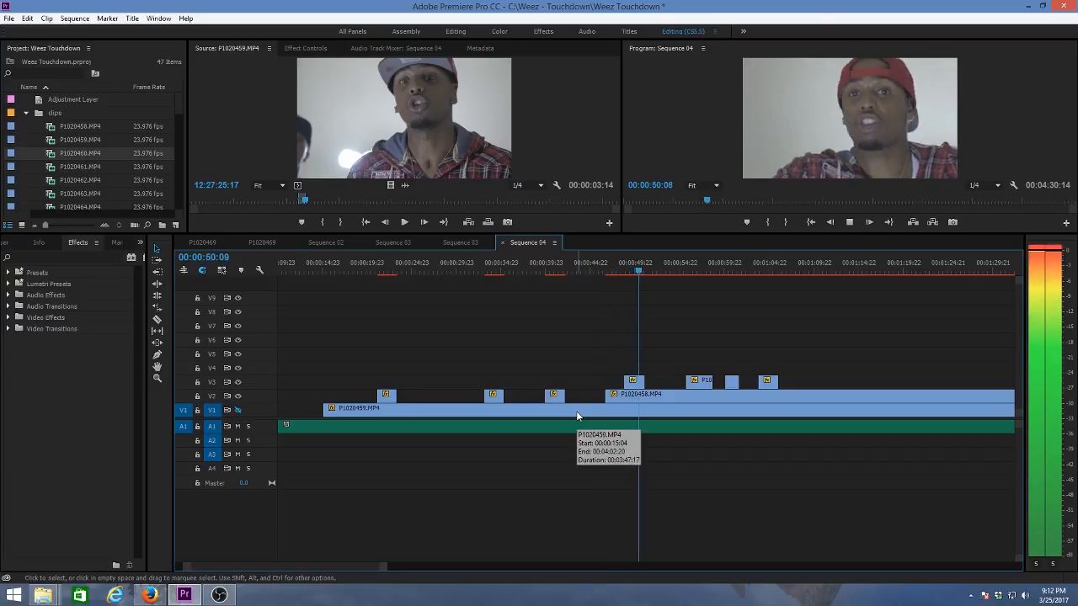
key(space)
click(624, 269)
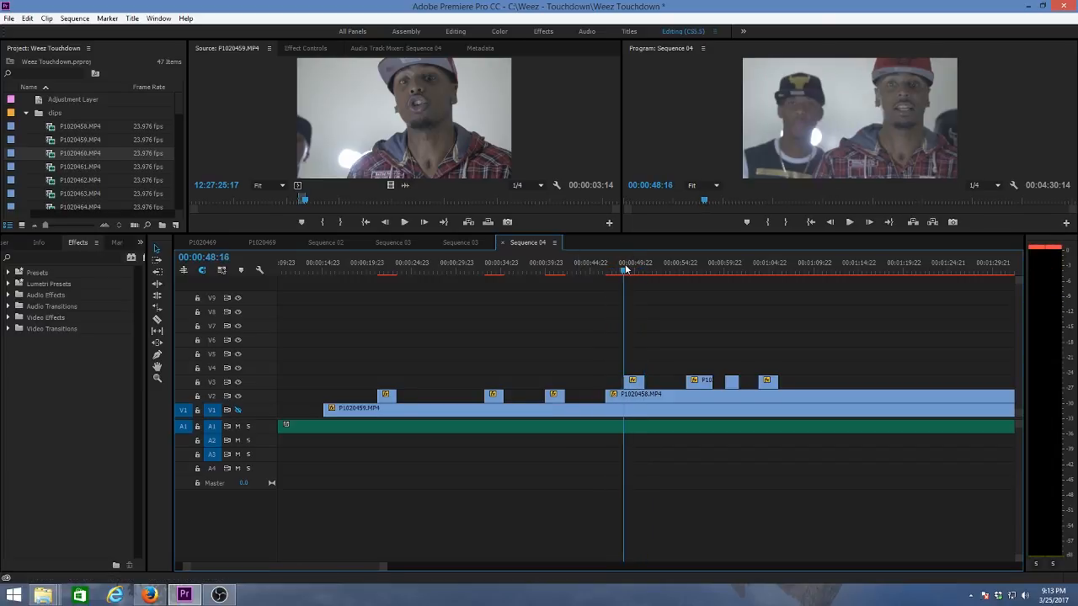
key(space)
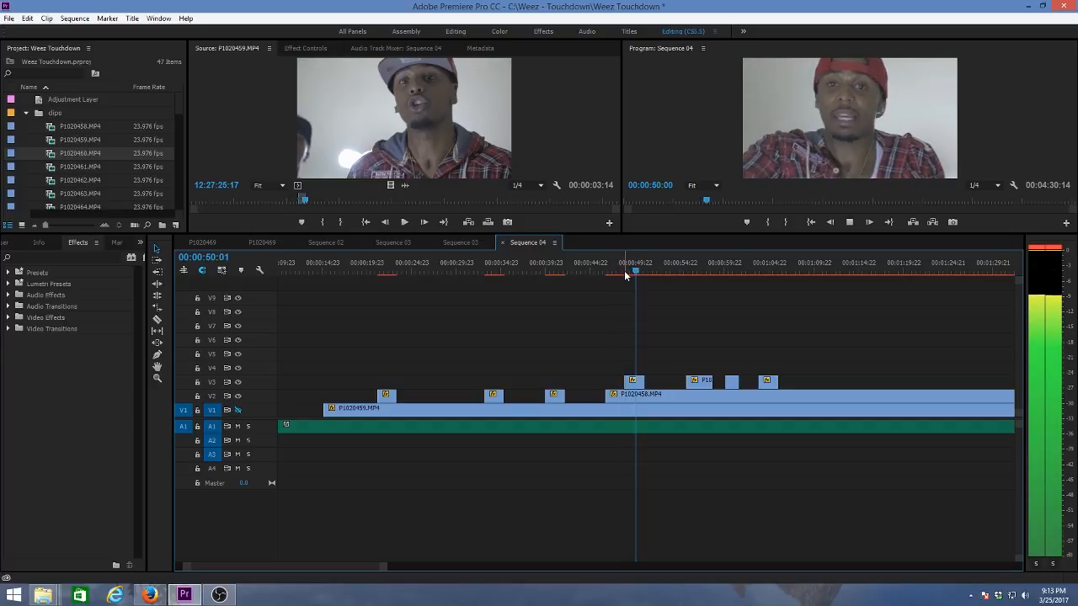
click(622, 268)
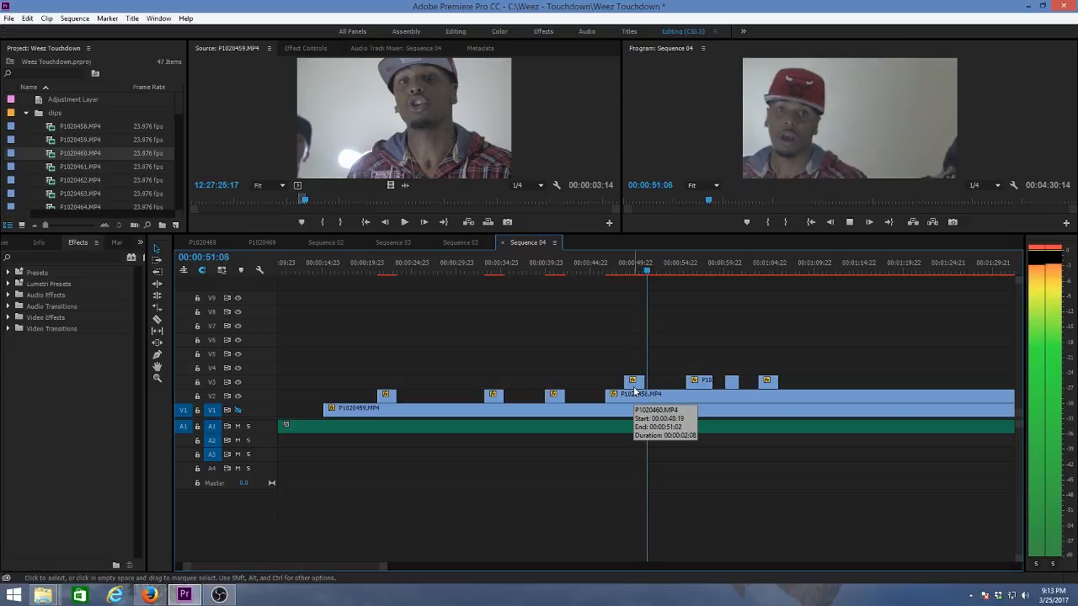
key(space)
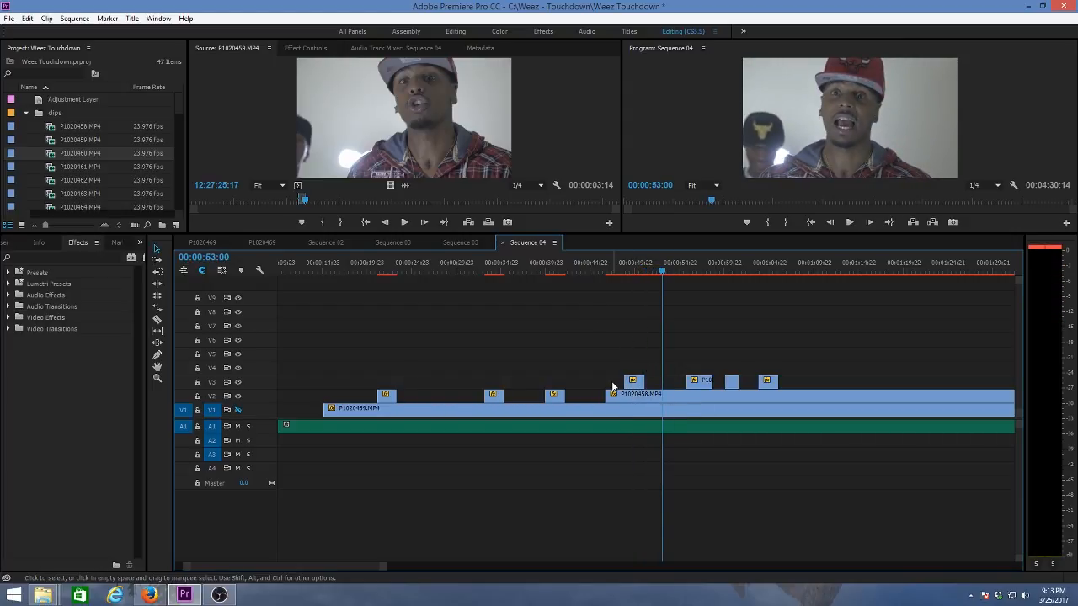
click(605, 268)
key(space)
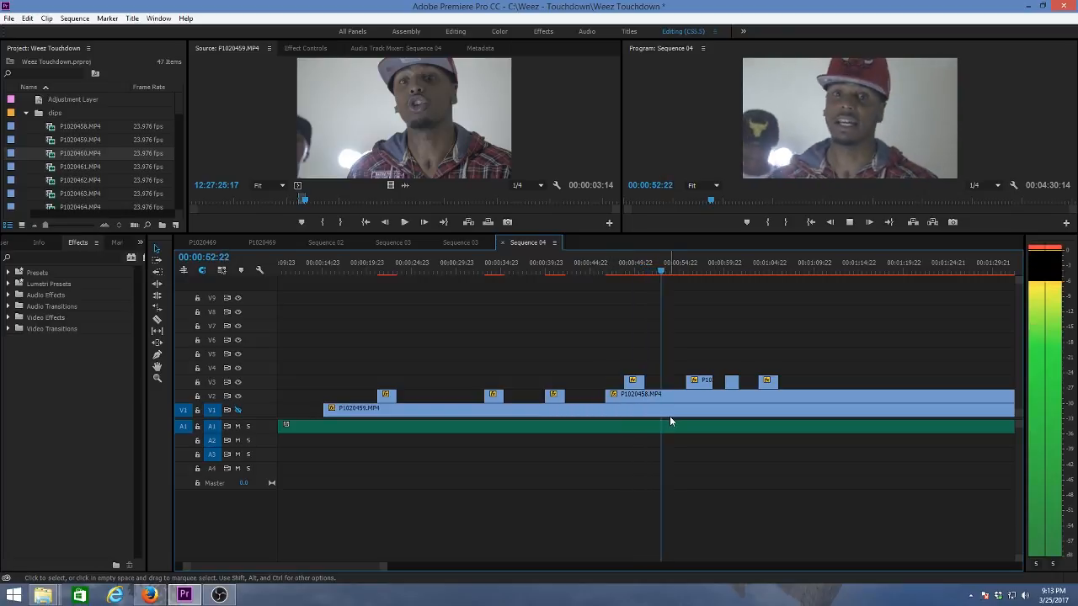
key(space)
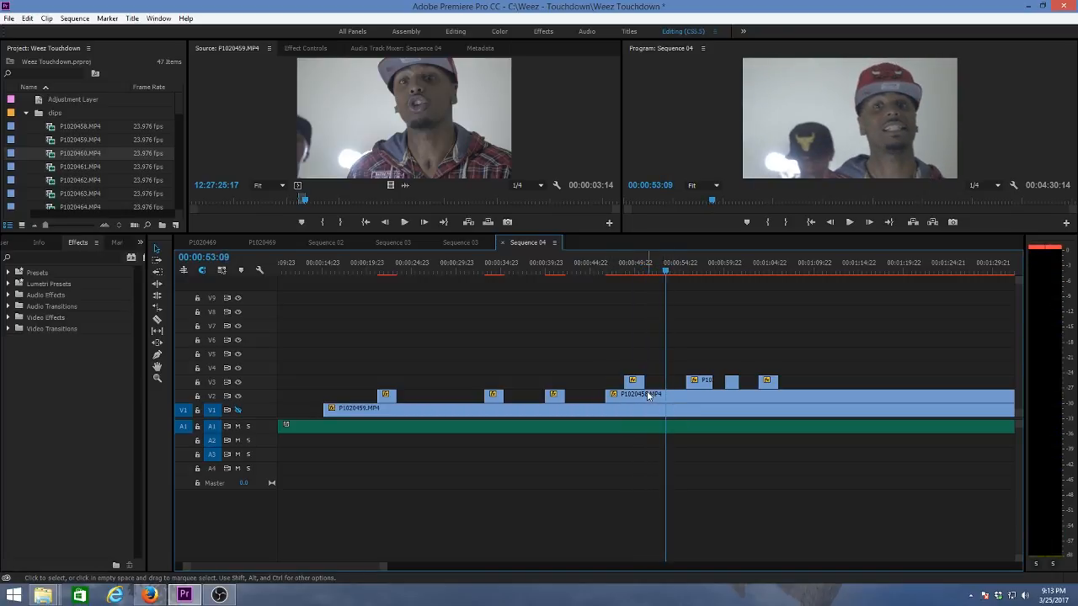
Split P1020458.MP4 on V2 at both edges of the first V3 piece and delete the part beneath it
key(c)
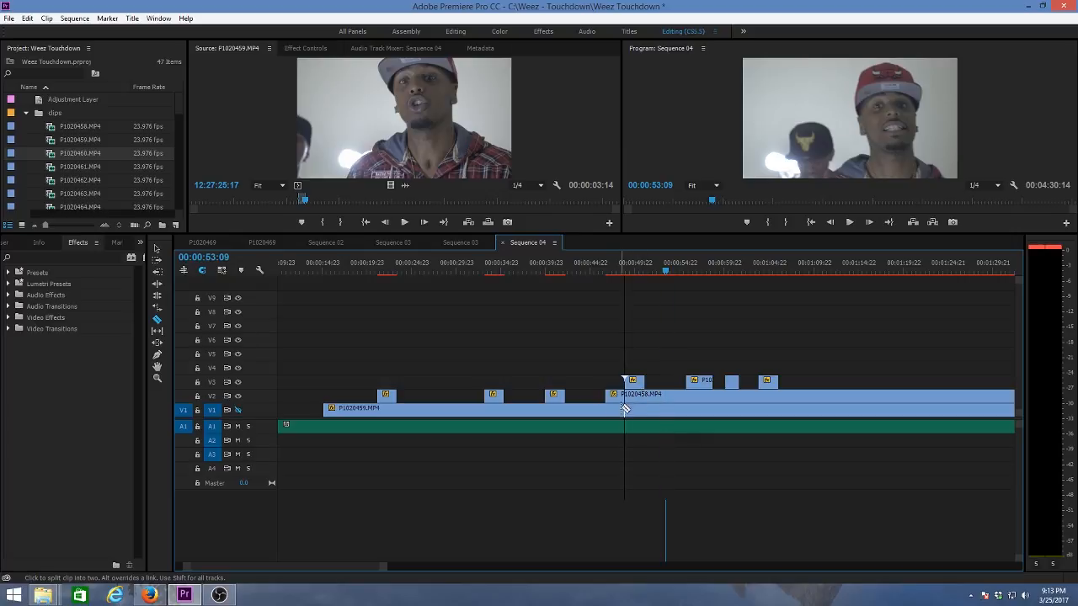
click(631, 394)
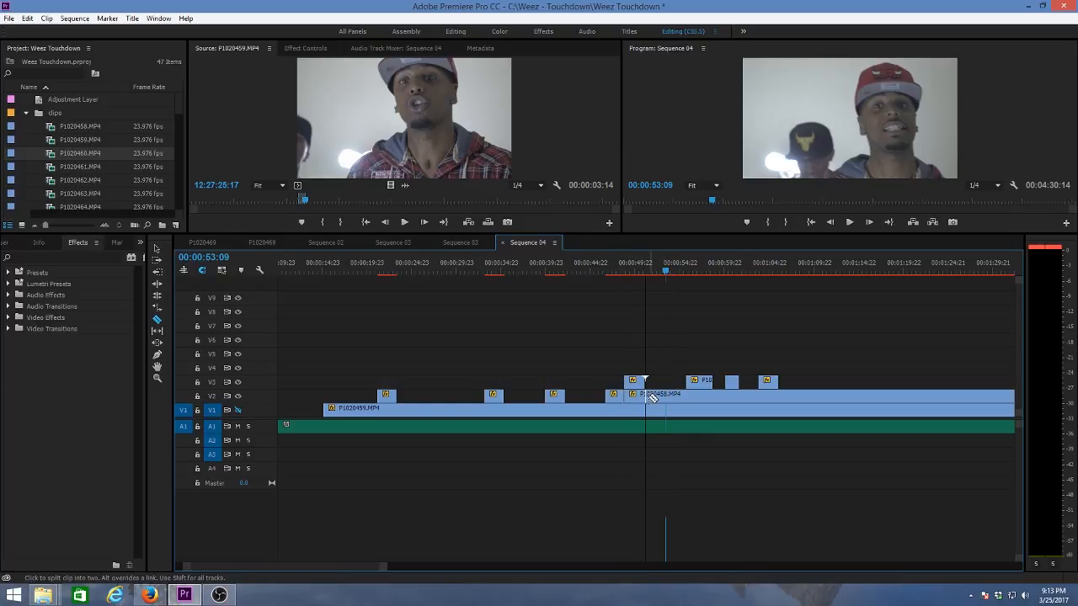
click(646, 395)
key(v)
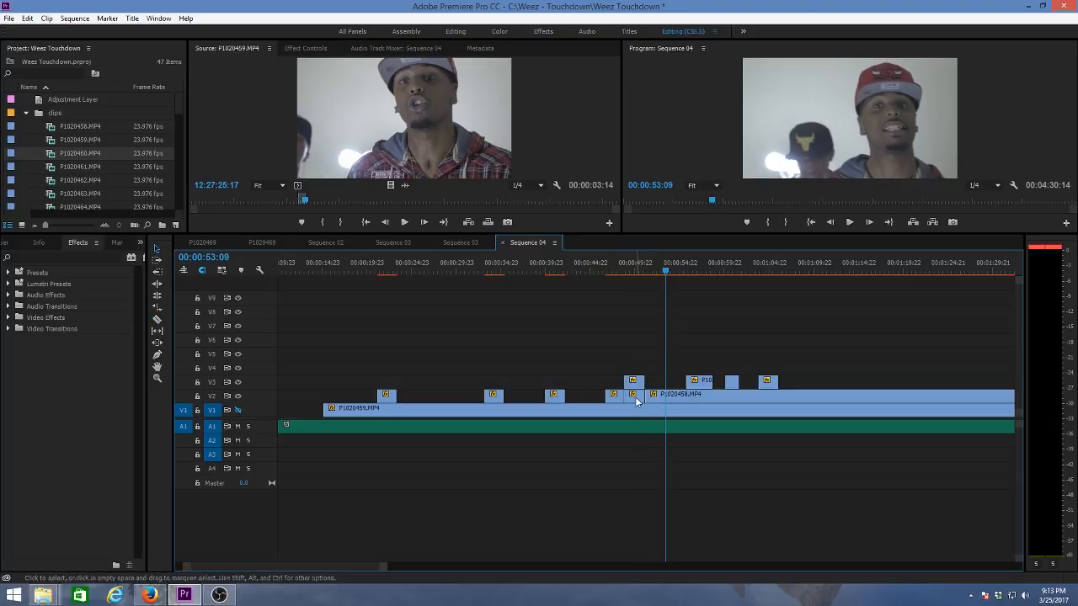
click(633, 382)
click(634, 397)
Play on from the end of the first V3 piece, split P1020458.MP4 on V2 at 00:00:54:19 and delete the part before that cut
click(645, 273)
key(space)
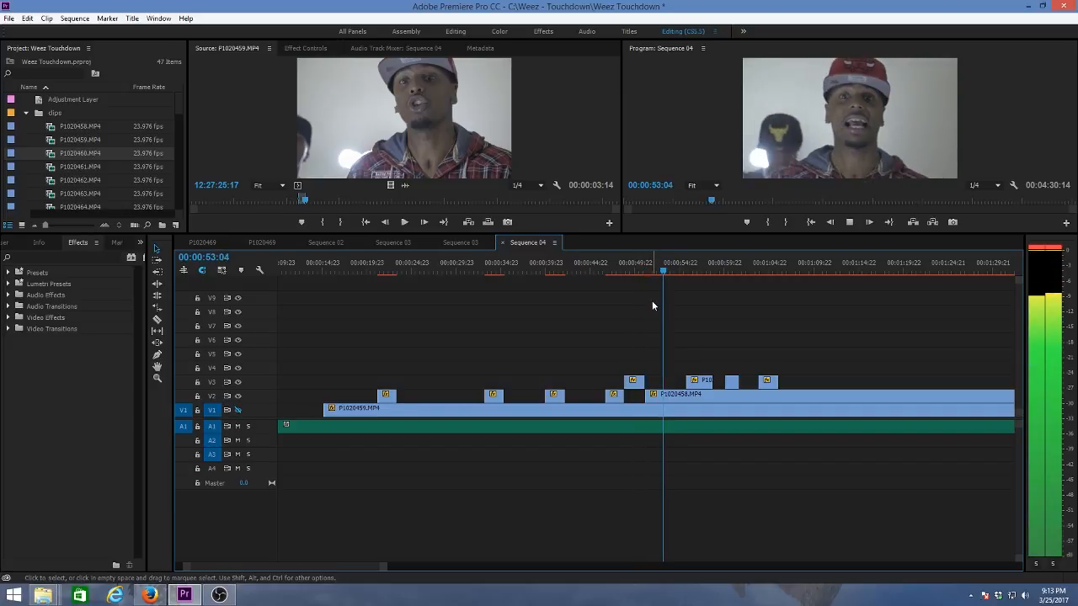
key(space)
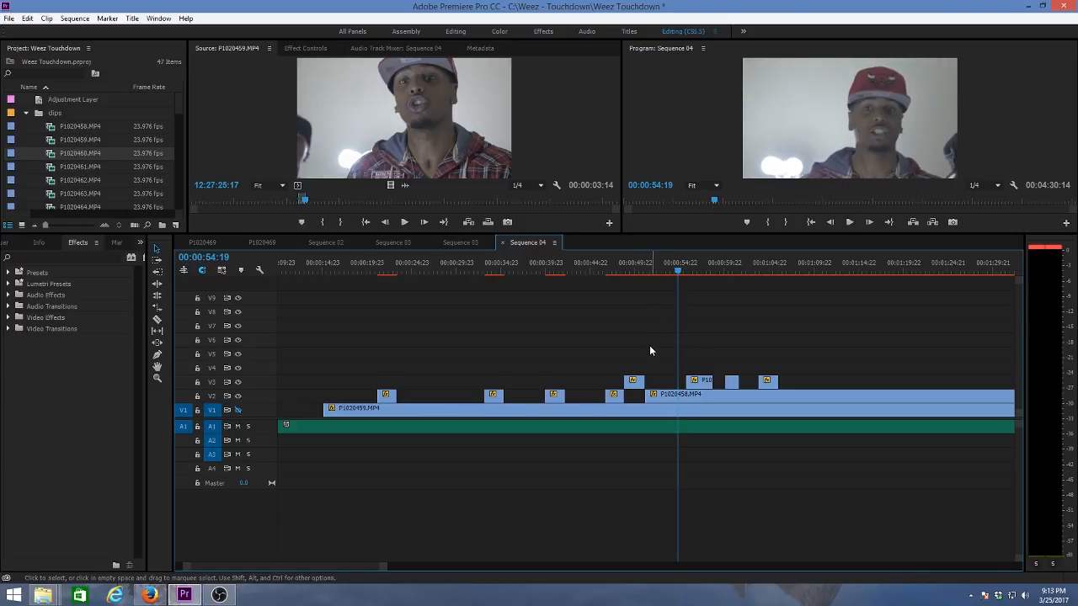
key(c)
click(677, 393)
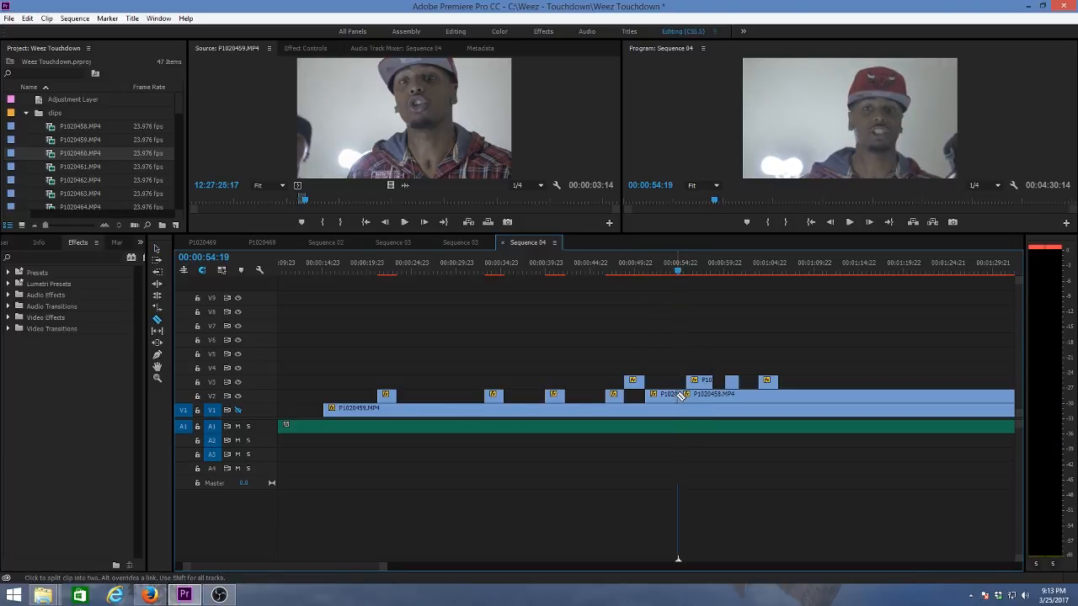
key(v)
click(658, 398)
key(Delete)
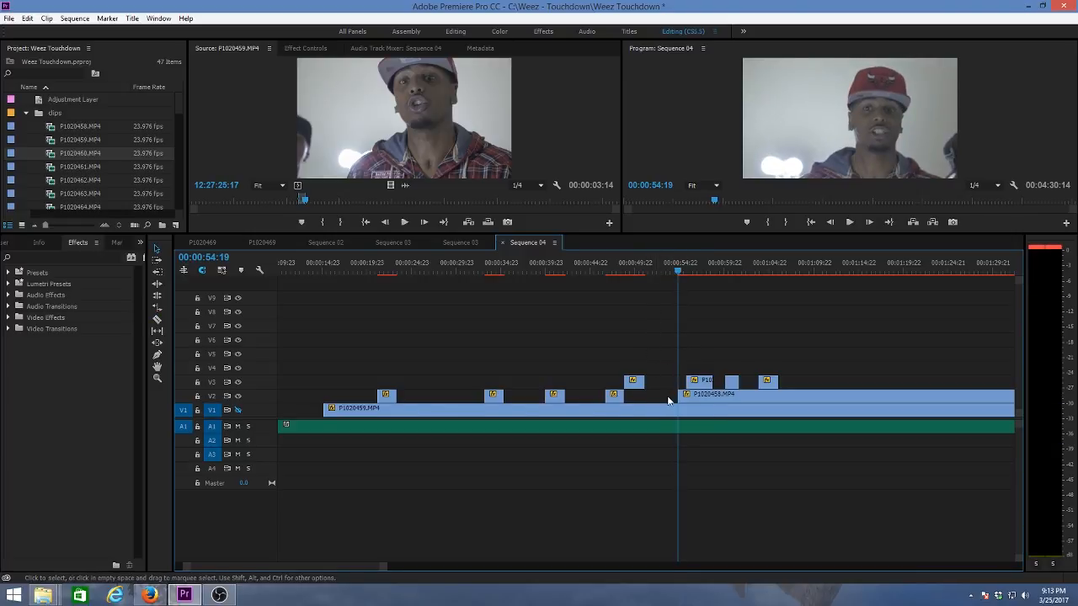
Split P1020458.MP4 on V2 at the start and end of each of the three remaining V3 pieces
key(c)
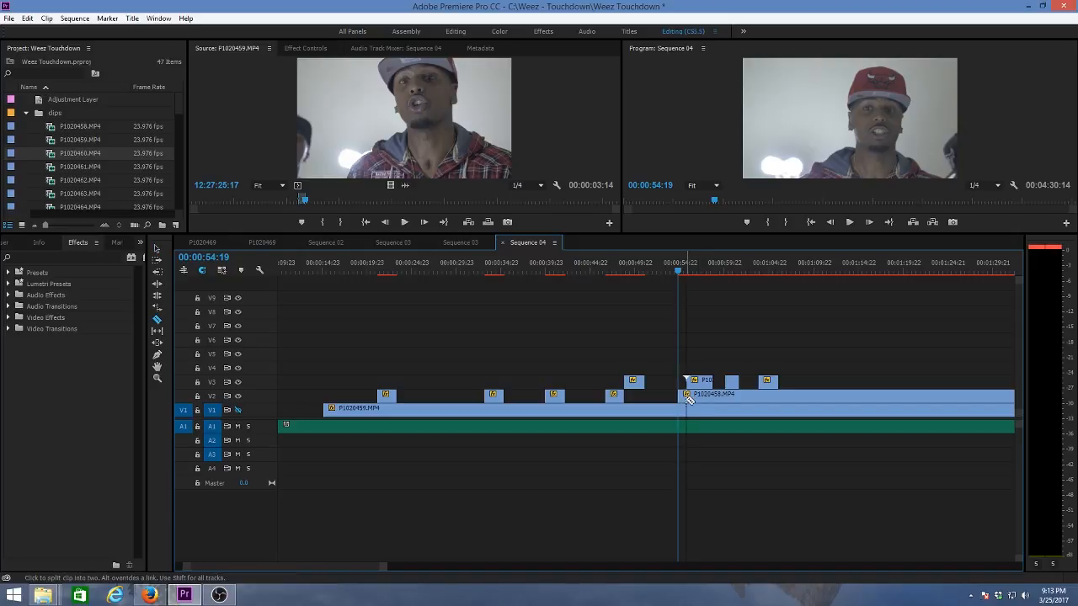
click(687, 397)
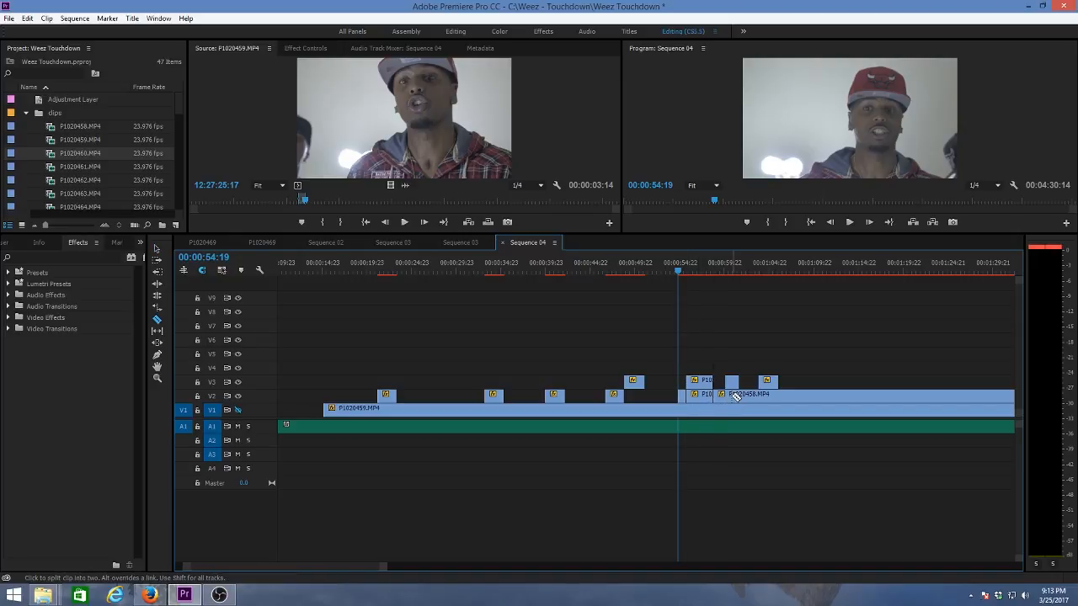
click(725, 396)
click(739, 396)
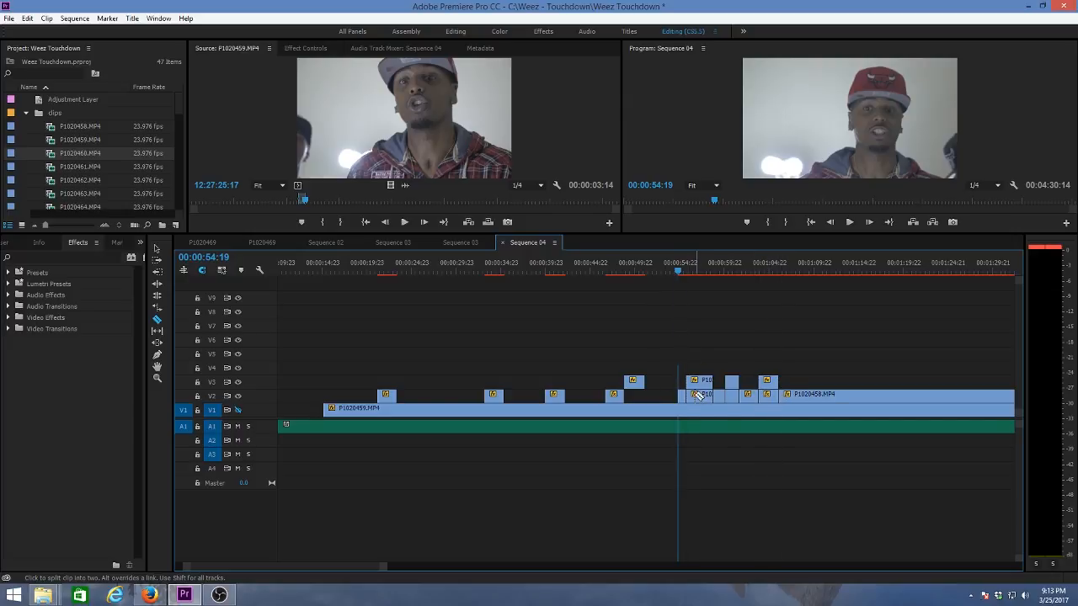
Delete the three P1020458.MP4 parts lying beneath the remaining V3 pieces and play the result through to 00:01:05:23
key(v)
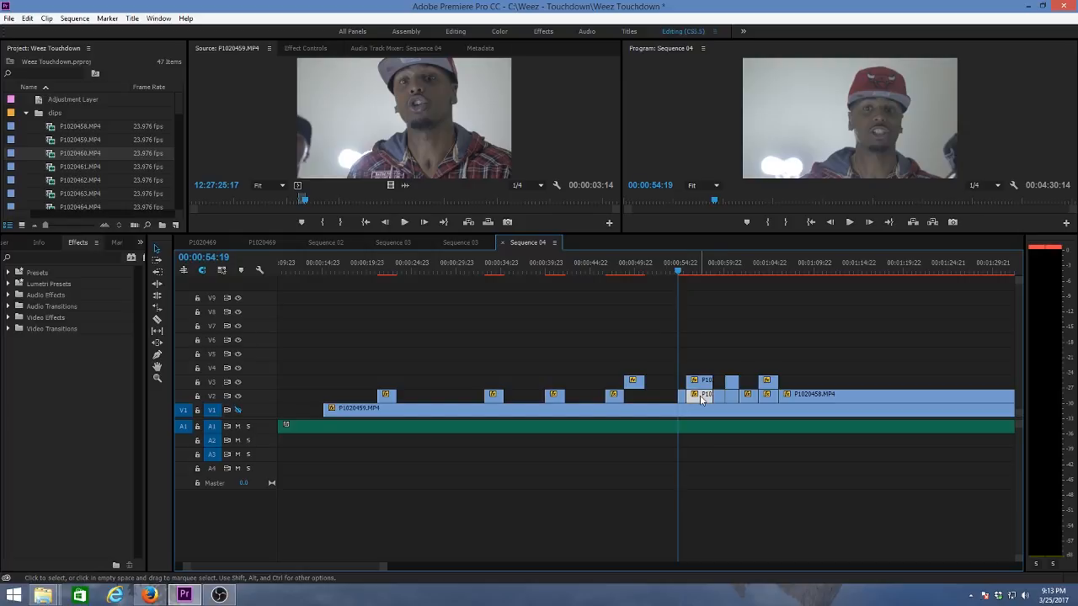
key(Delete)
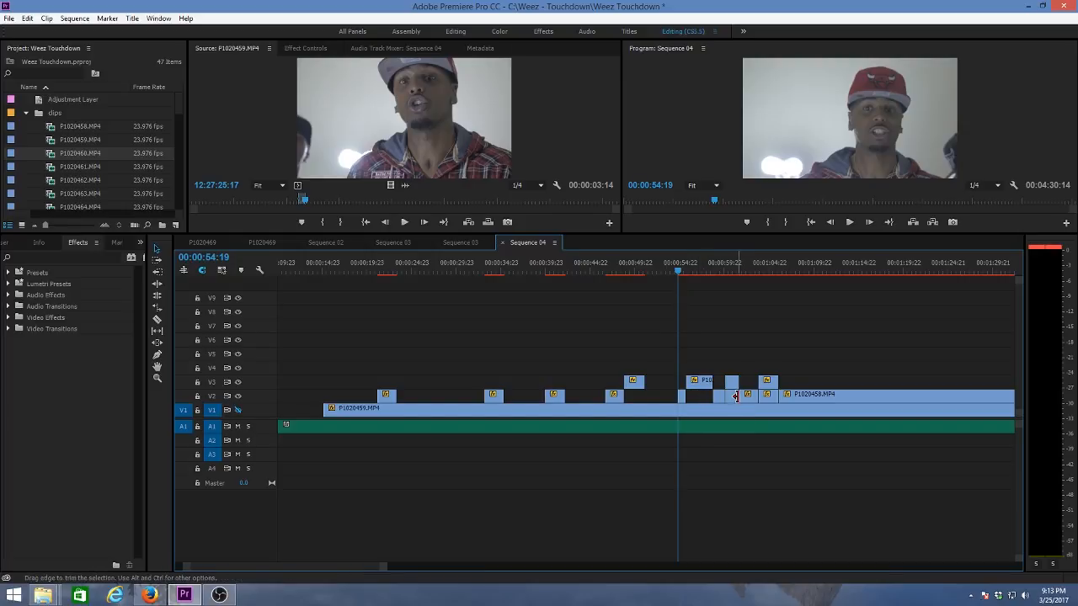
click(732, 397)
key(Delete)
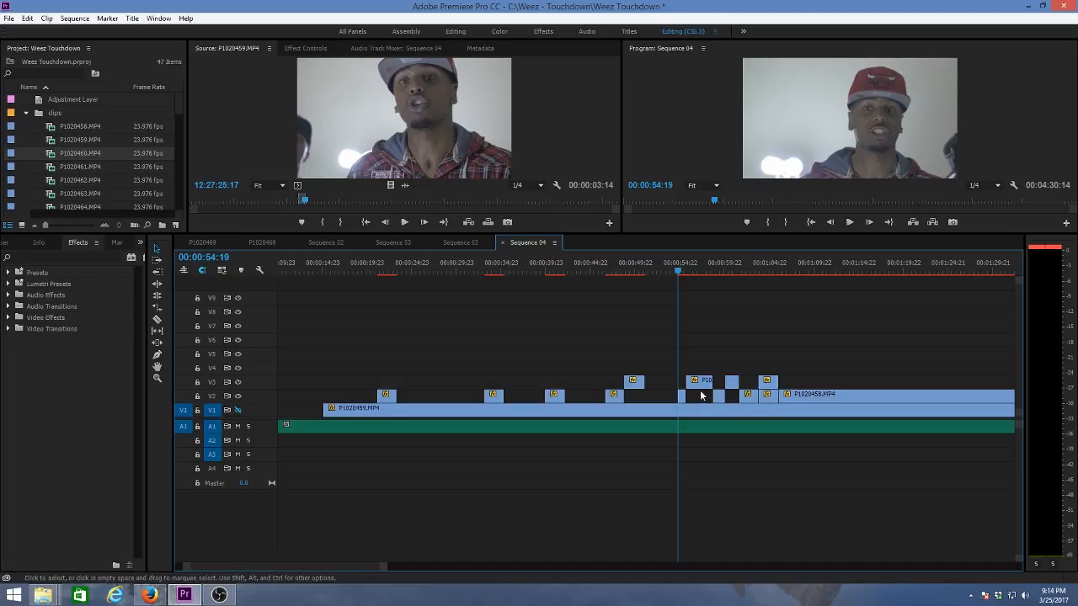
click(767, 398)
key(Delete)
key(space)
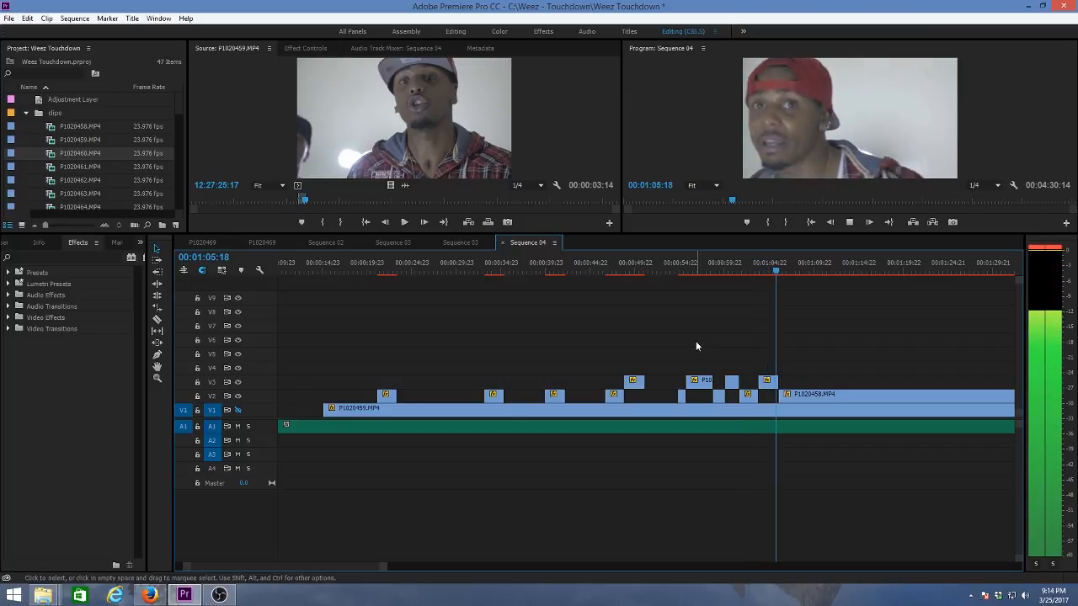
key(space)
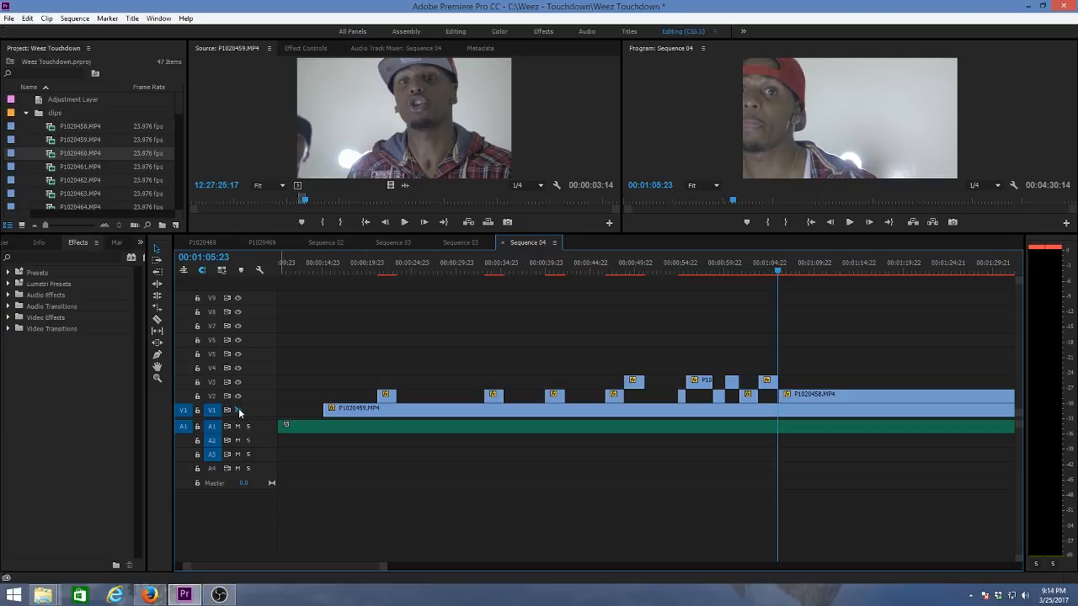
Make track V1 visible again and review the combined edit from the start of P1020459.MP4 to 00:00:42:22
drag(350, 268, 328, 276)
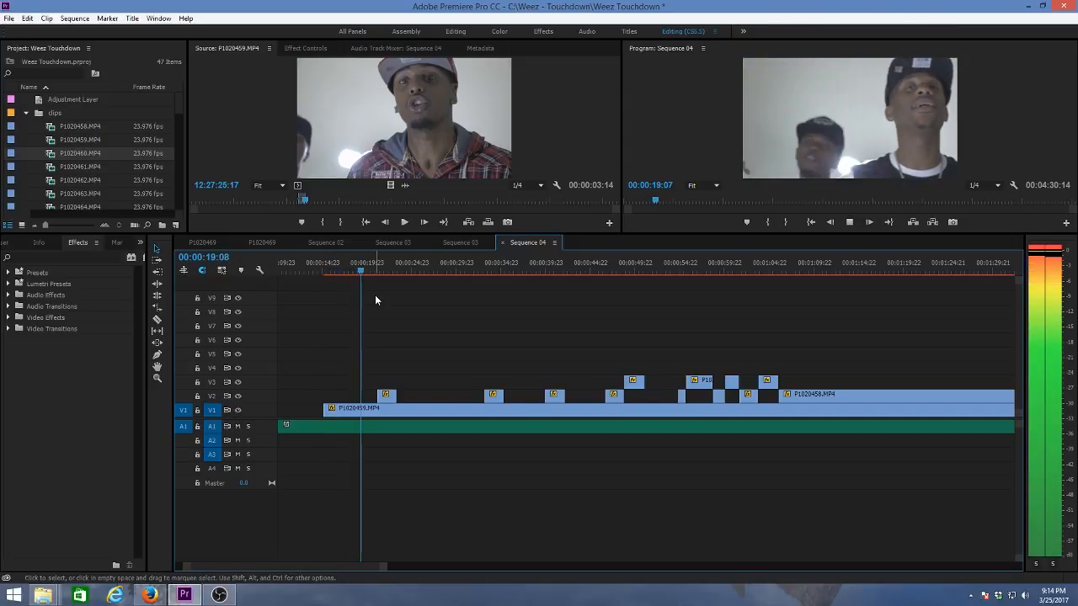
key(space)
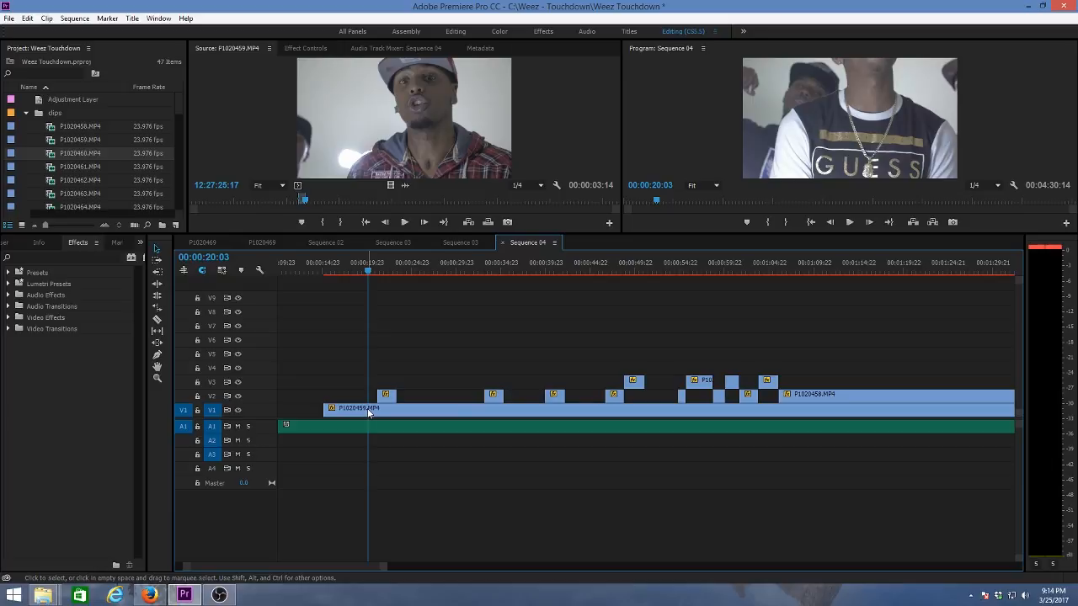
key(space)
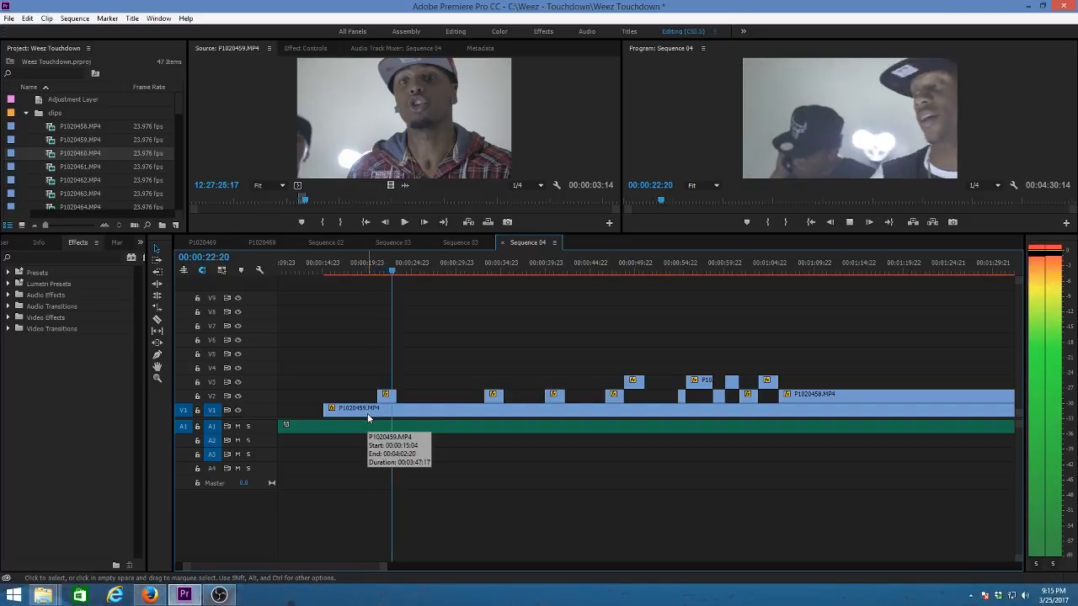
key(space)
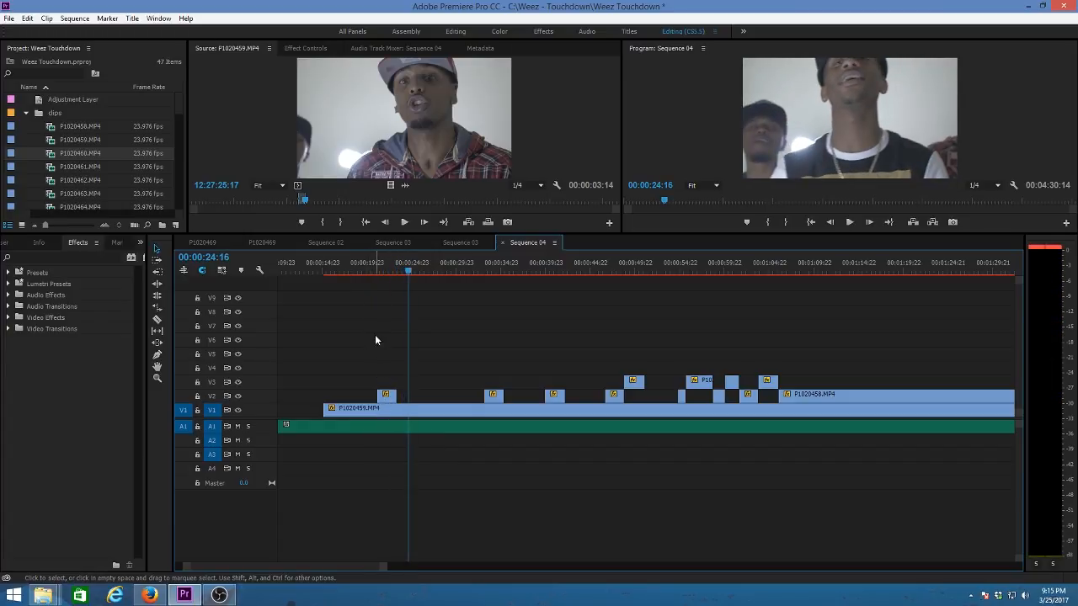
click(374, 270)
key(space)
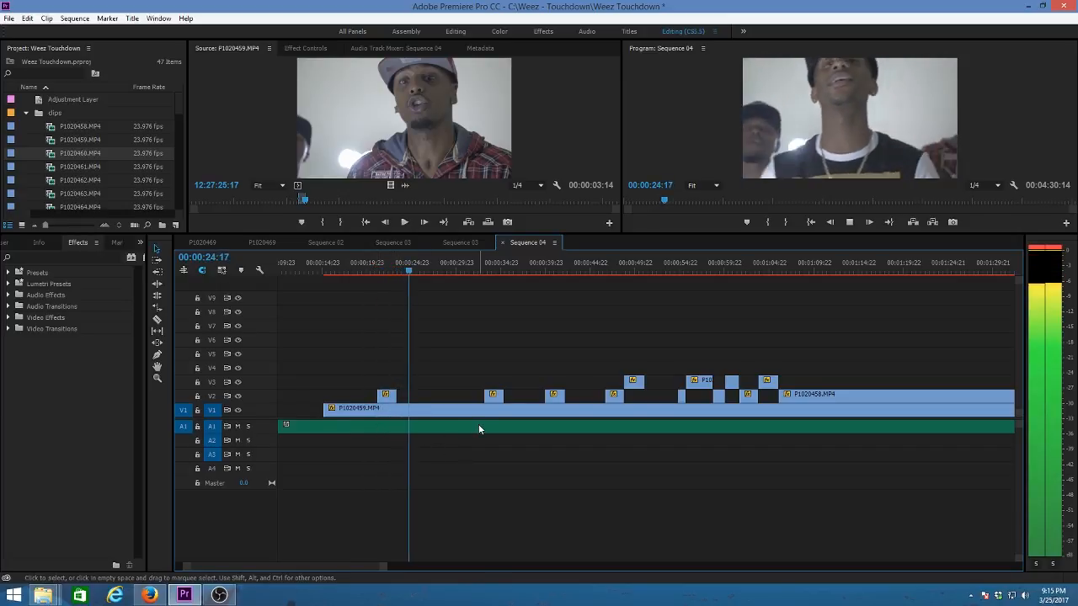
click(487, 270)
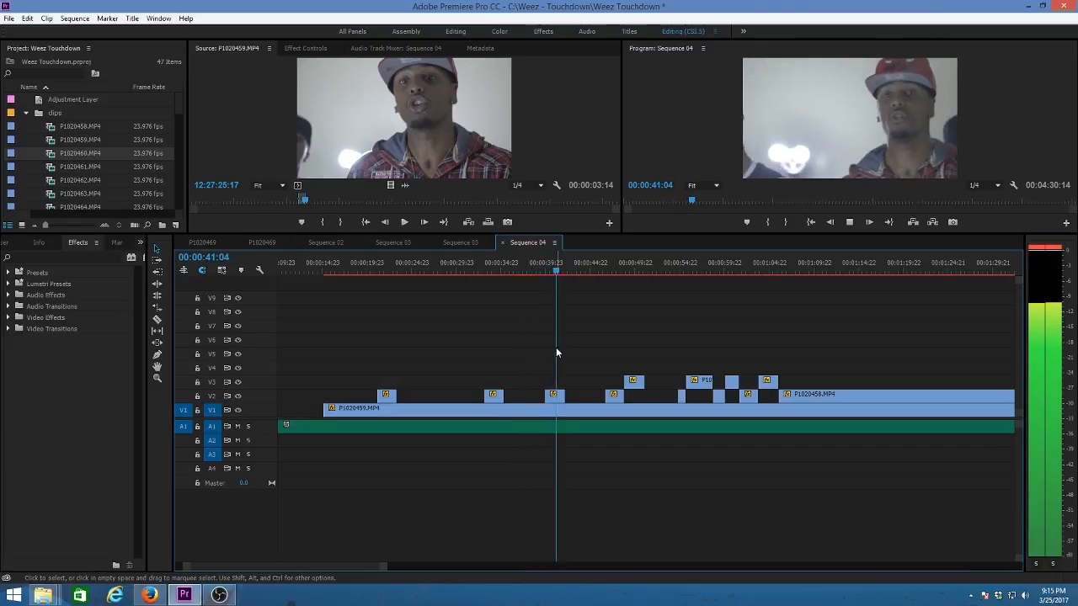
key(space)
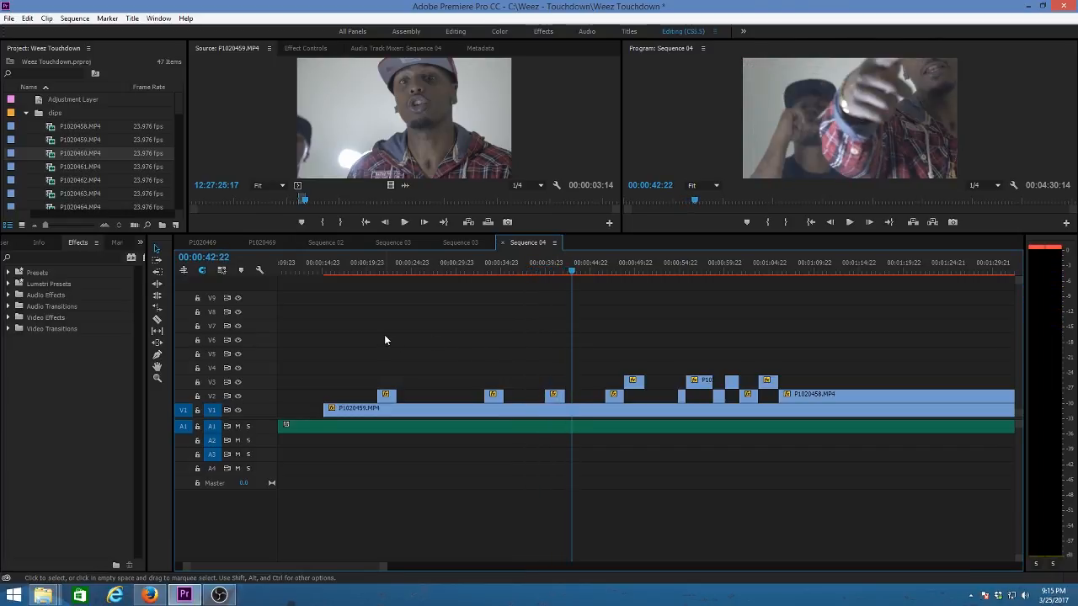
Split P1020459.MP4 on V1 at both edges of each of the first three V2 pieces
key(c)
click(378, 410)
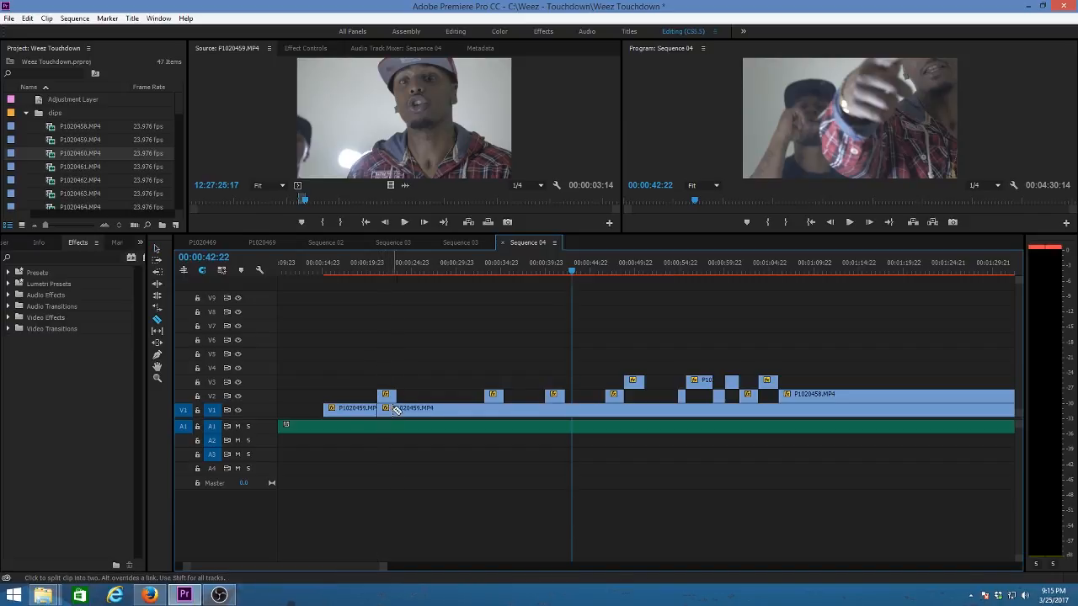
click(486, 410)
click(486, 411)
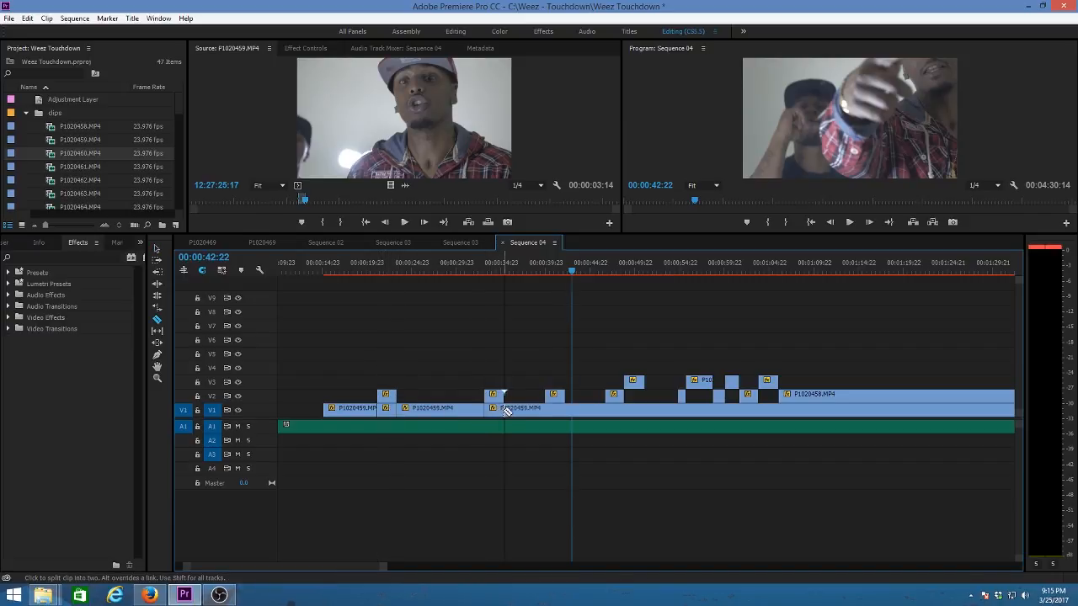
click(506, 410)
click(569, 410)
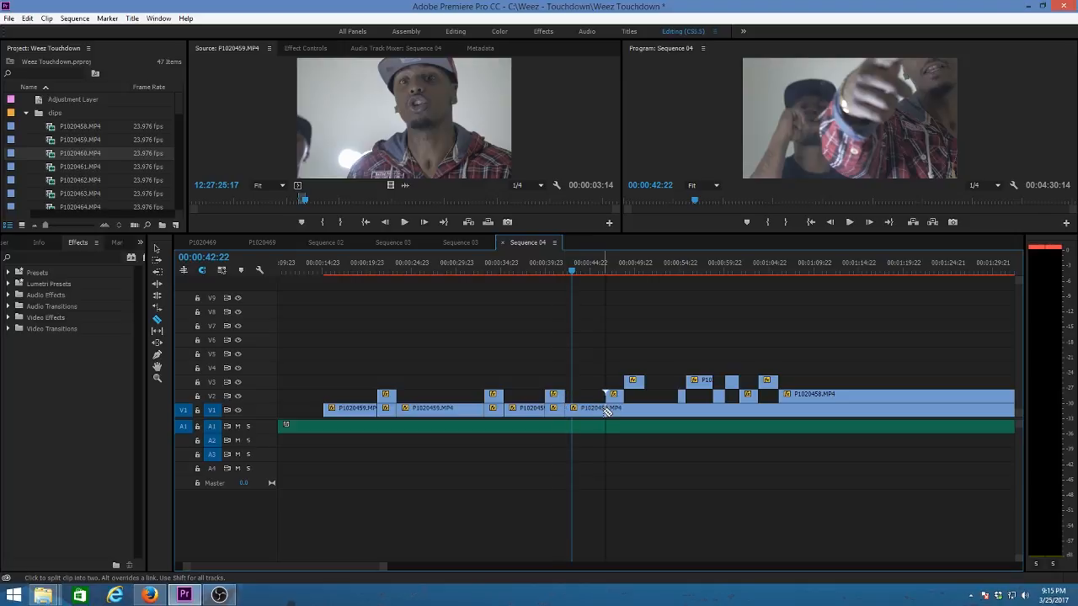
Split P1020459.MP4 on V1 at the fourth V2 piece's start, the first V3 piece's end, 00:00:54:19 and the last V3 piece's end
click(607, 411)
click(648, 411)
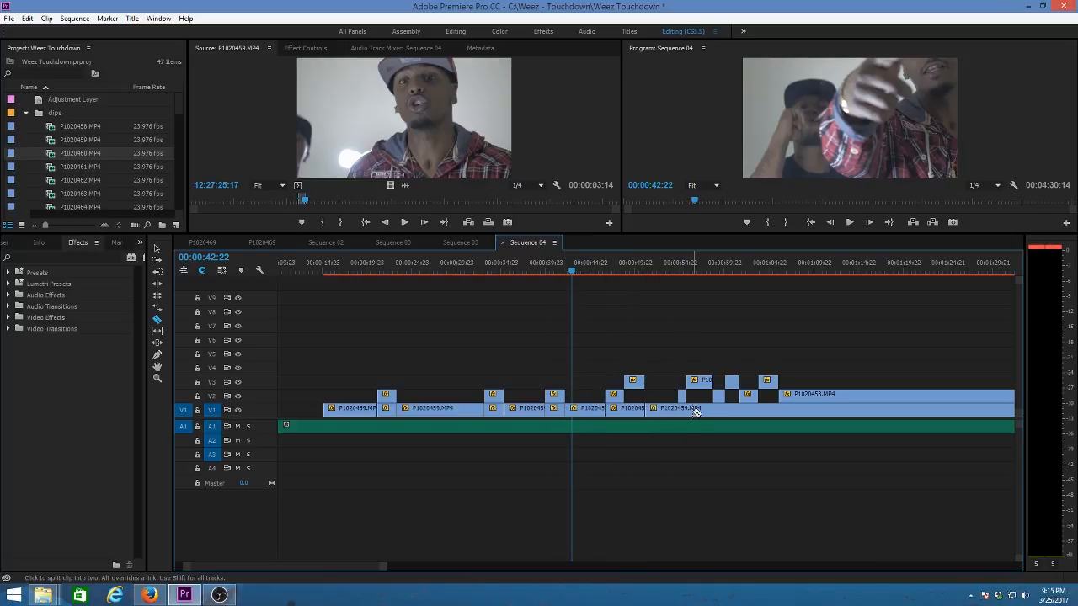
click(679, 411)
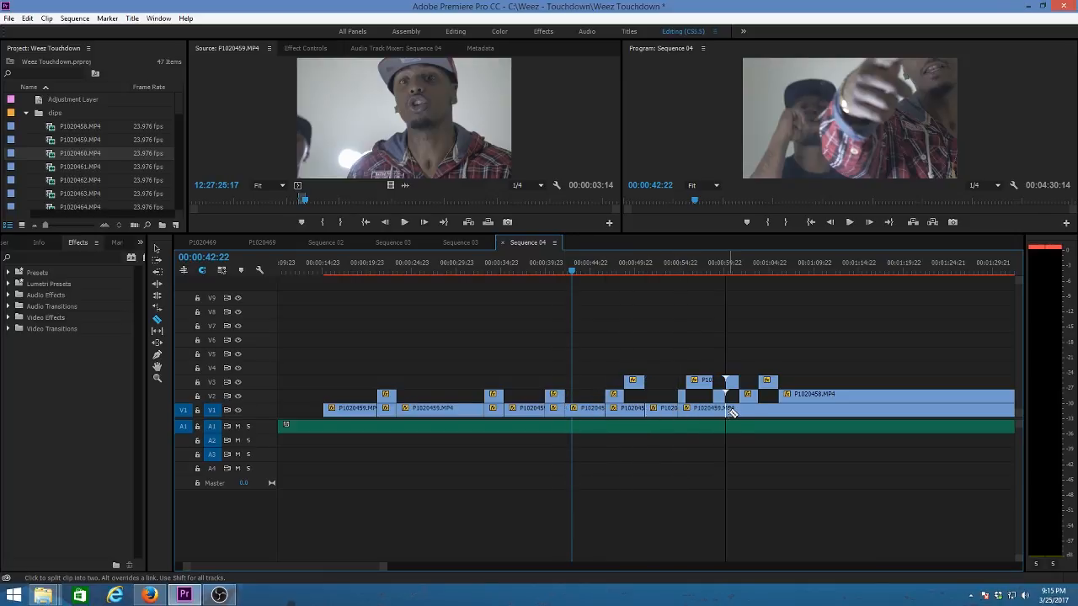
click(779, 411)
key(v)
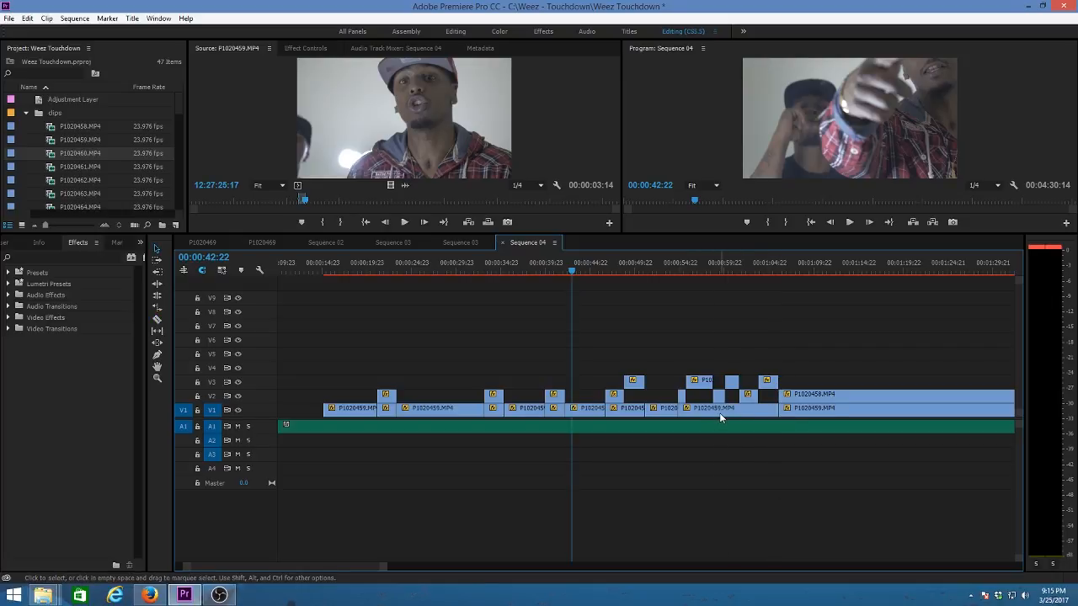
Delete the P1020459.MP4 parts on V1 that lie beneath the chosen V2 and V3 pieces
click(719, 413)
key(Delete)
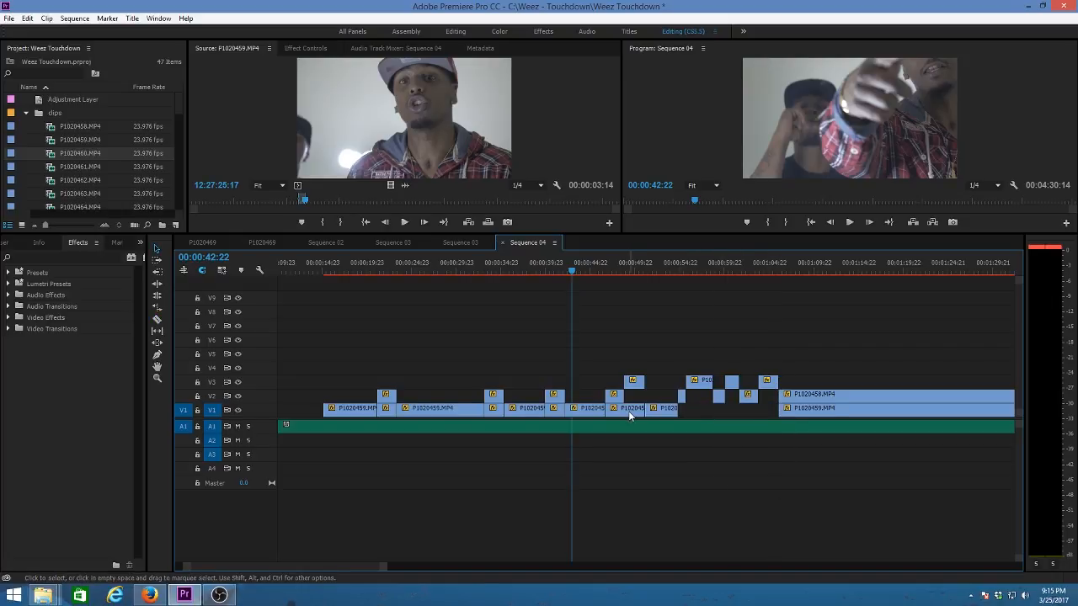
click(628, 411)
key(Delete)
key(Delete)
click(494, 411)
key(Delete)
click(387, 411)
key(Delete)
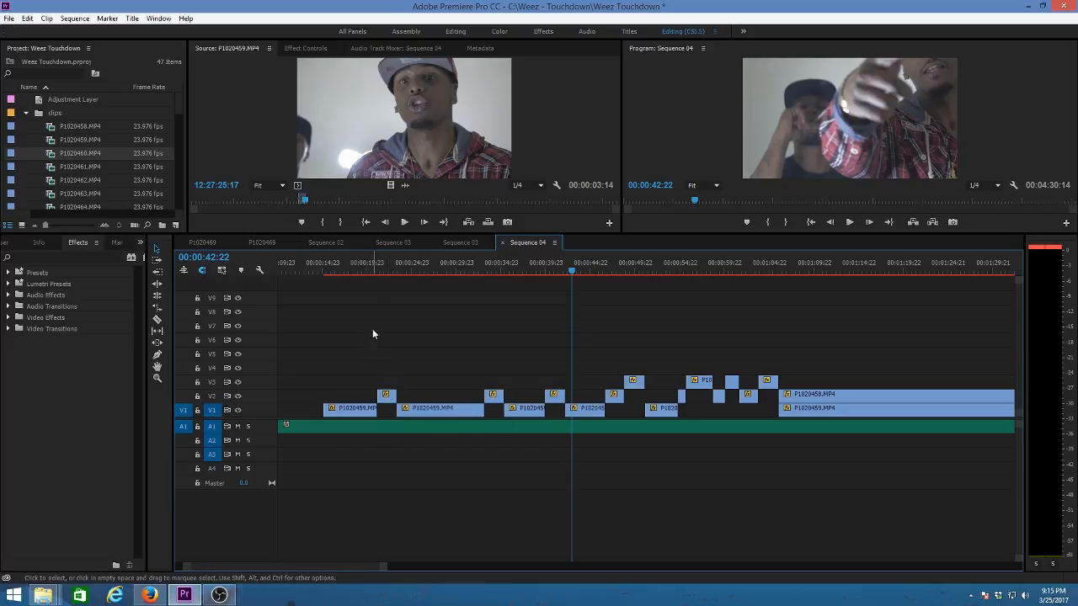
Play the cleaned-up edit from 00:00:19:18 to 00:00:29:01
click(365, 265)
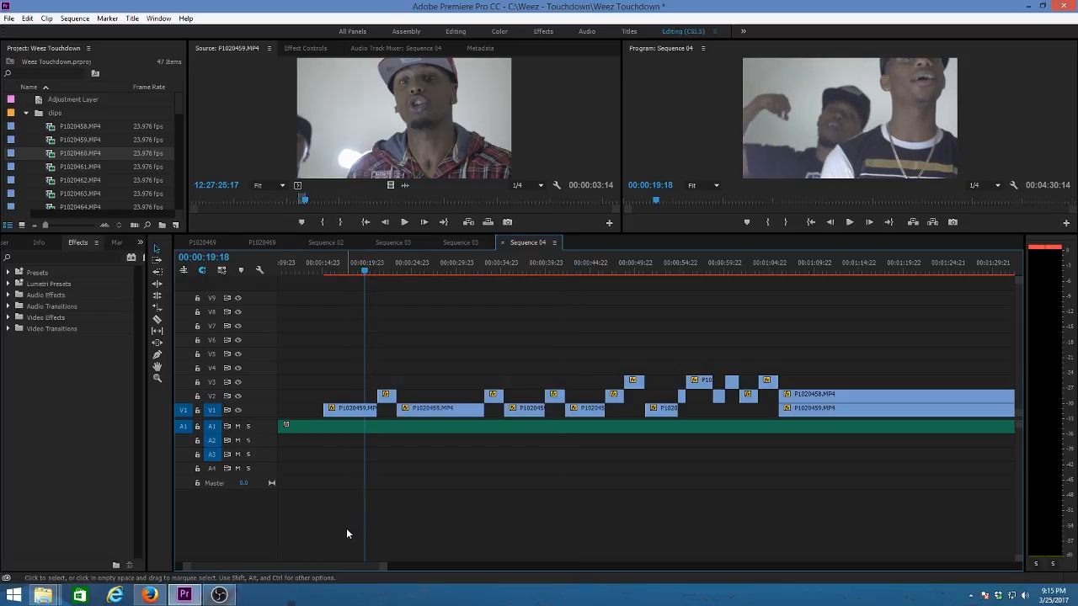
key(space)
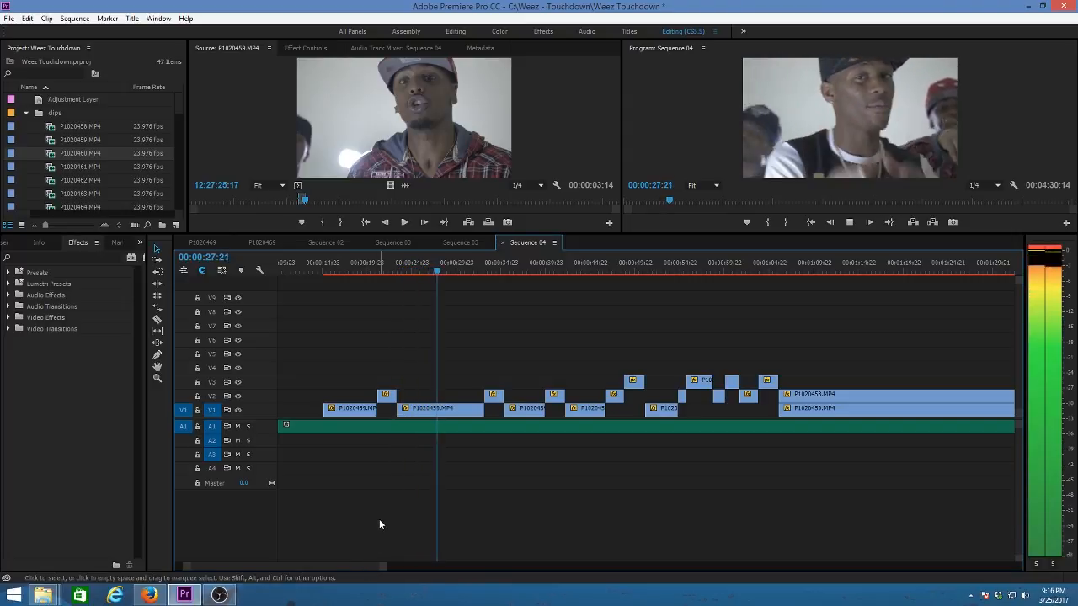
key(space)
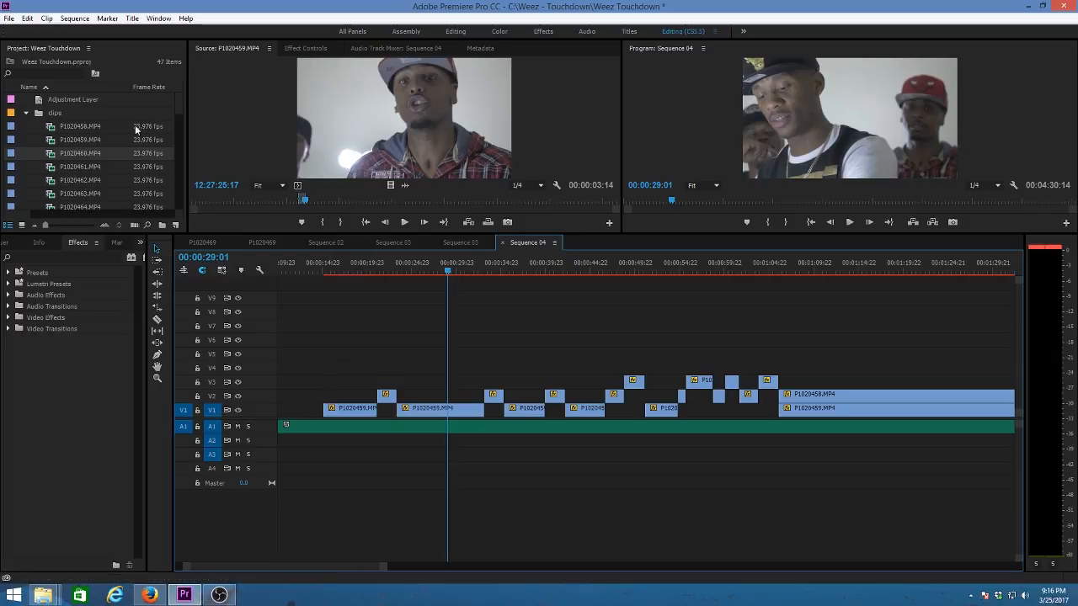
Preview the source clips P1020467.MP4, P1020469.MP4, P1020466.MP4 and P1020465.MP4 one after another
drag(180, 105, 176, 128)
double_click(72, 127)
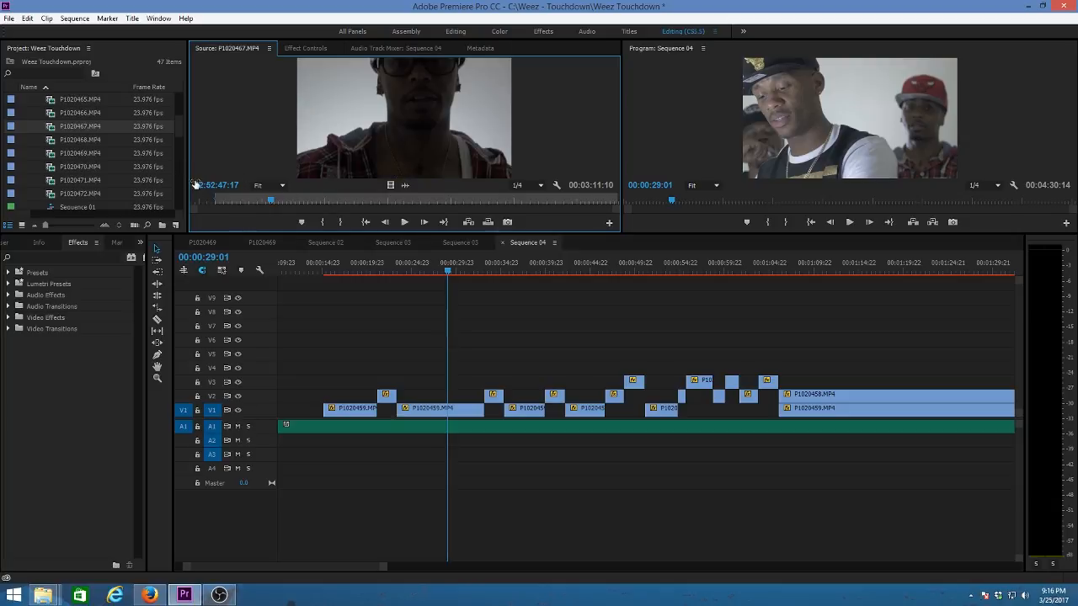
double_click(73, 153)
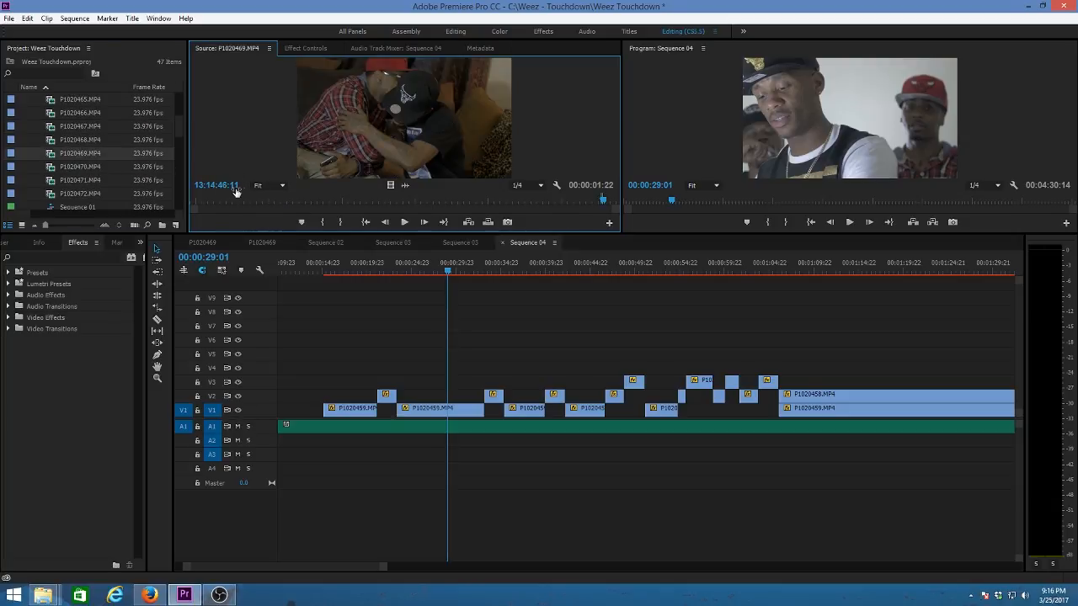
double_click(74, 112)
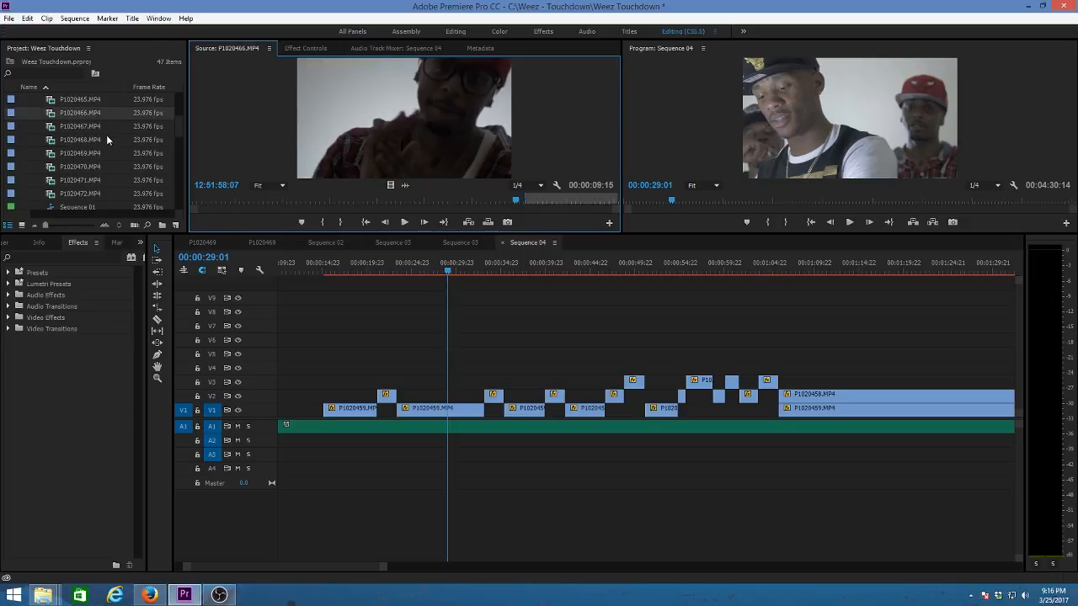
scroll(179, 123, up, 3)
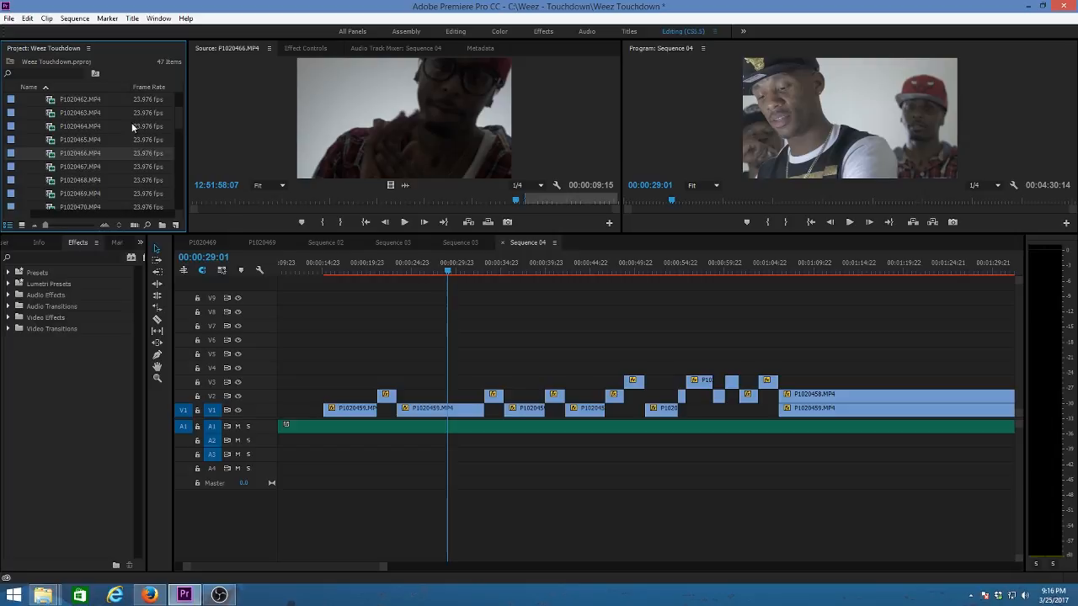
double_click(74, 140)
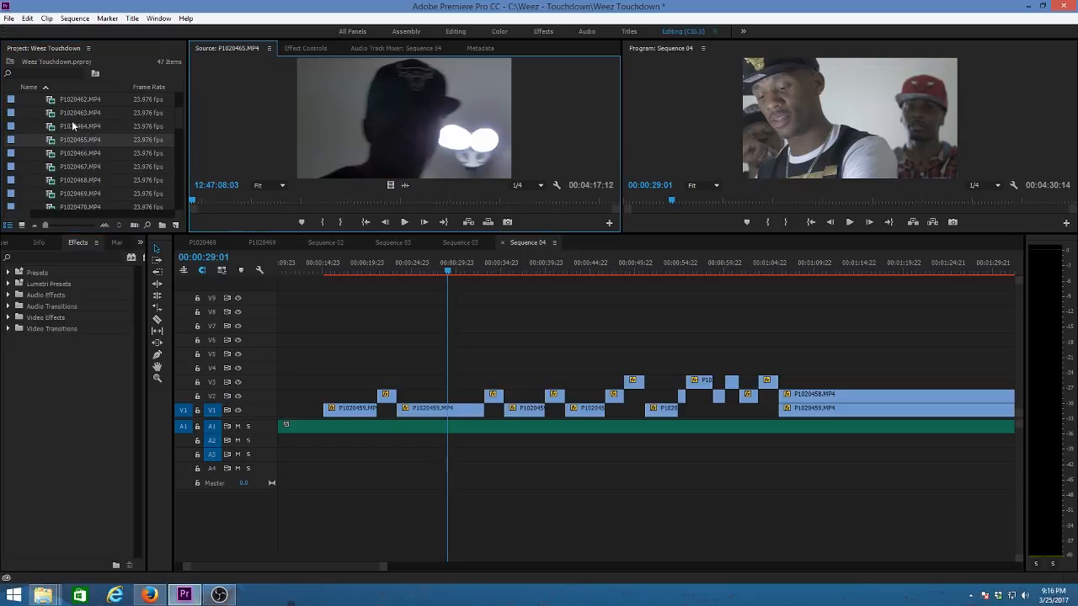
Mark P1020464.MP4 from 12:41:59:11 to 12:42:03:11 and place its video on V4 above the second P1020459.MP4 piece, spanning 00:00:29:01
double_click(72, 125)
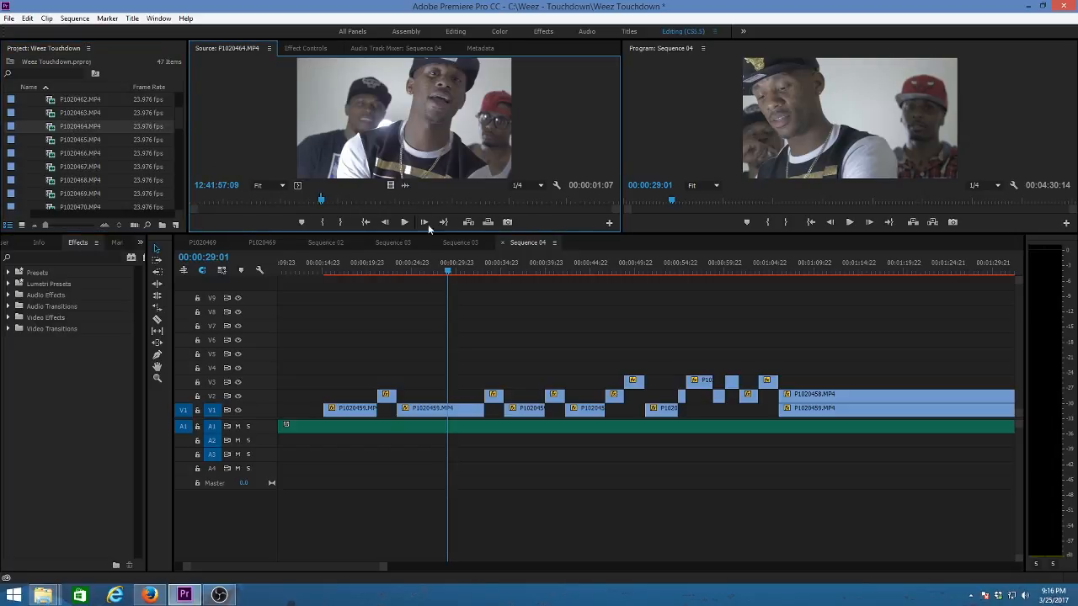
click(325, 200)
drag(326, 200, 322, 199)
key(i)
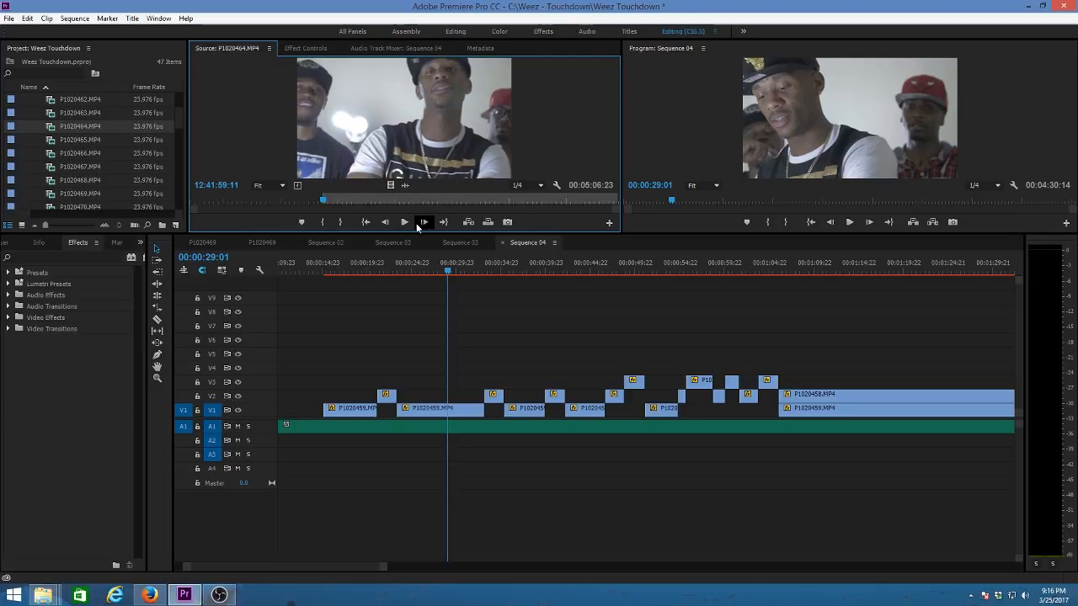
click(405, 222)
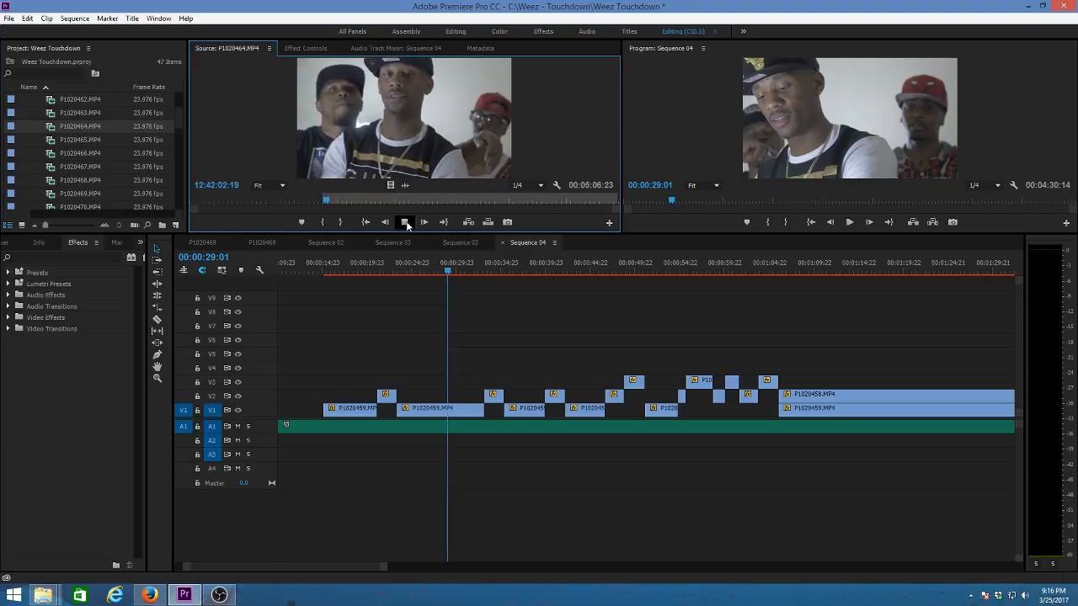
click(405, 223)
key(o)
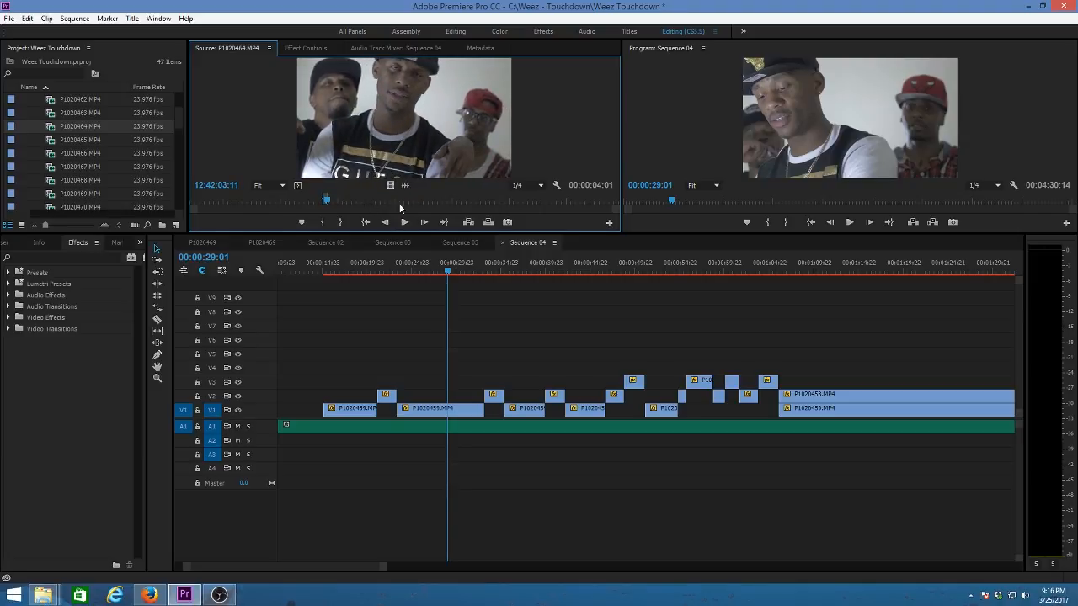
drag(391, 185, 439, 372)
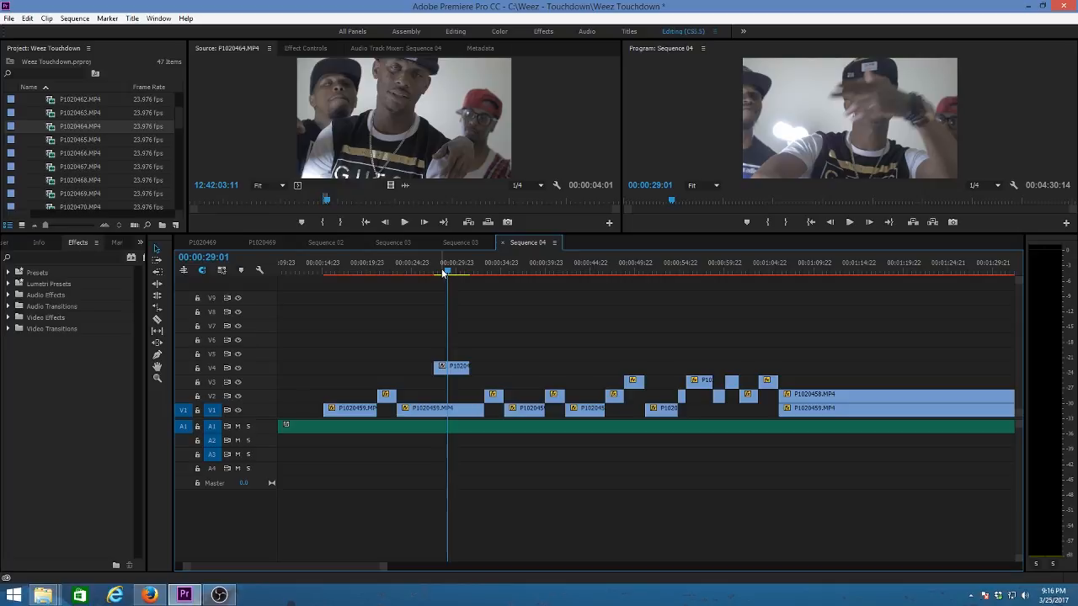
Play the new V4 clip through once, and replay it from 00:00:27:23 to 00:00:29:08
drag(437, 272, 428, 272)
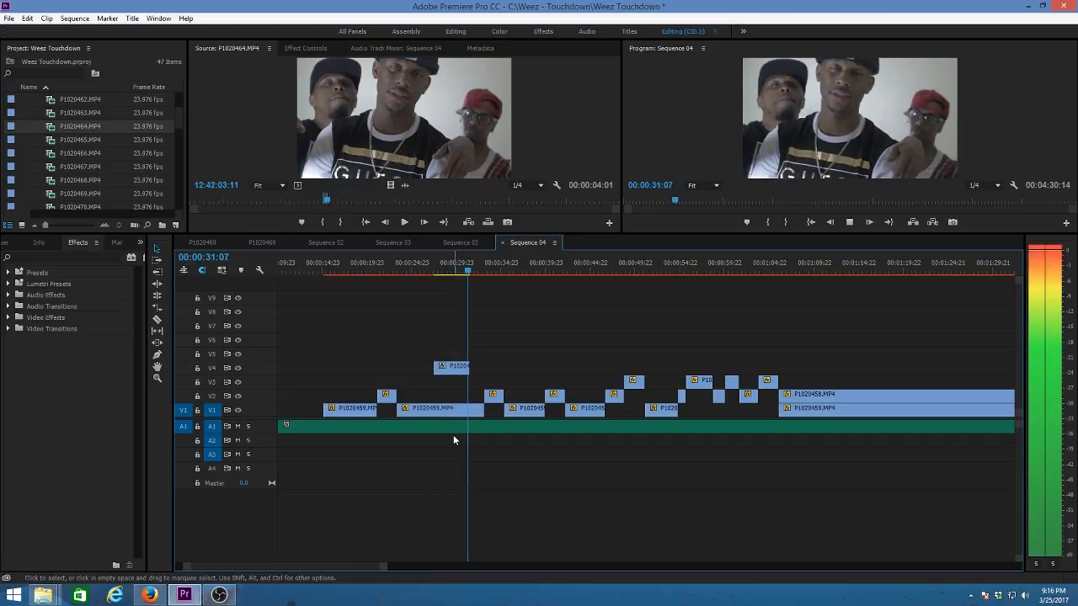
key(space)
click(439, 268)
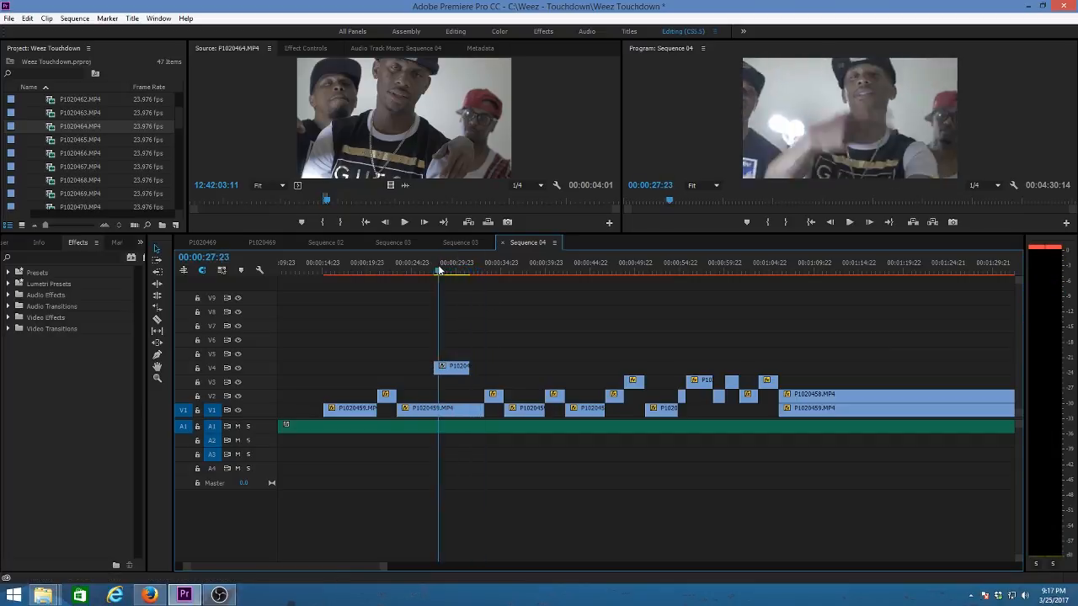
key(space)
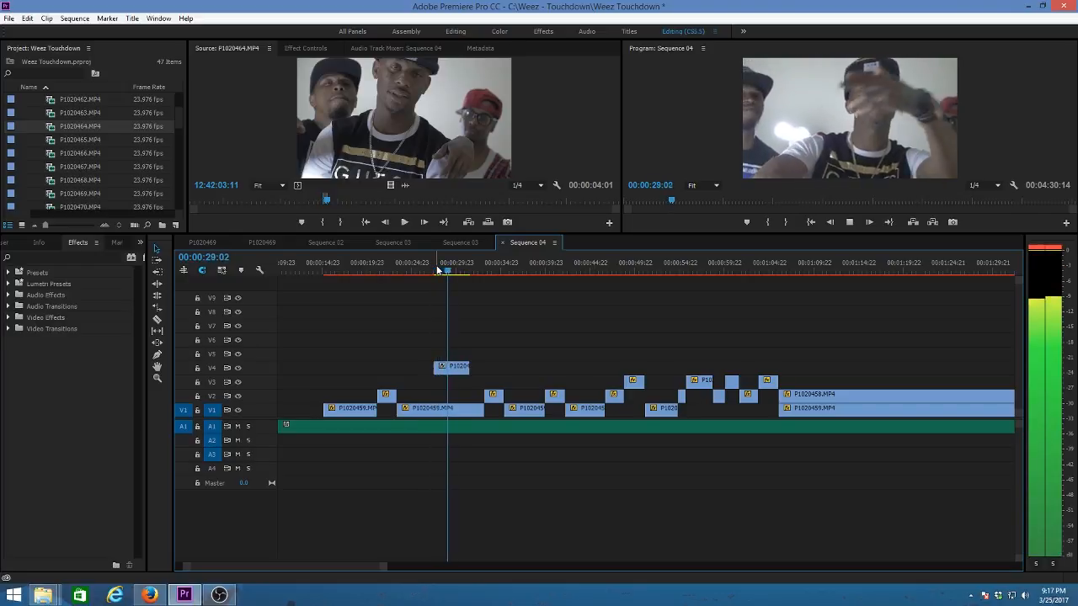
key(space)
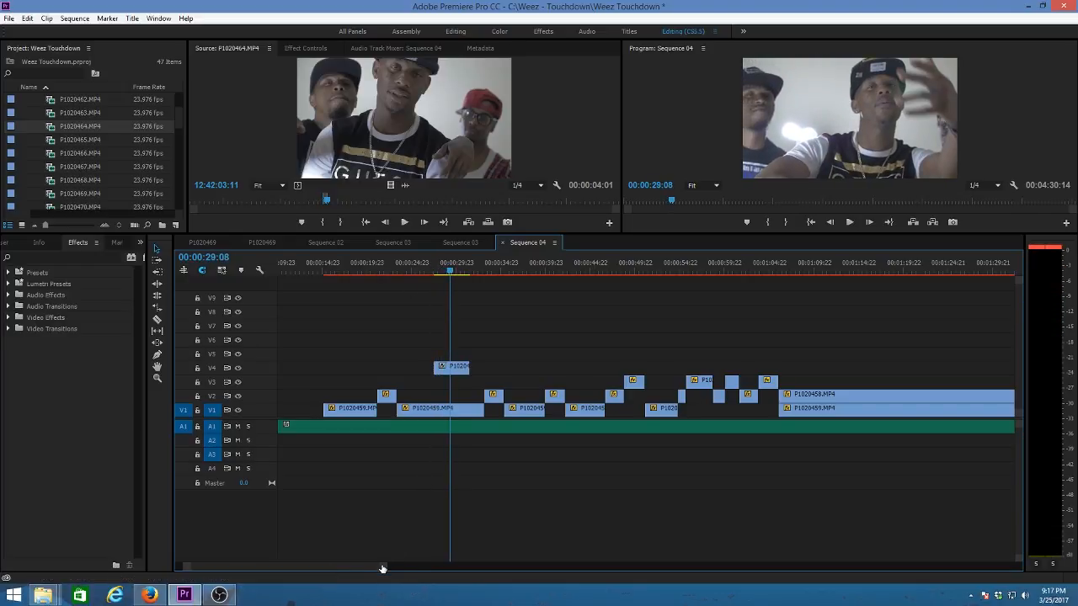
Split the P1020464.MP4 clip on V4 shortly after its start and at 00:00:30:12
drag(382, 569, 337, 565)
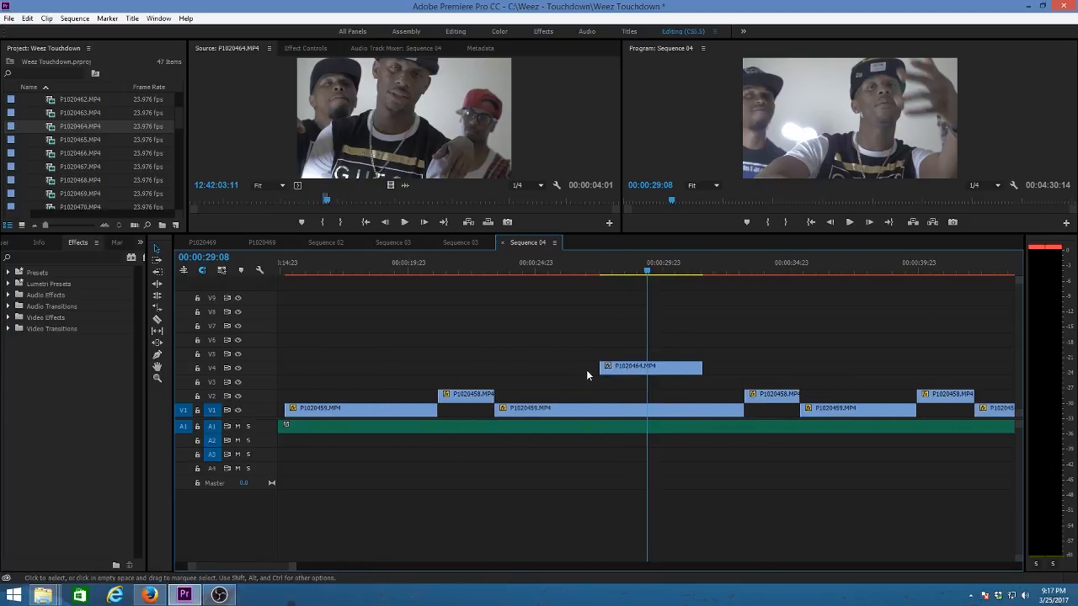
click(624, 270)
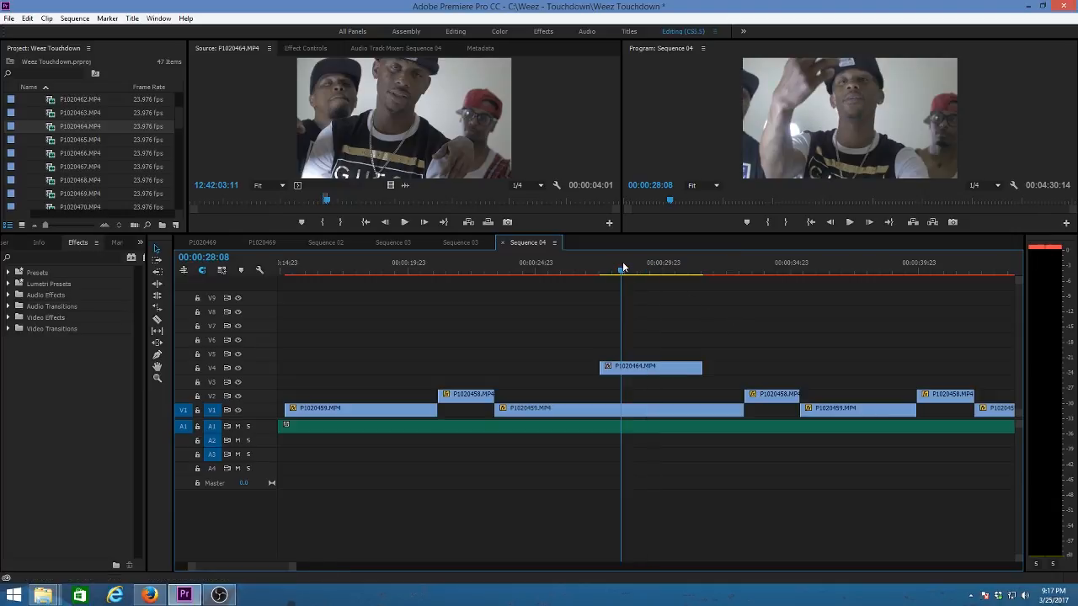
key(space)
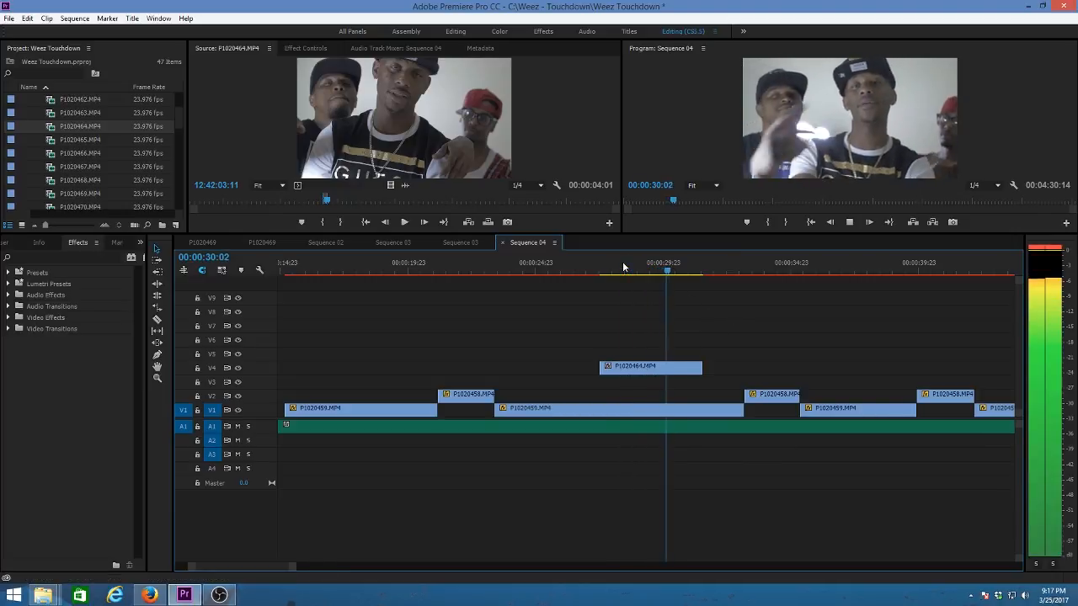
key(space)
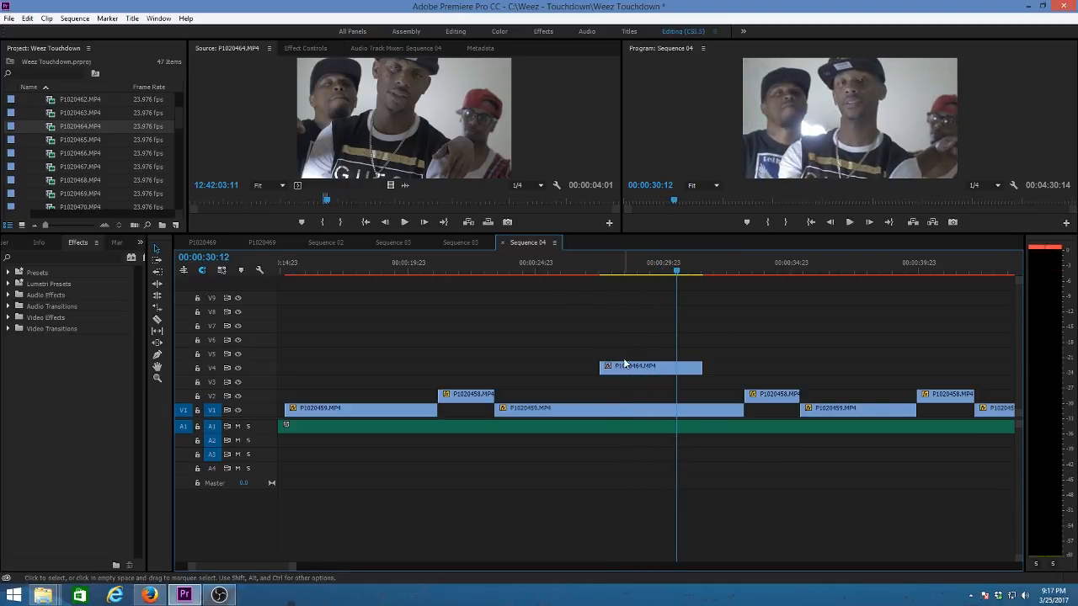
key(c)
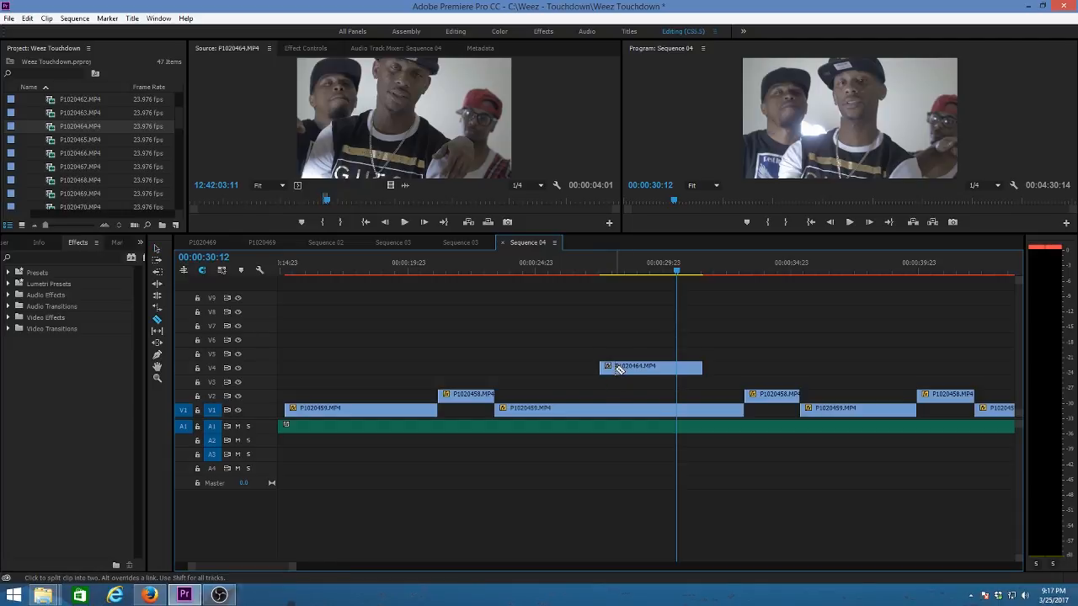
click(616, 368)
key(v)
Play the split V4 clip from 00:00:27:21 to 00:00:30:02
click(610, 268)
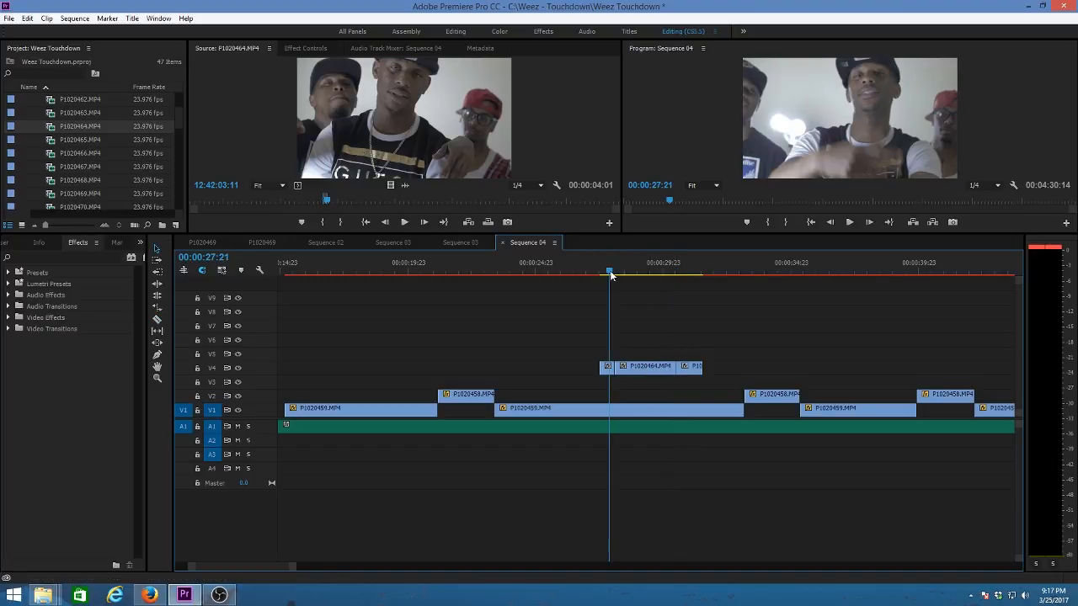
key(space)
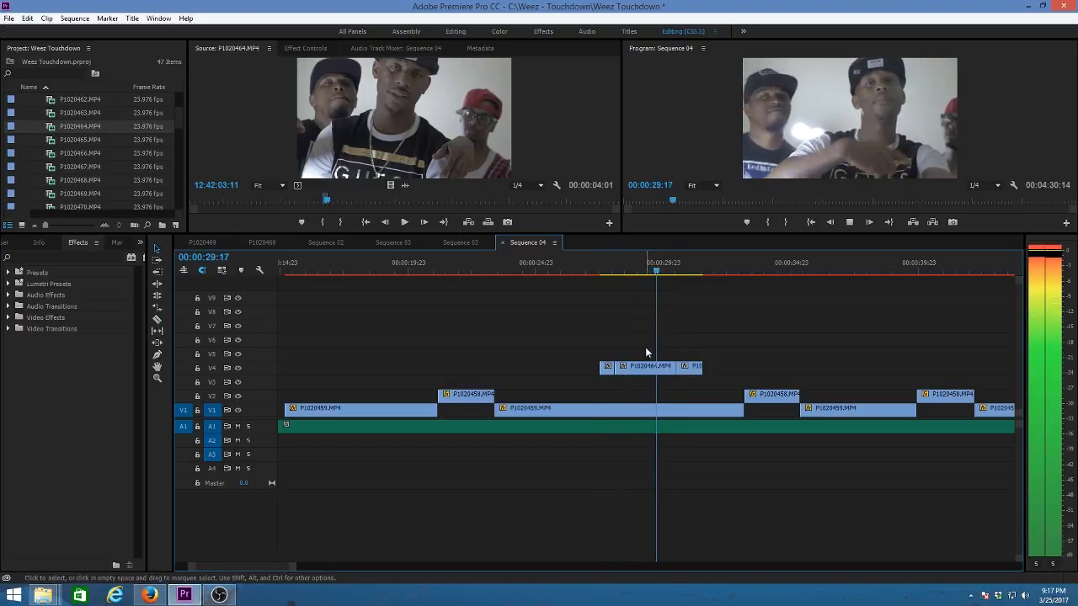
key(space)
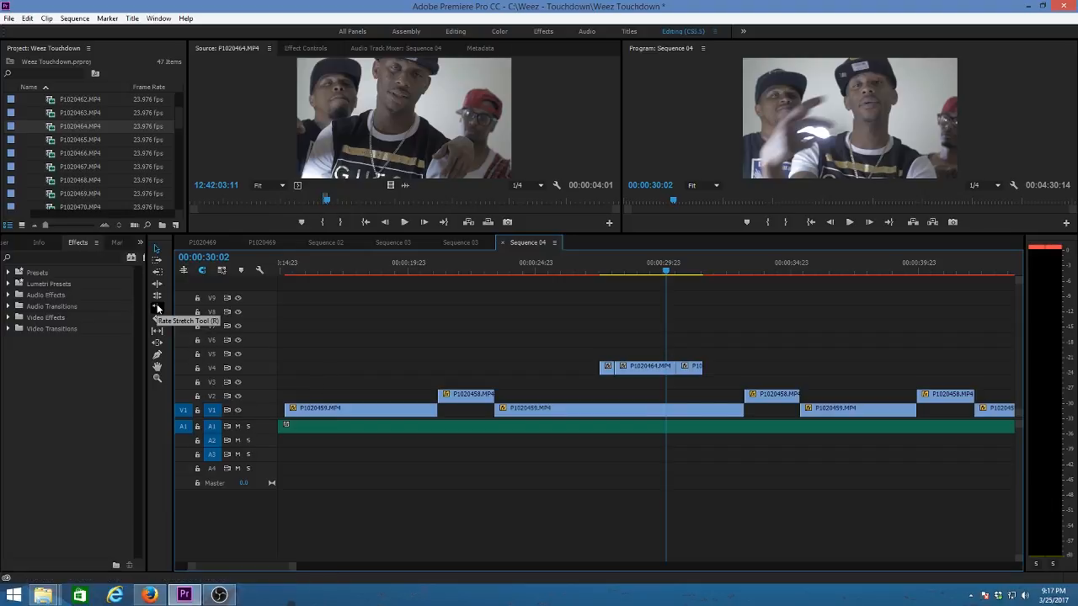
Speed up the middle V4 piece with the Rate Stretch tool, shortening it to slightly less than half its length
key(r)
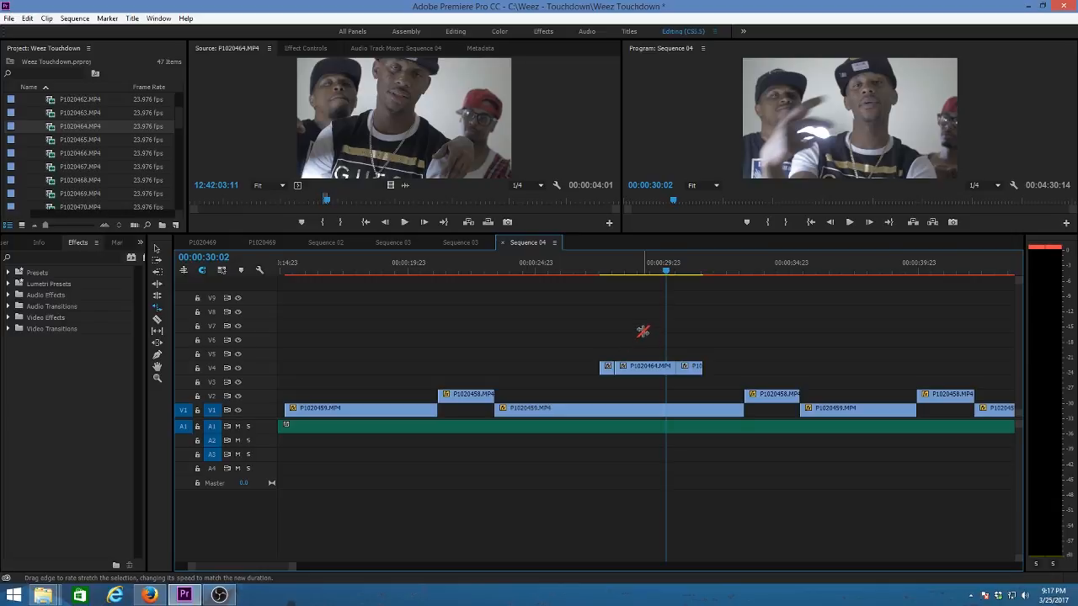
click(674, 368)
drag(674, 368, 640, 368)
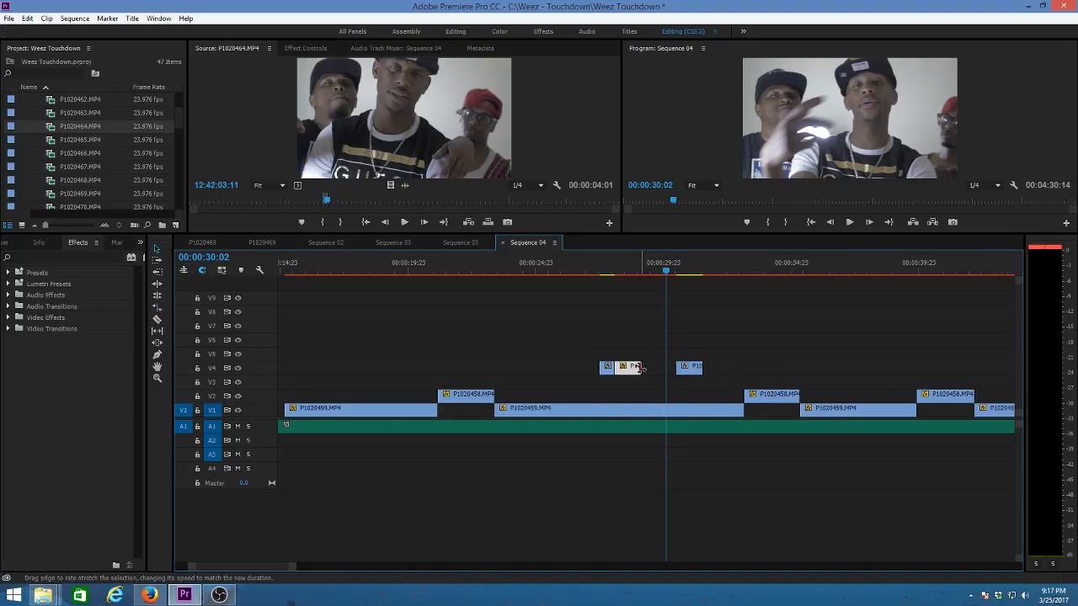
Replay the sped-up middle V4 piece several times from around its start
drag(667, 266, 604, 266)
key(space)
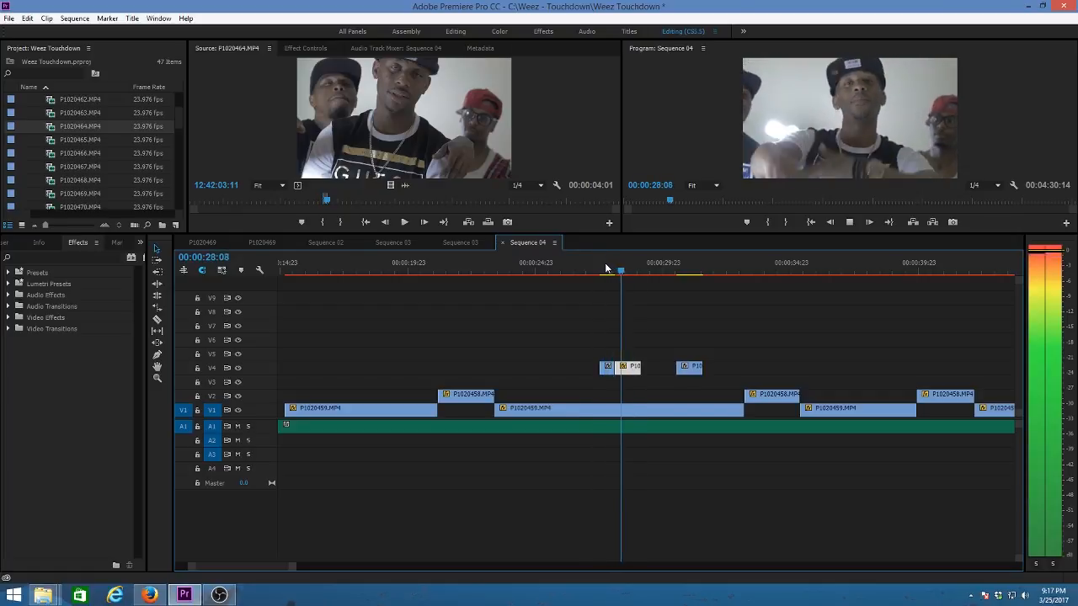
click(613, 268)
key(space)
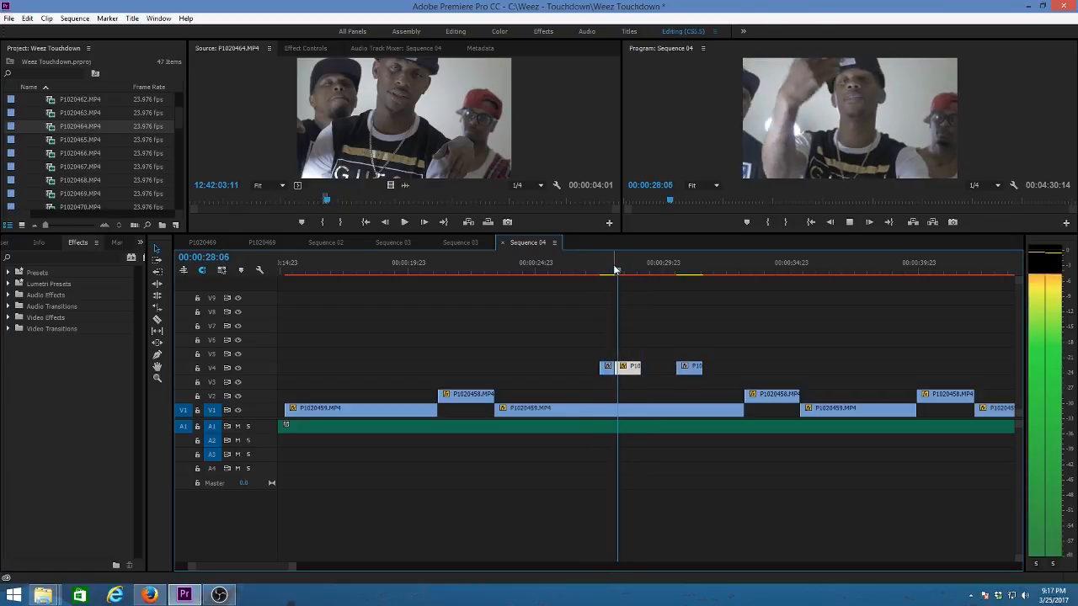
click(614, 273)
key(space)
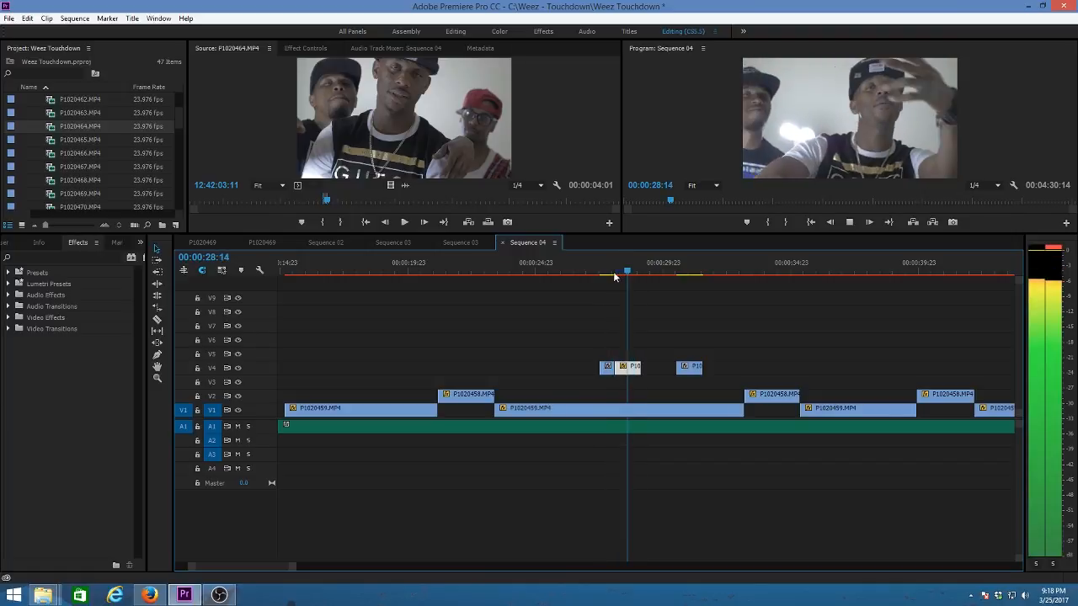
key(space)
Move the last V4 piece against the end of the sped-up piece and play the result to 00:00:29:19
drag(689, 368, 662, 372)
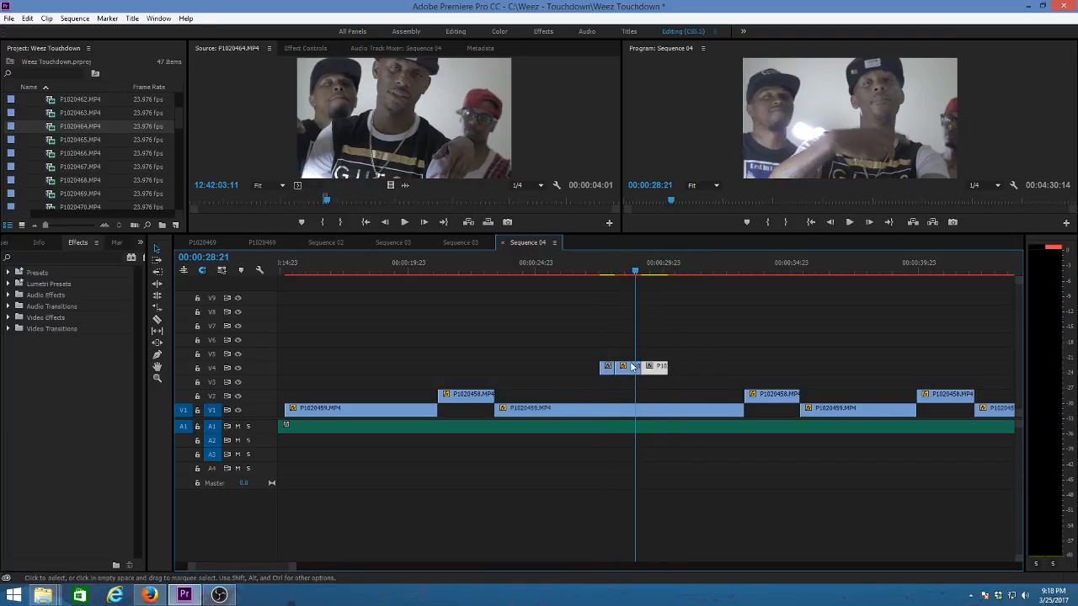
key(space)
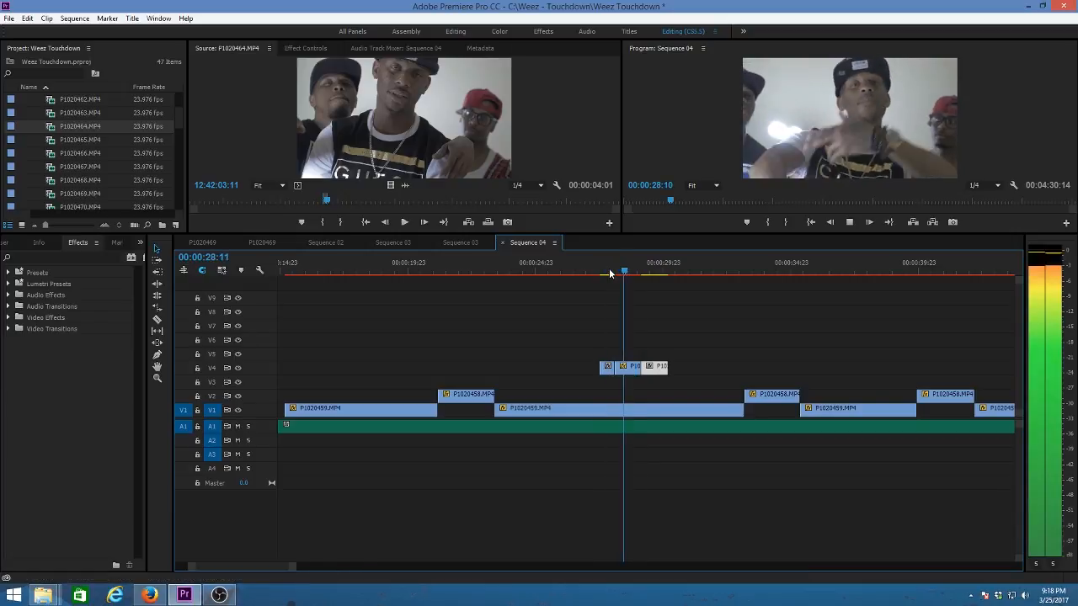
click(620, 270)
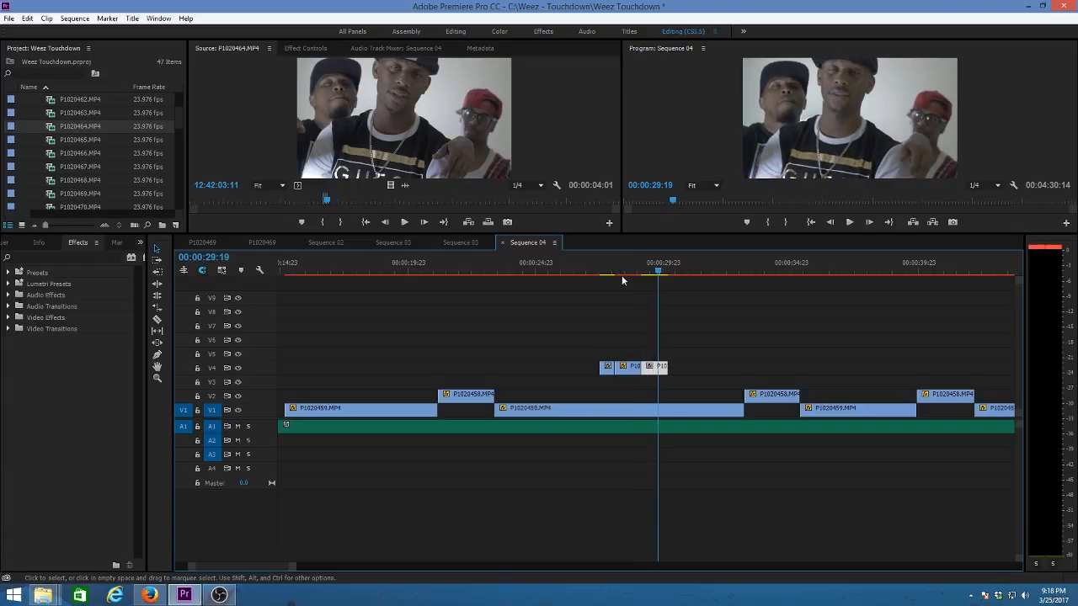
Replay the sped-up V4 pieces, restarting from 00:00:27:15 and stopping at 00:00:28:10
click(631, 267)
key(space)
click(604, 270)
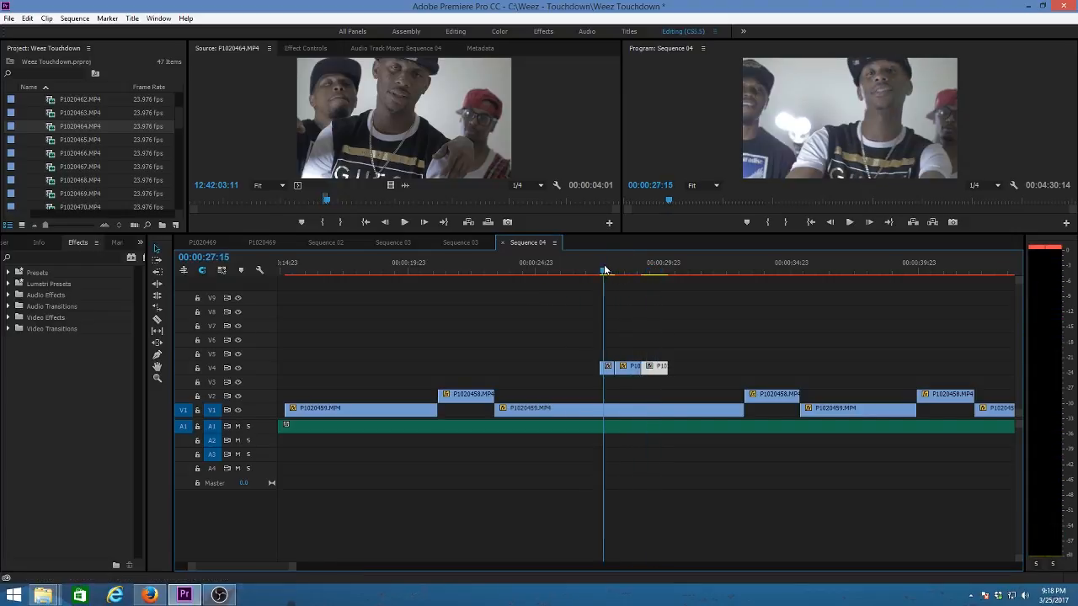
key(space)
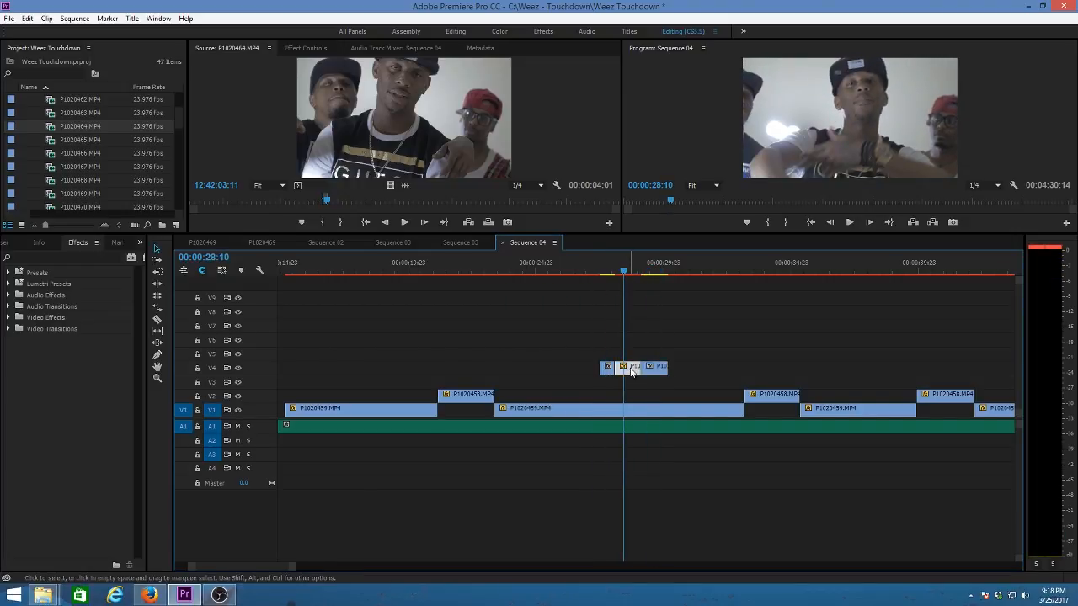
Move the middle P1020464.MP4 piece up to V5 and try slowing it to 34.52% with the Rate Stretch tool
drag(629, 368, 792, 352)
key(r)
click(679, 271)
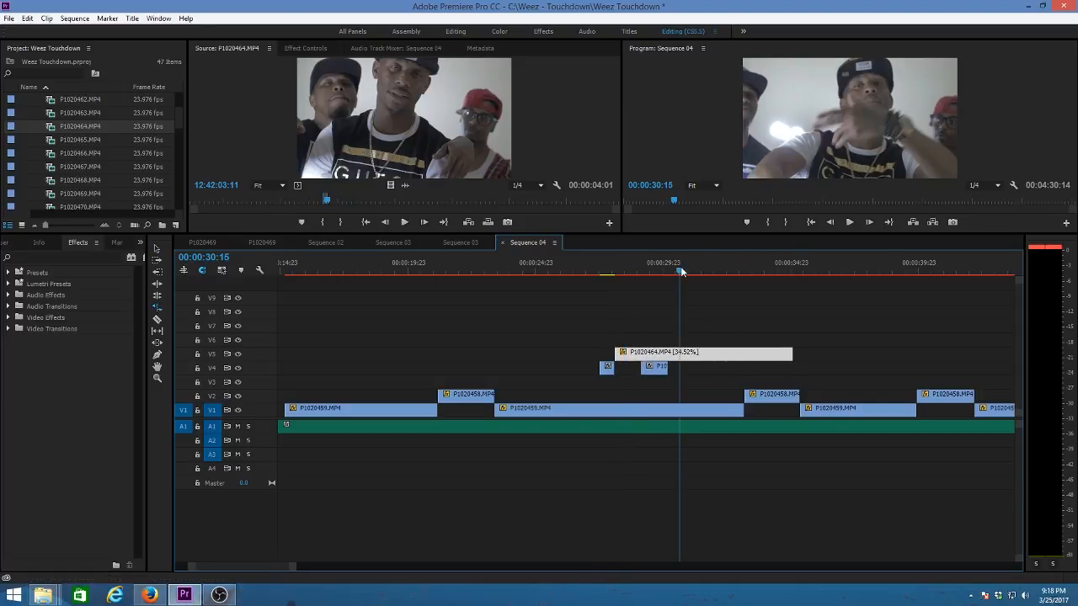
key(space)
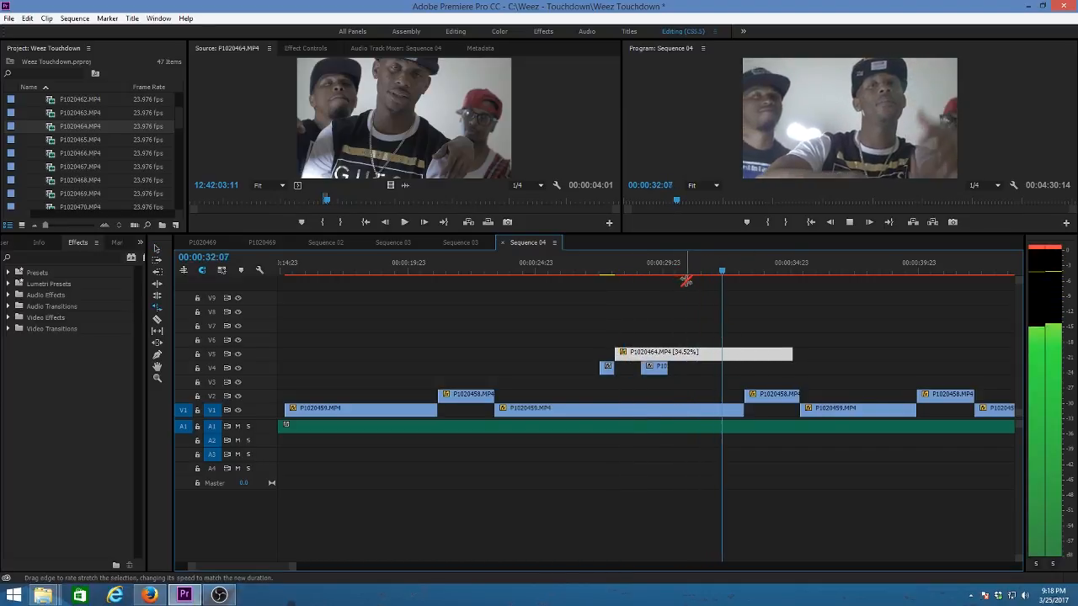
key(space)
click(671, 270)
key(space)
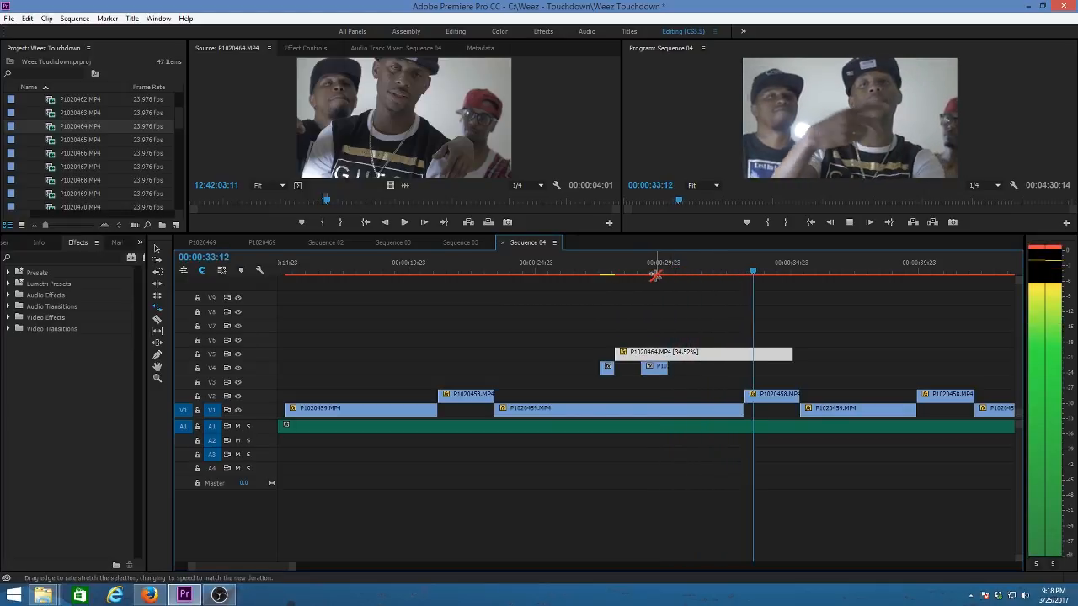
key(space)
Undo the slow-down of the V5 piece and play the three pieces through to 00:00:29:22
key(ctrl+z)
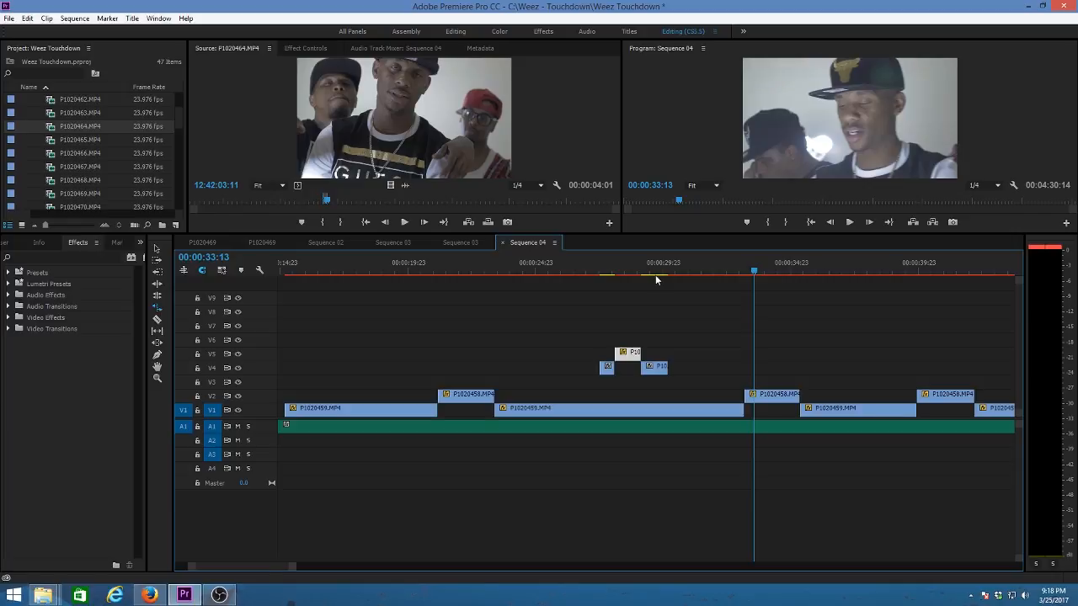
click(609, 270)
key(space)
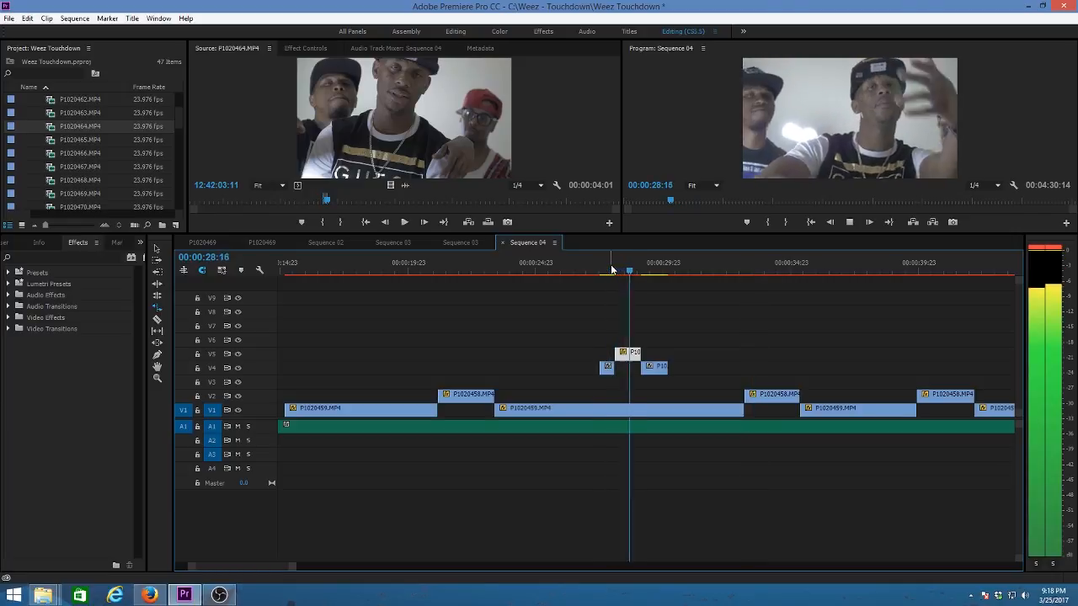
key(space)
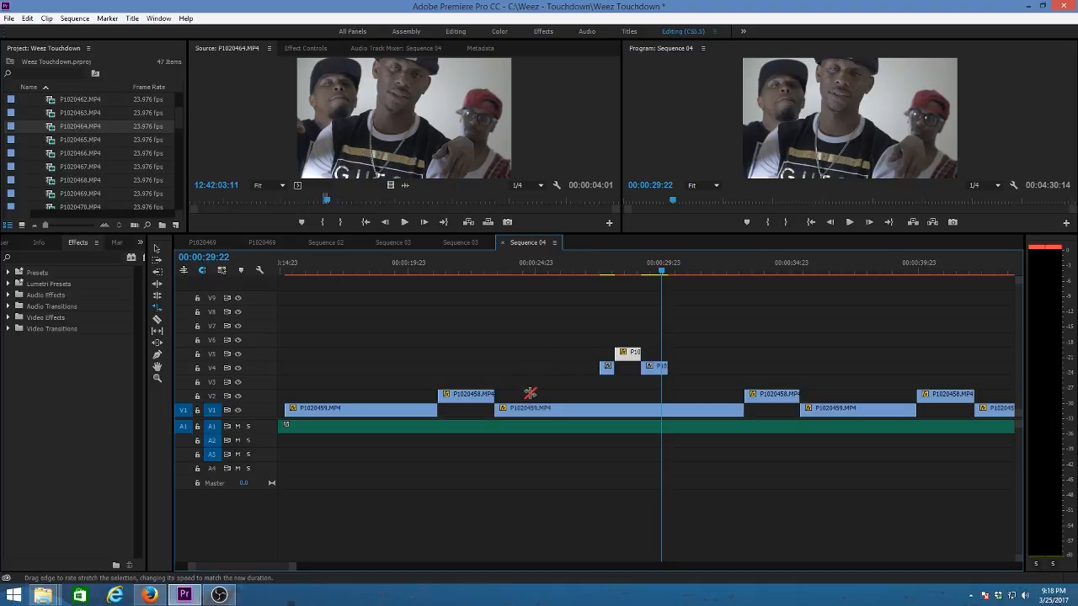
Open P1020463.MP4, mark a 00:00:16:18 range of it, and place that range on V6 starting at about 00:00:17:00
key(v)
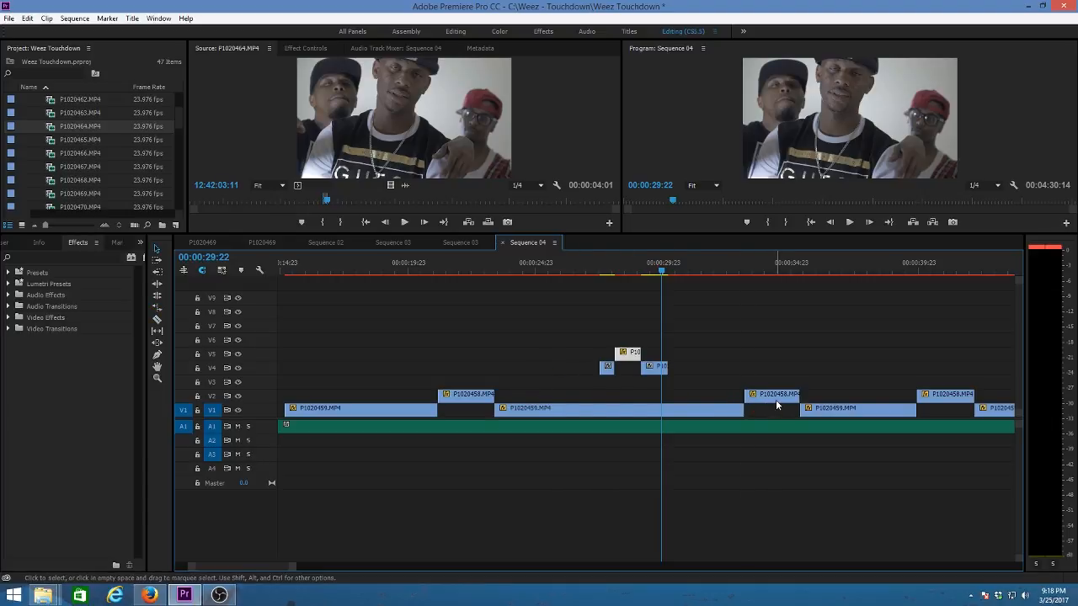
click(776, 399)
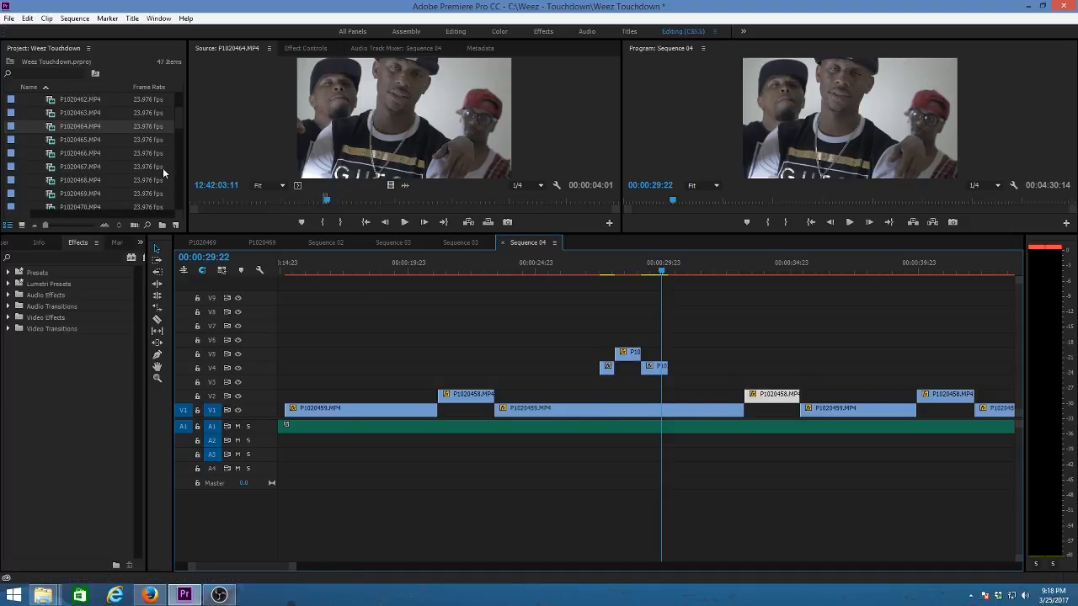
double_click(81, 112)
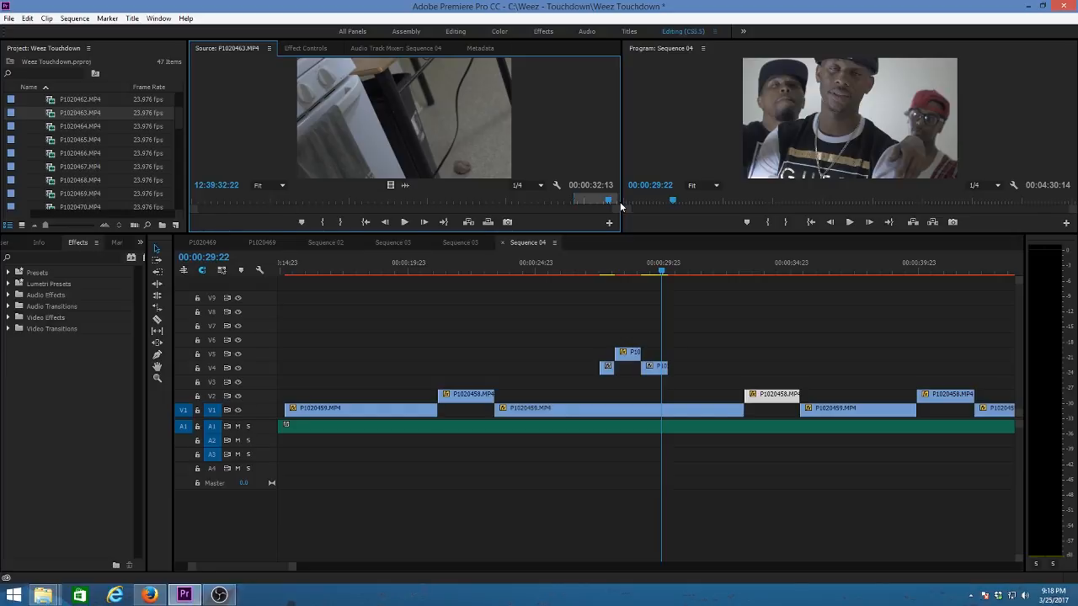
drag(610, 202, 336, 342)
key(i)
key(o)
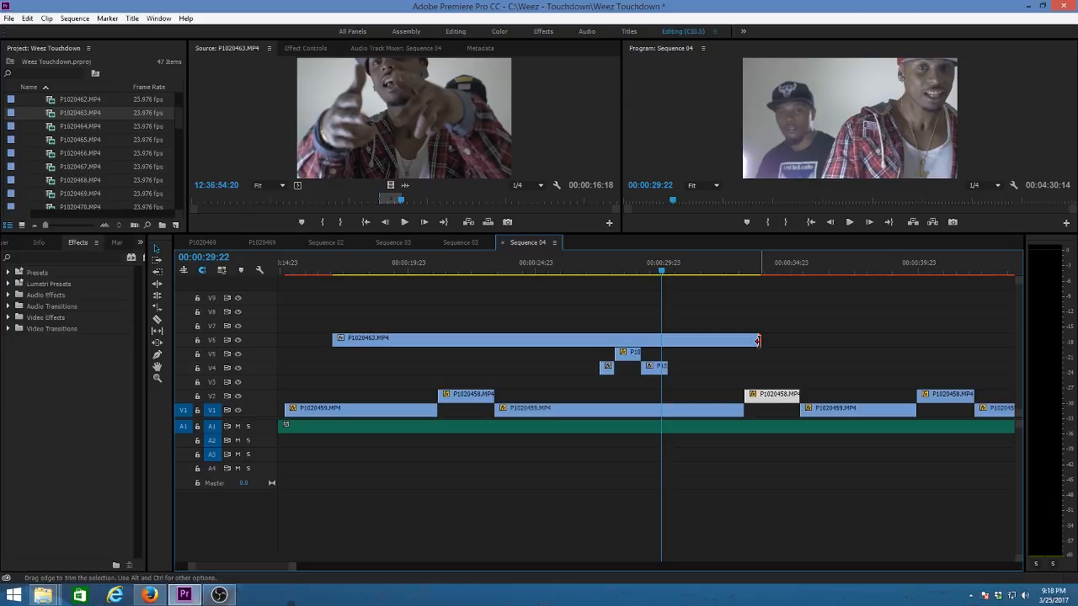
Trim the P1020463.MP4 clip on V6 to about two and a half seconds and replay its opening
drag(757, 340, 336, 341)
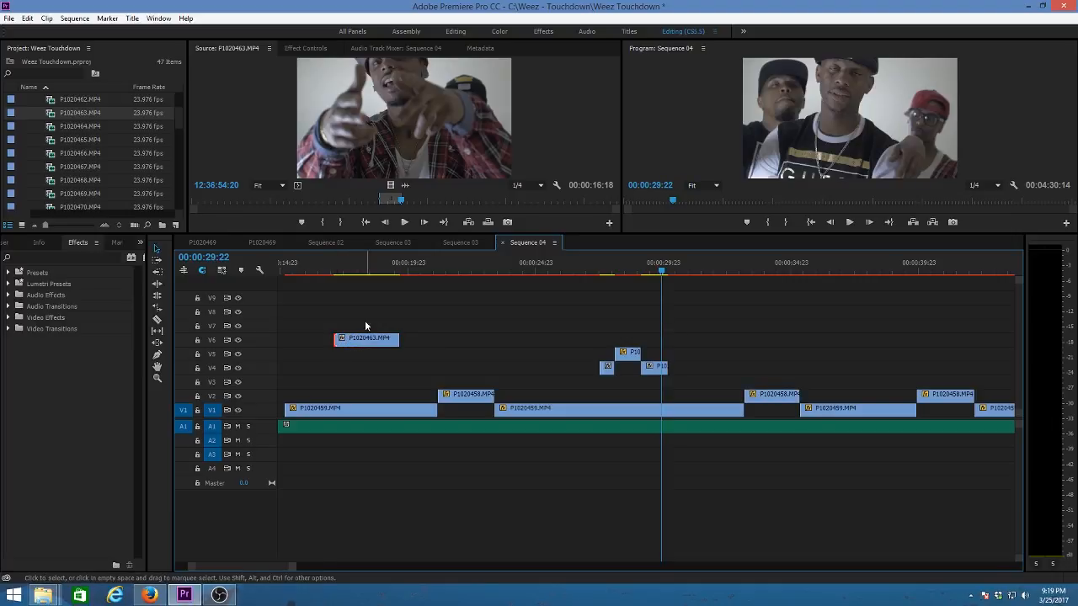
click(352, 272)
key(space)
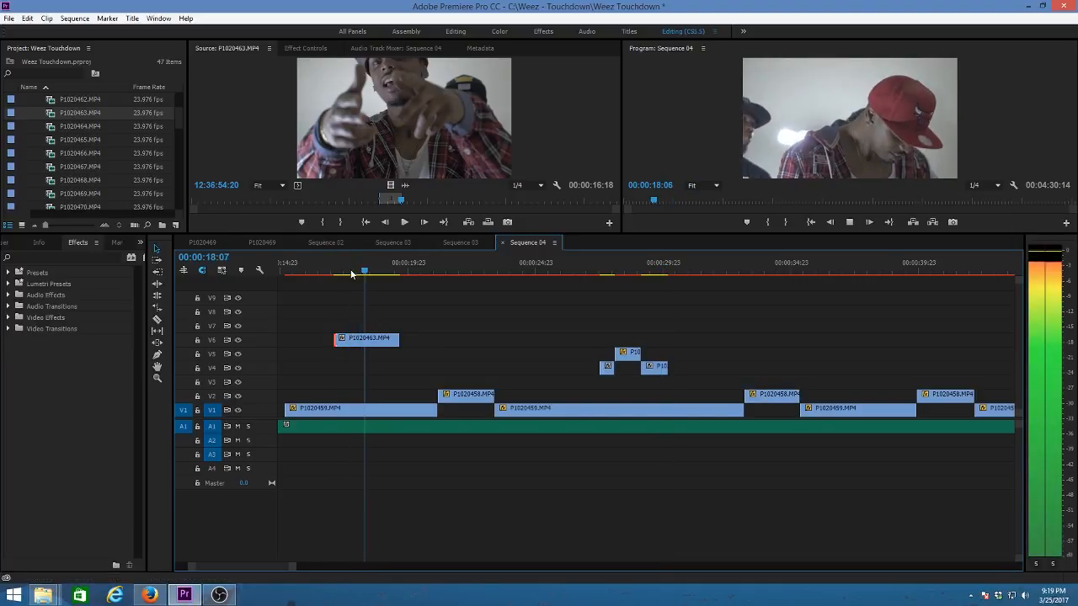
click(349, 272)
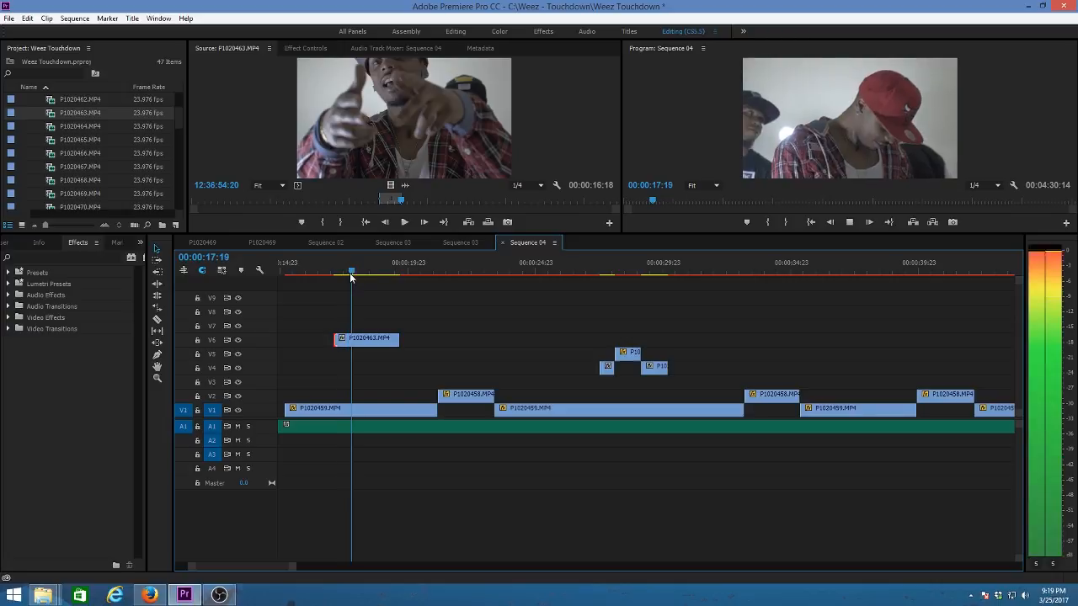
click(342, 275)
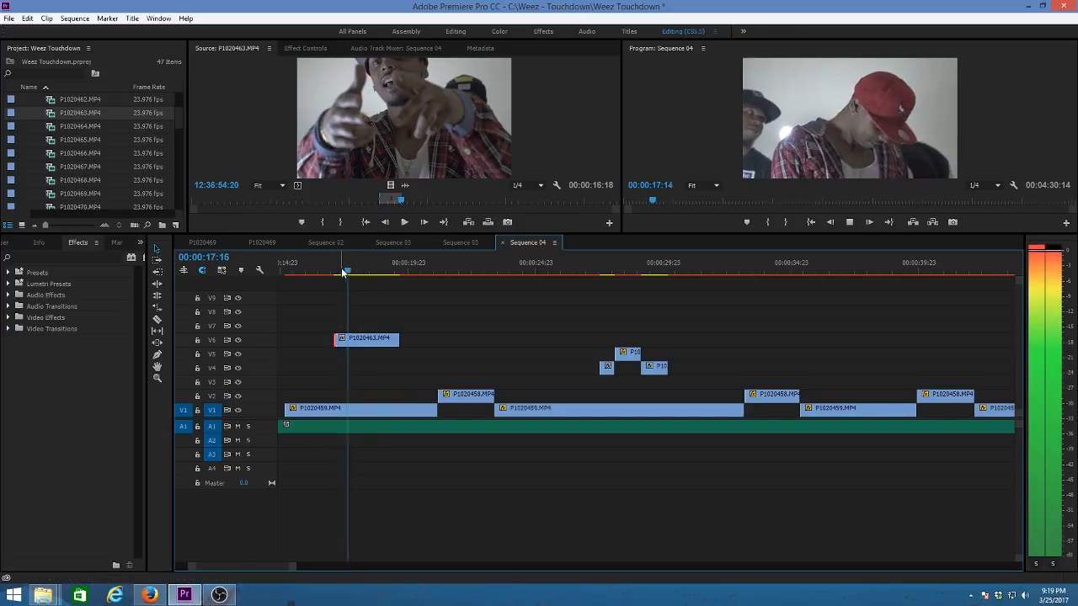
key(space)
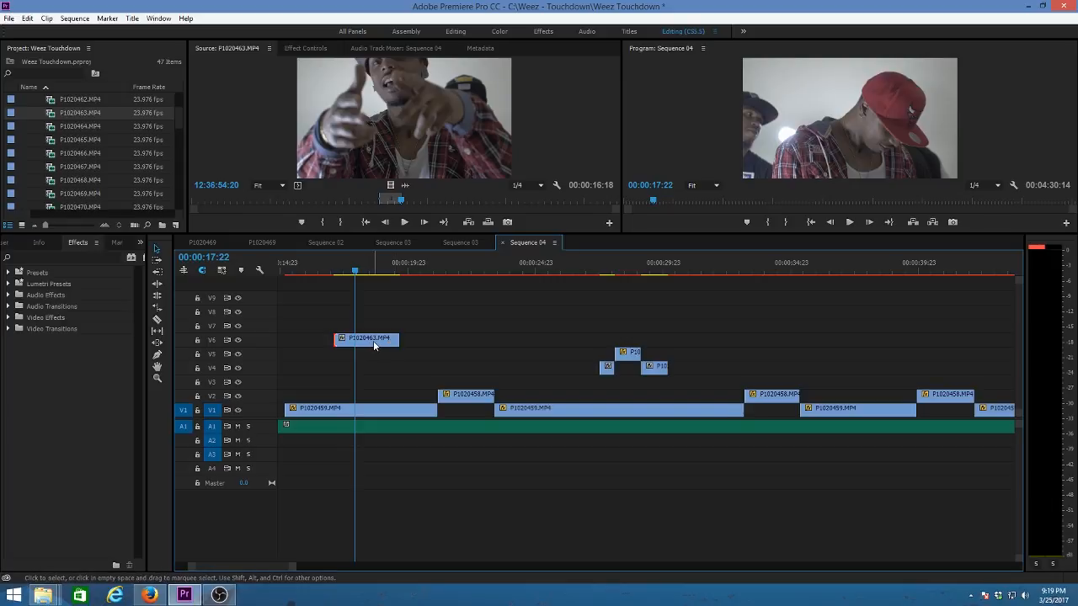
Try speeding up the V6 clip to about one second long with the Rate Stretch tool, play it, and undo the stretch
drag(404, 341, 358, 337)
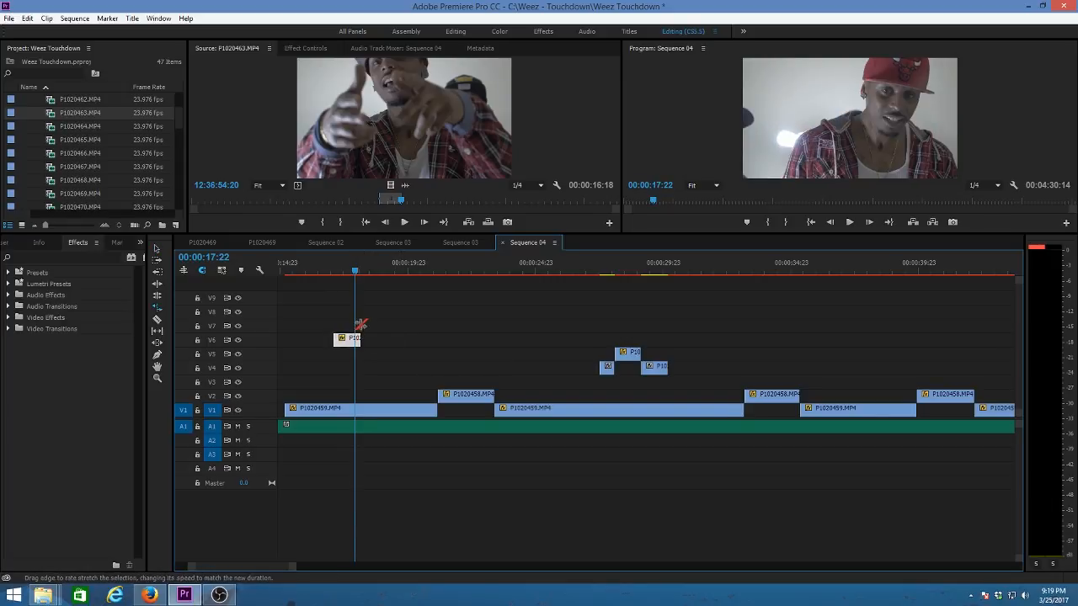
click(333, 265)
key(space)
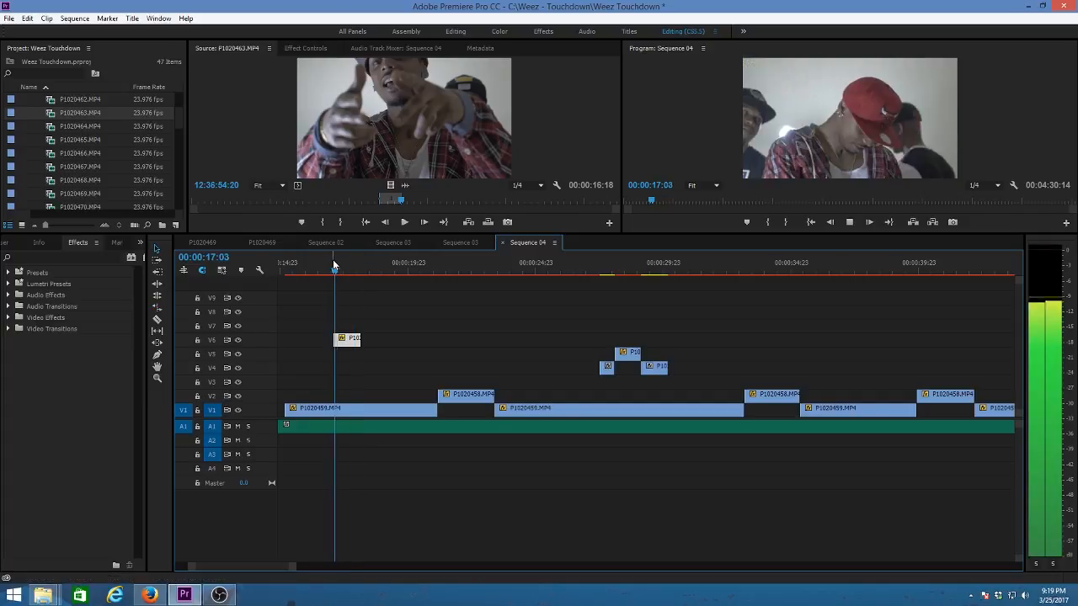
click(334, 268)
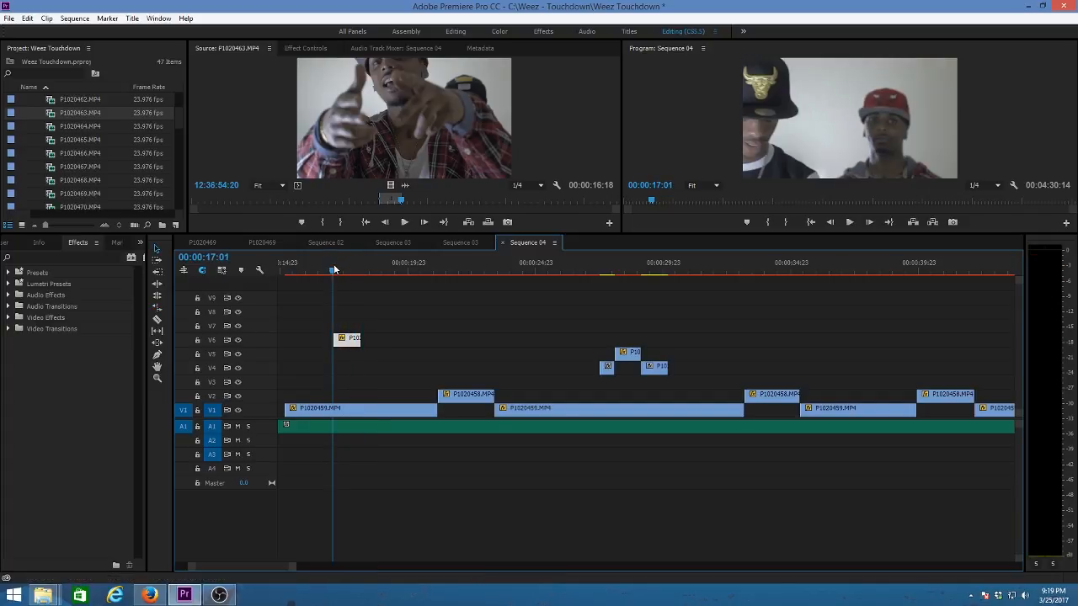
key(space)
key(space)
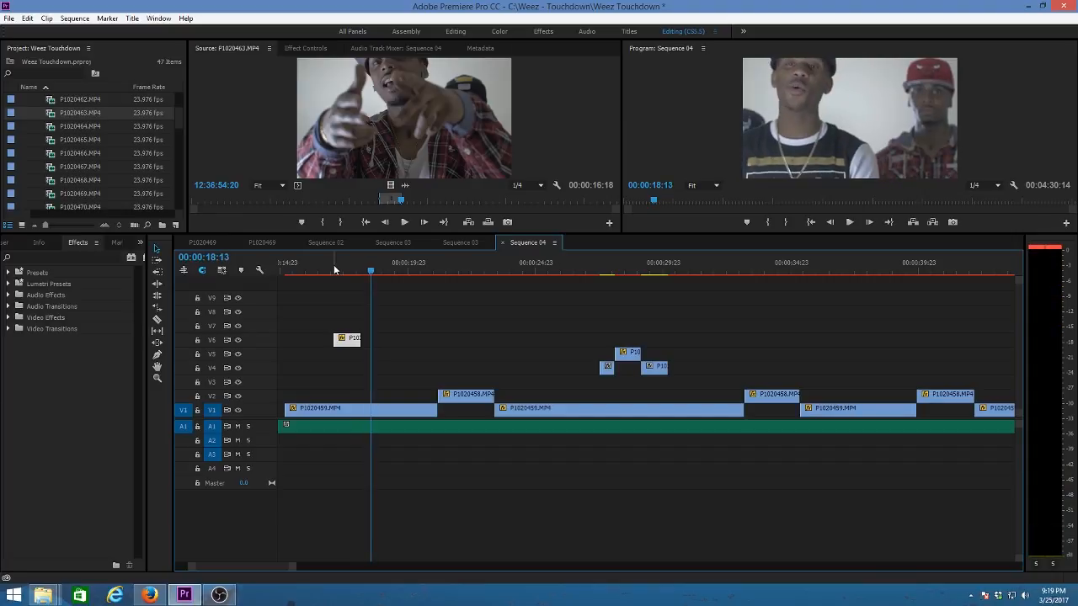
key(ctrl+z)
Replay the V6 clip, try rate-stretching it to under half a second, and undo that stretch
key(space)
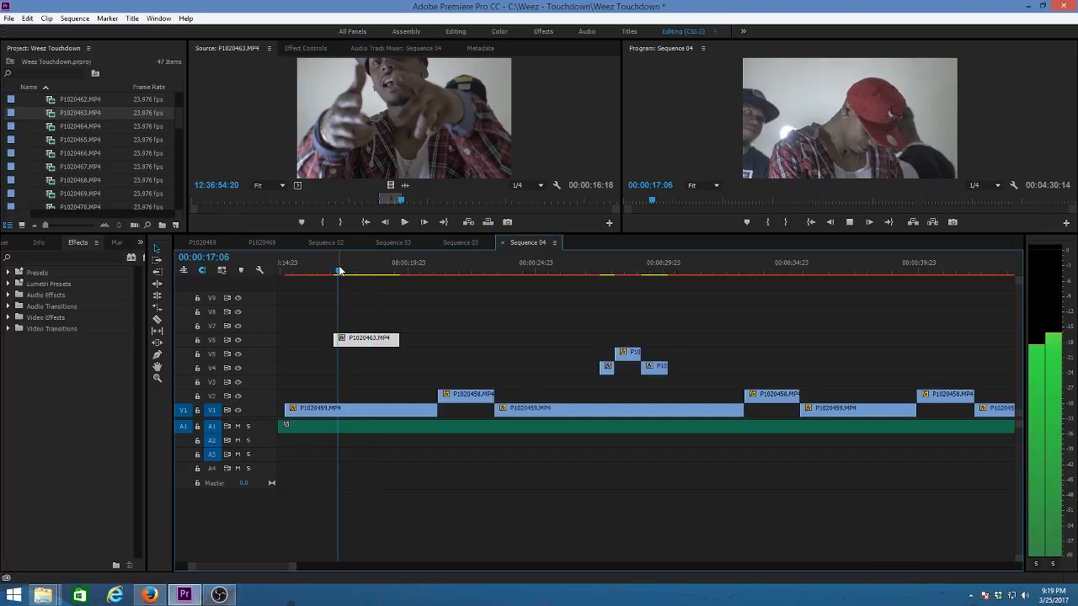
key(space)
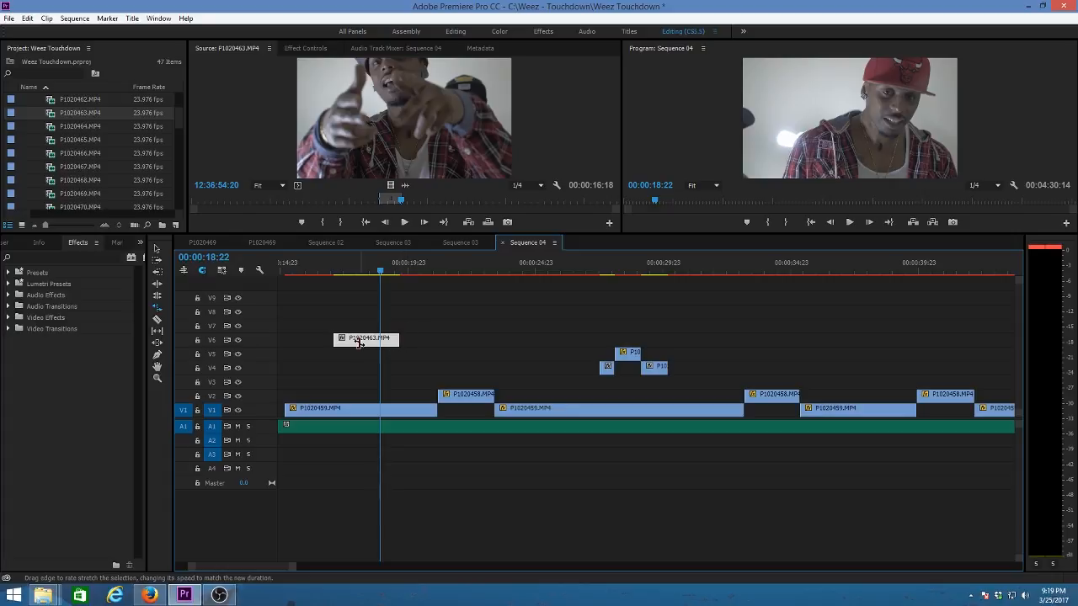
click(357, 339)
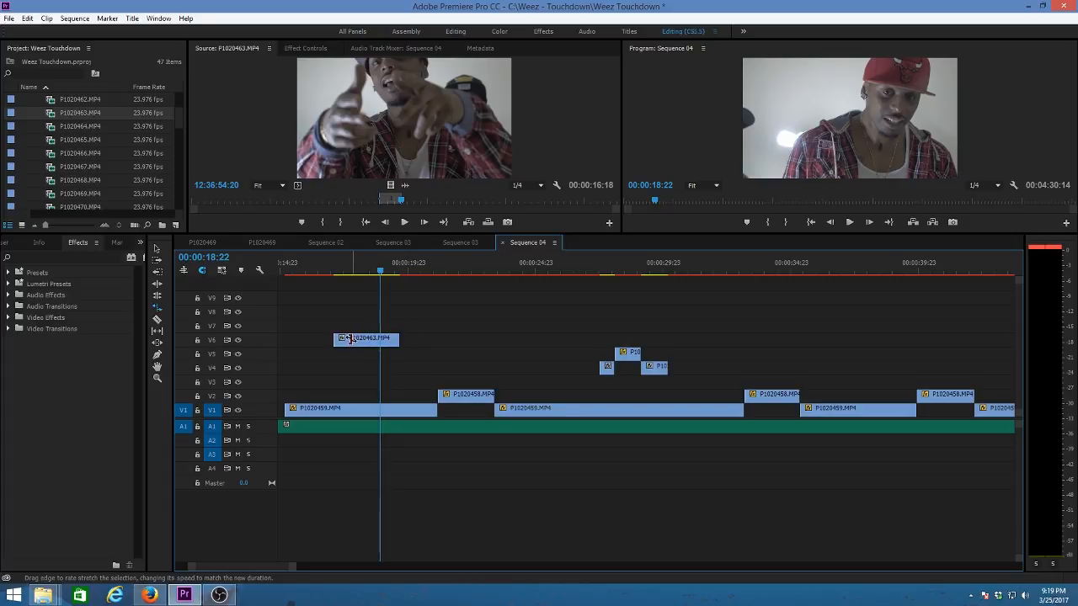
drag(395, 339, 342, 339)
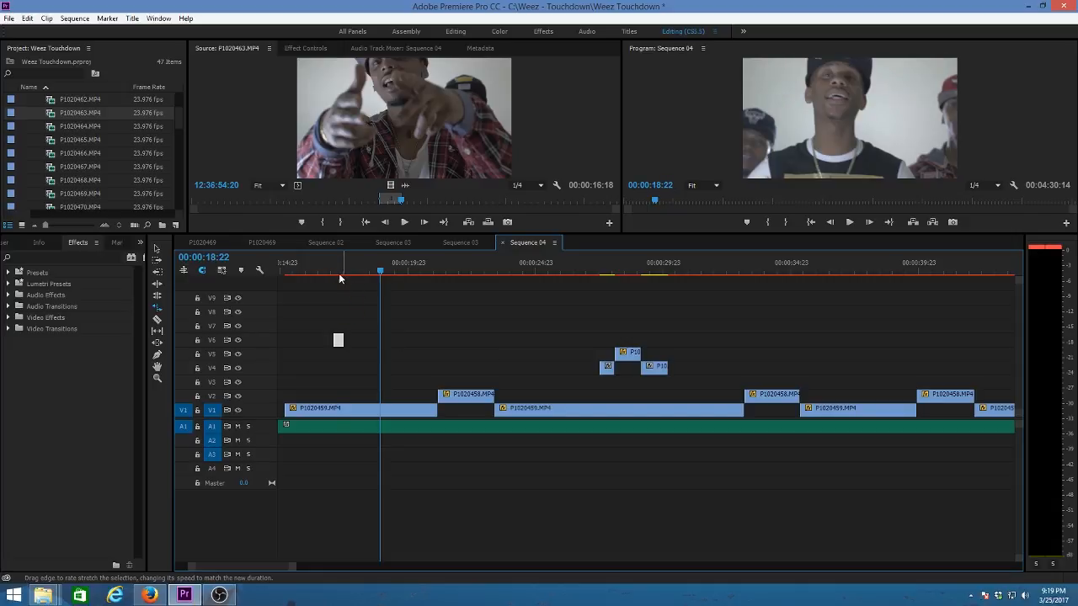
click(338, 274)
click(334, 272)
key(space)
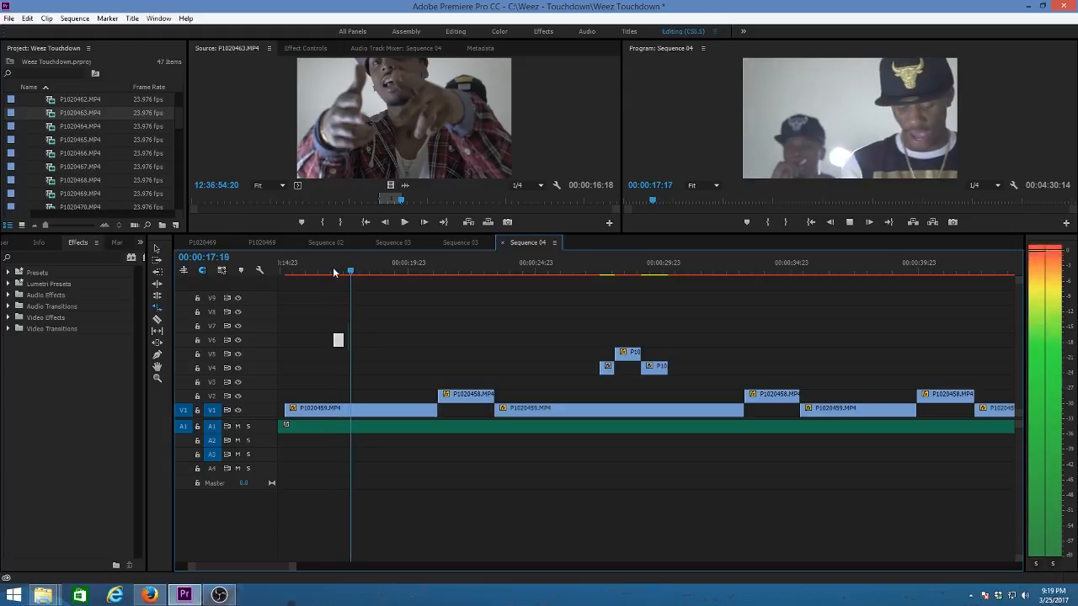
key(space)
key(ctrl+z)
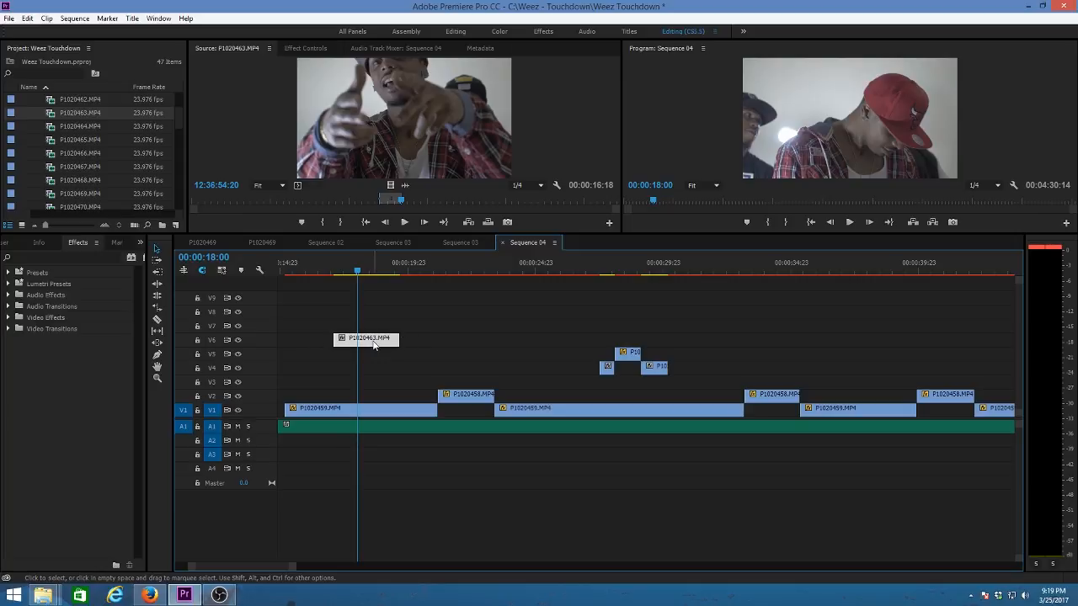
Move the P1020463.MP4 clip from V6 to V5, starting at about 00:00:23:00, ahead of the P1020464.MP4 pieces
drag(375, 343, 525, 358)
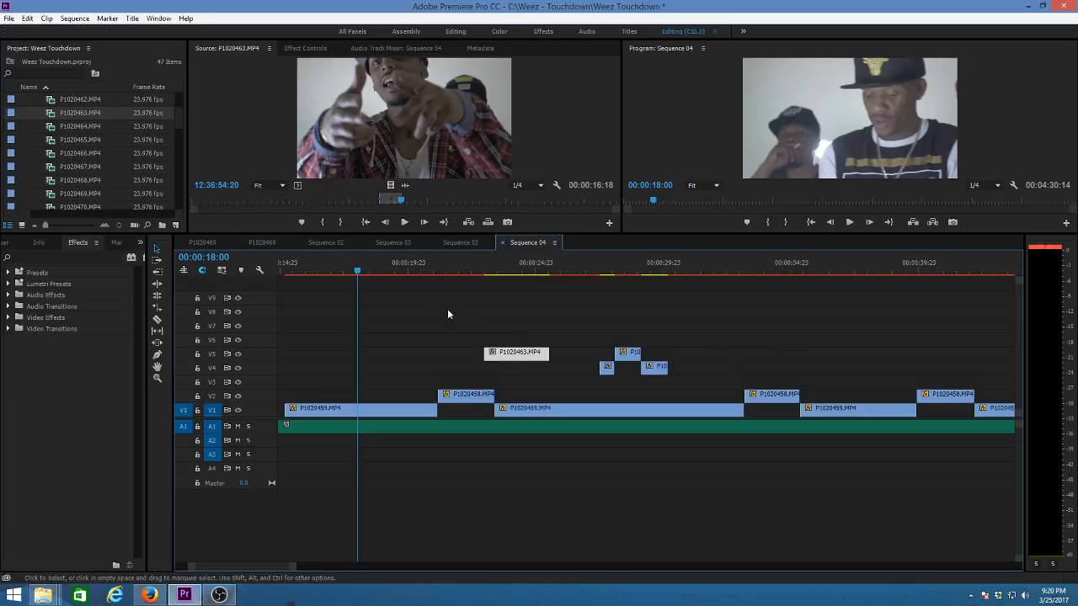
drag(467, 308, 549, 376)
click(488, 318)
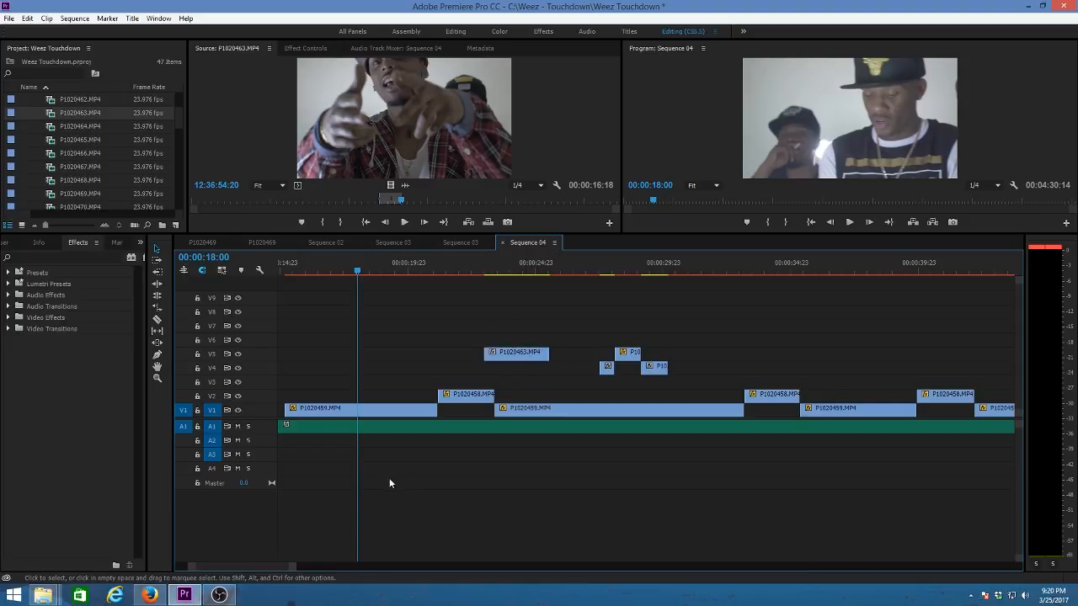
drag(291, 567, 363, 558)
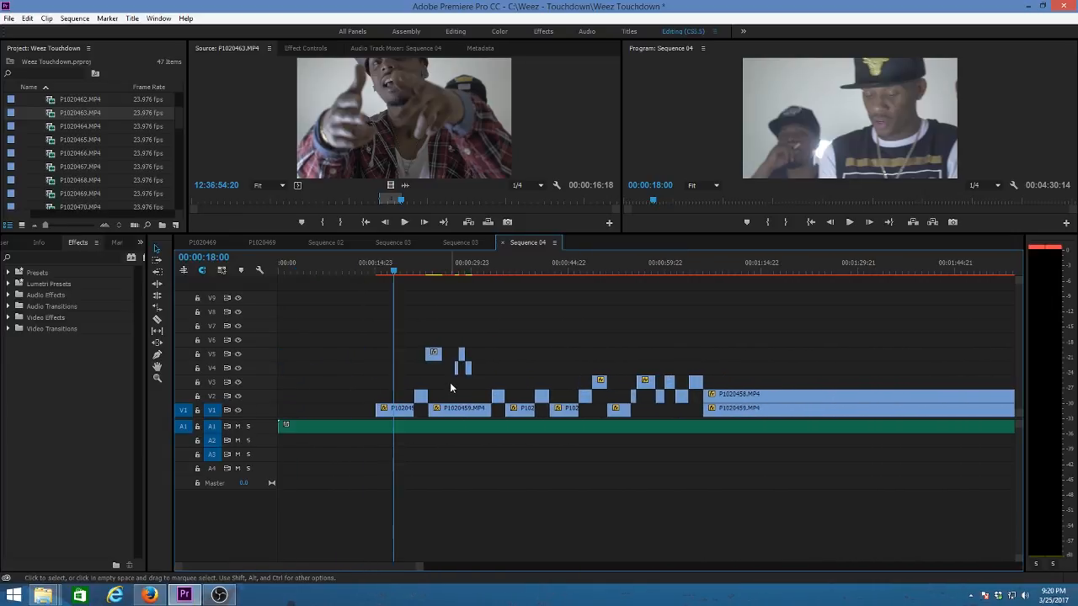